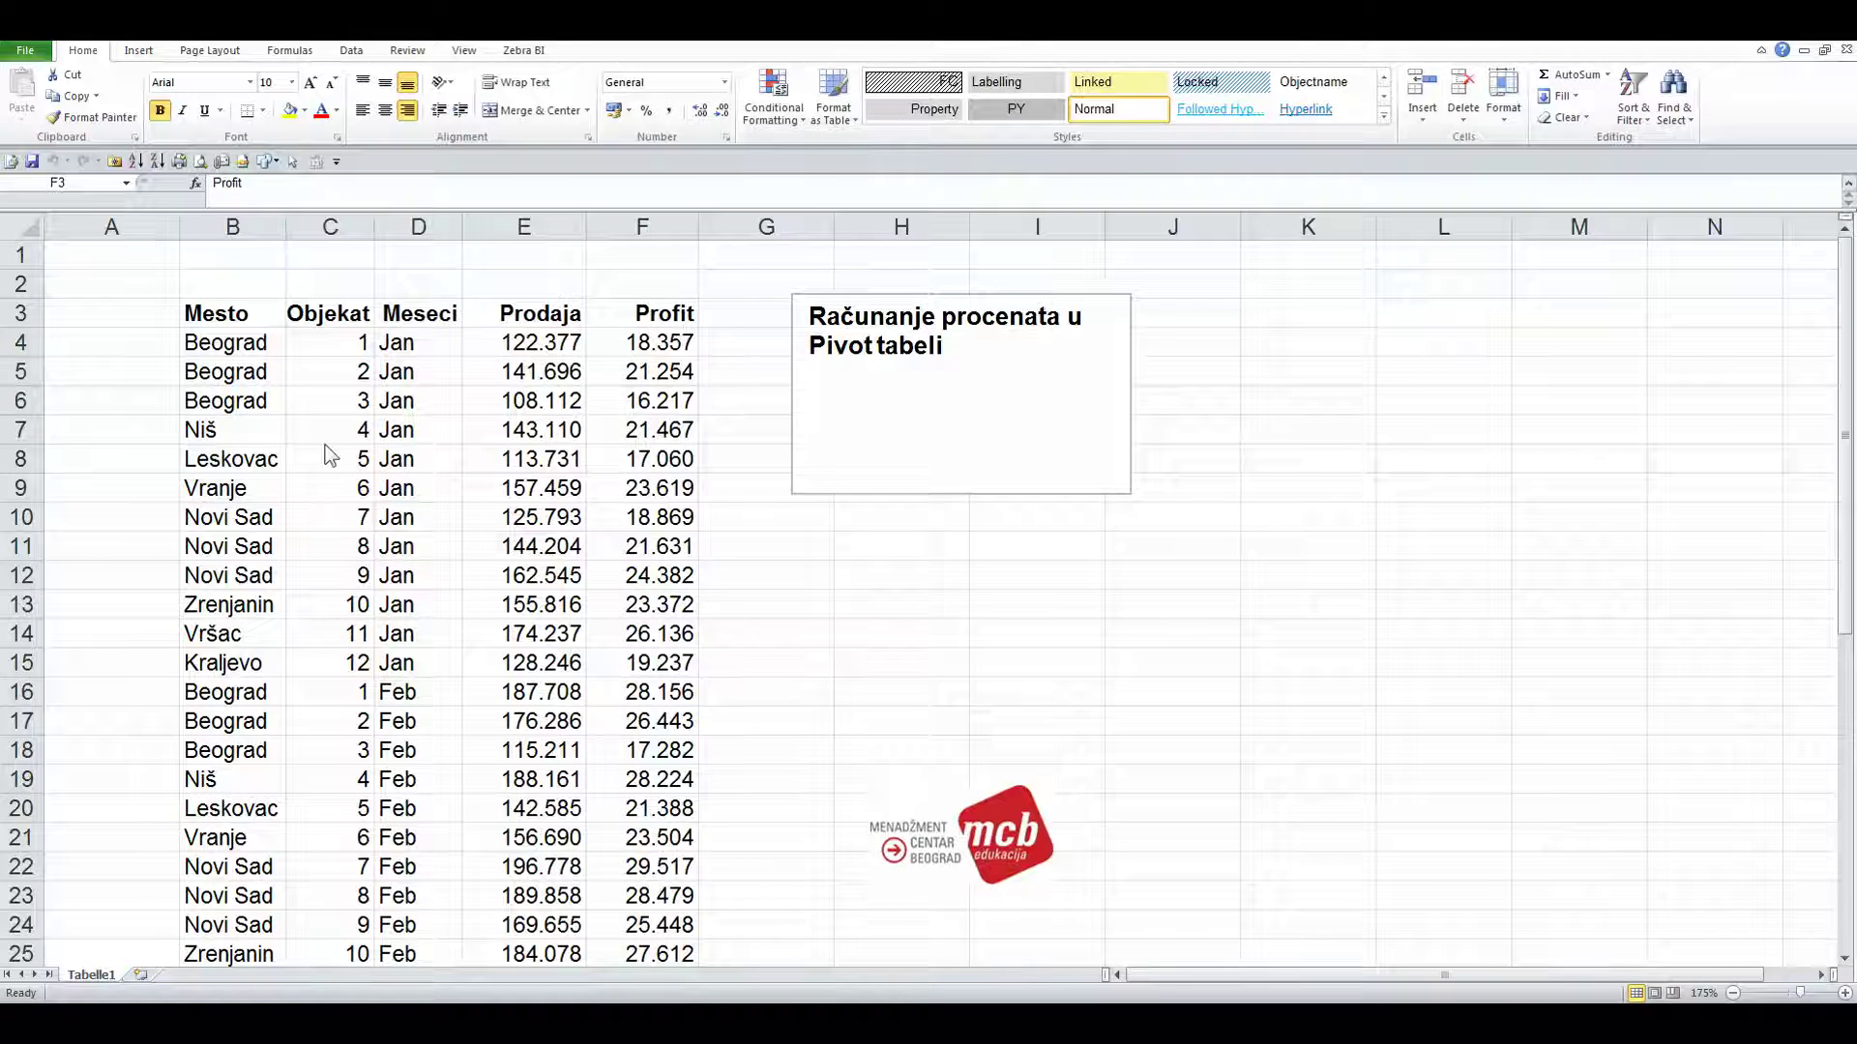
Step: Create a PivotTable from Tabelle1!$B$3:$F$43, placed on a new worksheet
{"action": "left_click", "coordinate": [225, 314]}
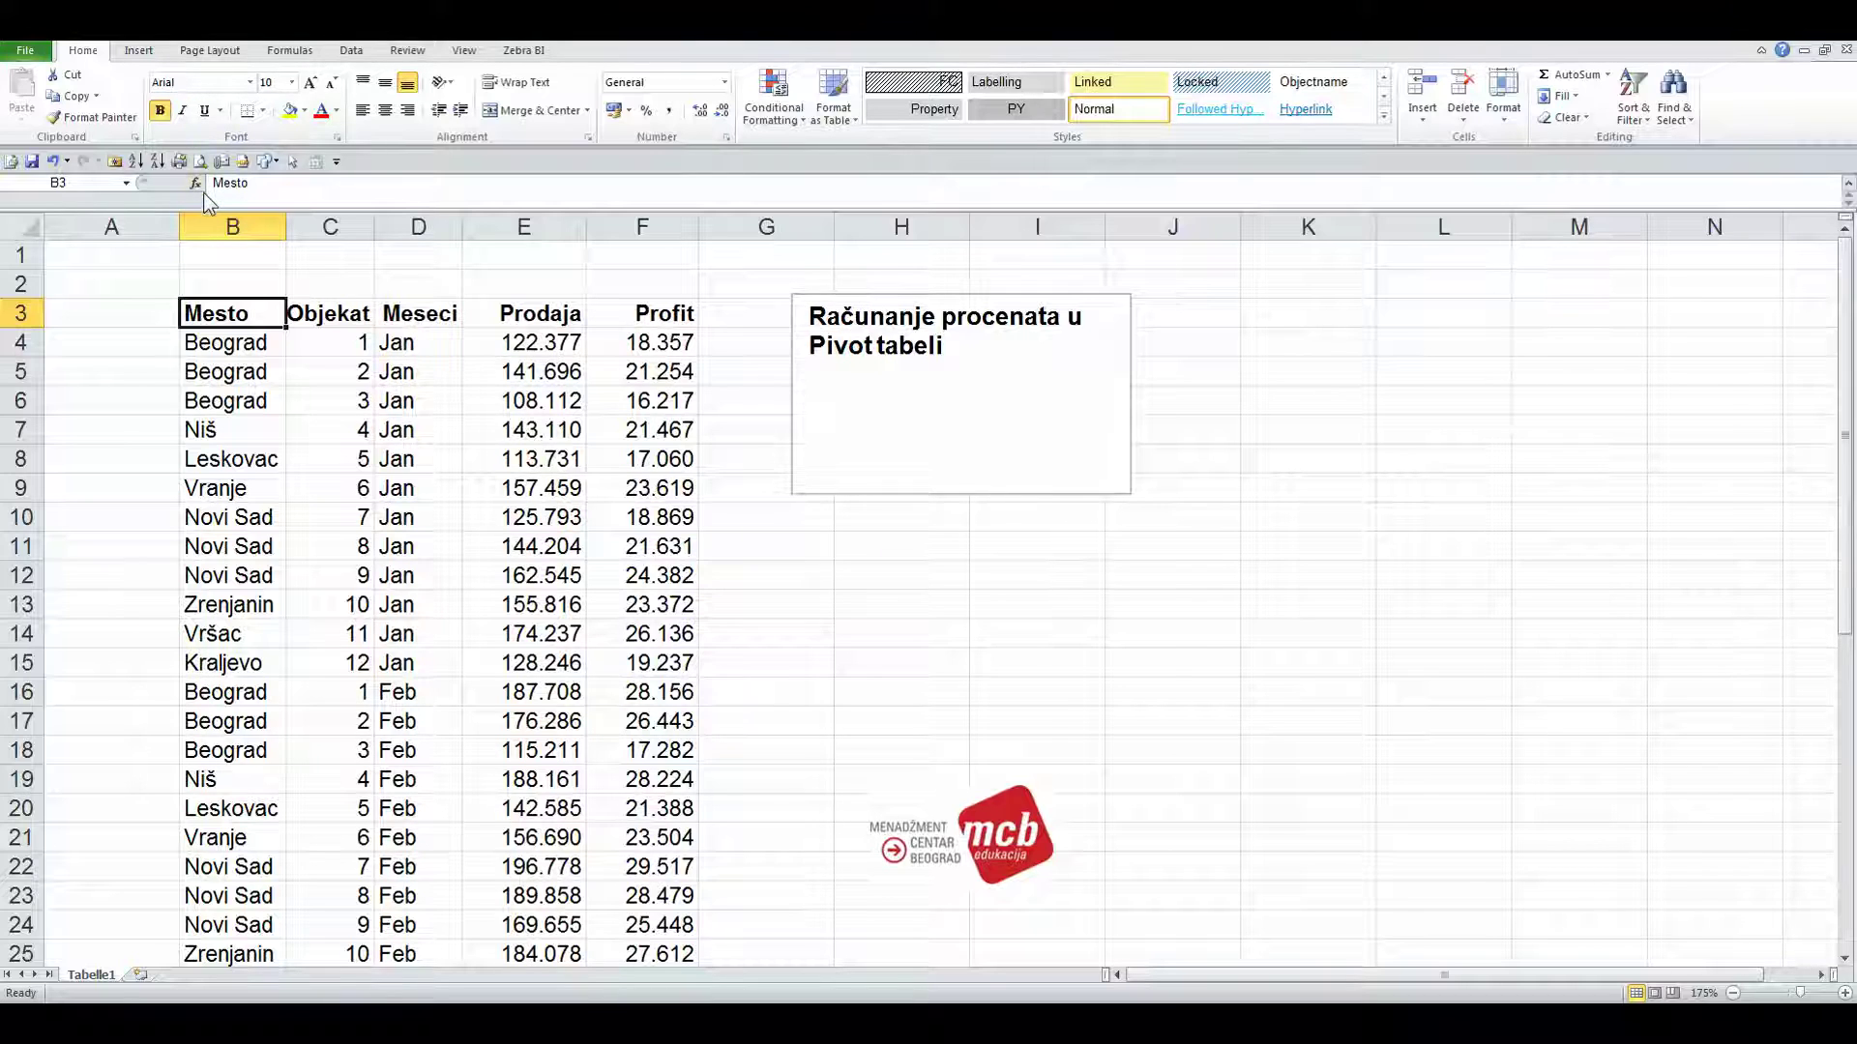
{"action": "left_click", "coordinate": [140, 51]}
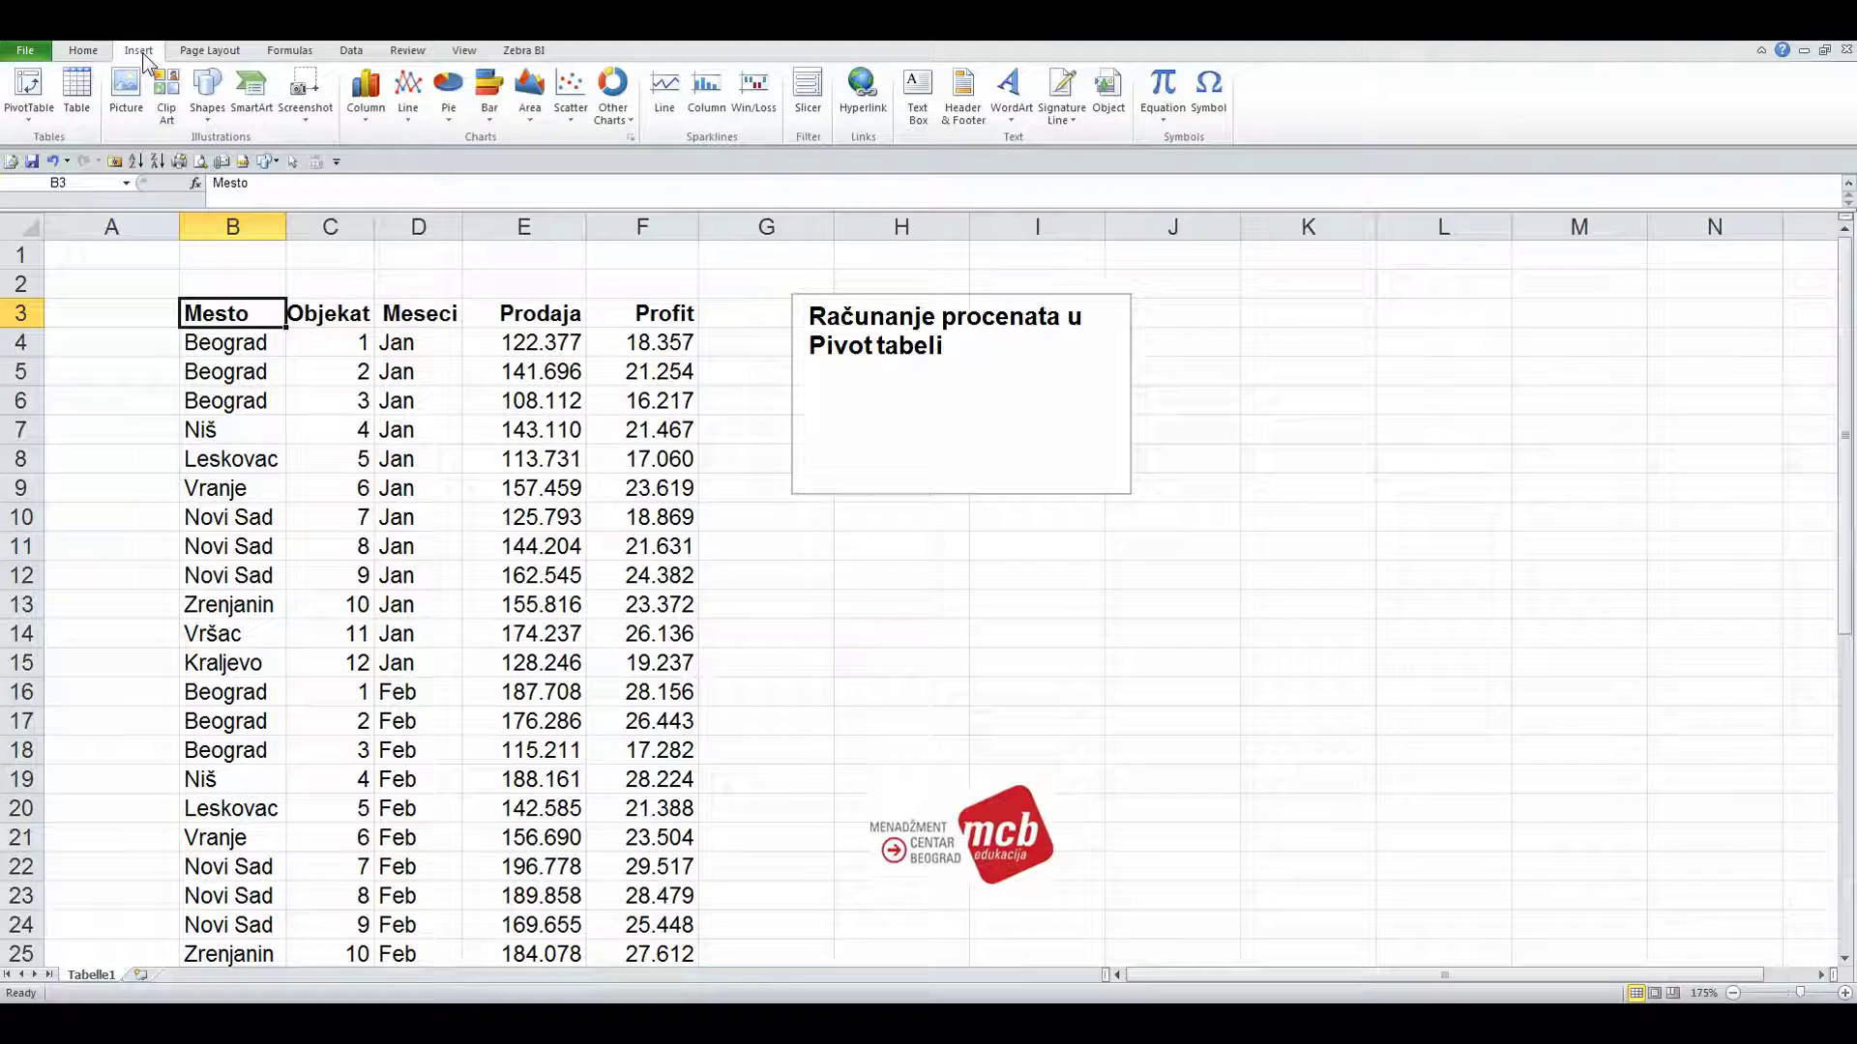
{"action": "left_click", "coordinate": [39, 121]}
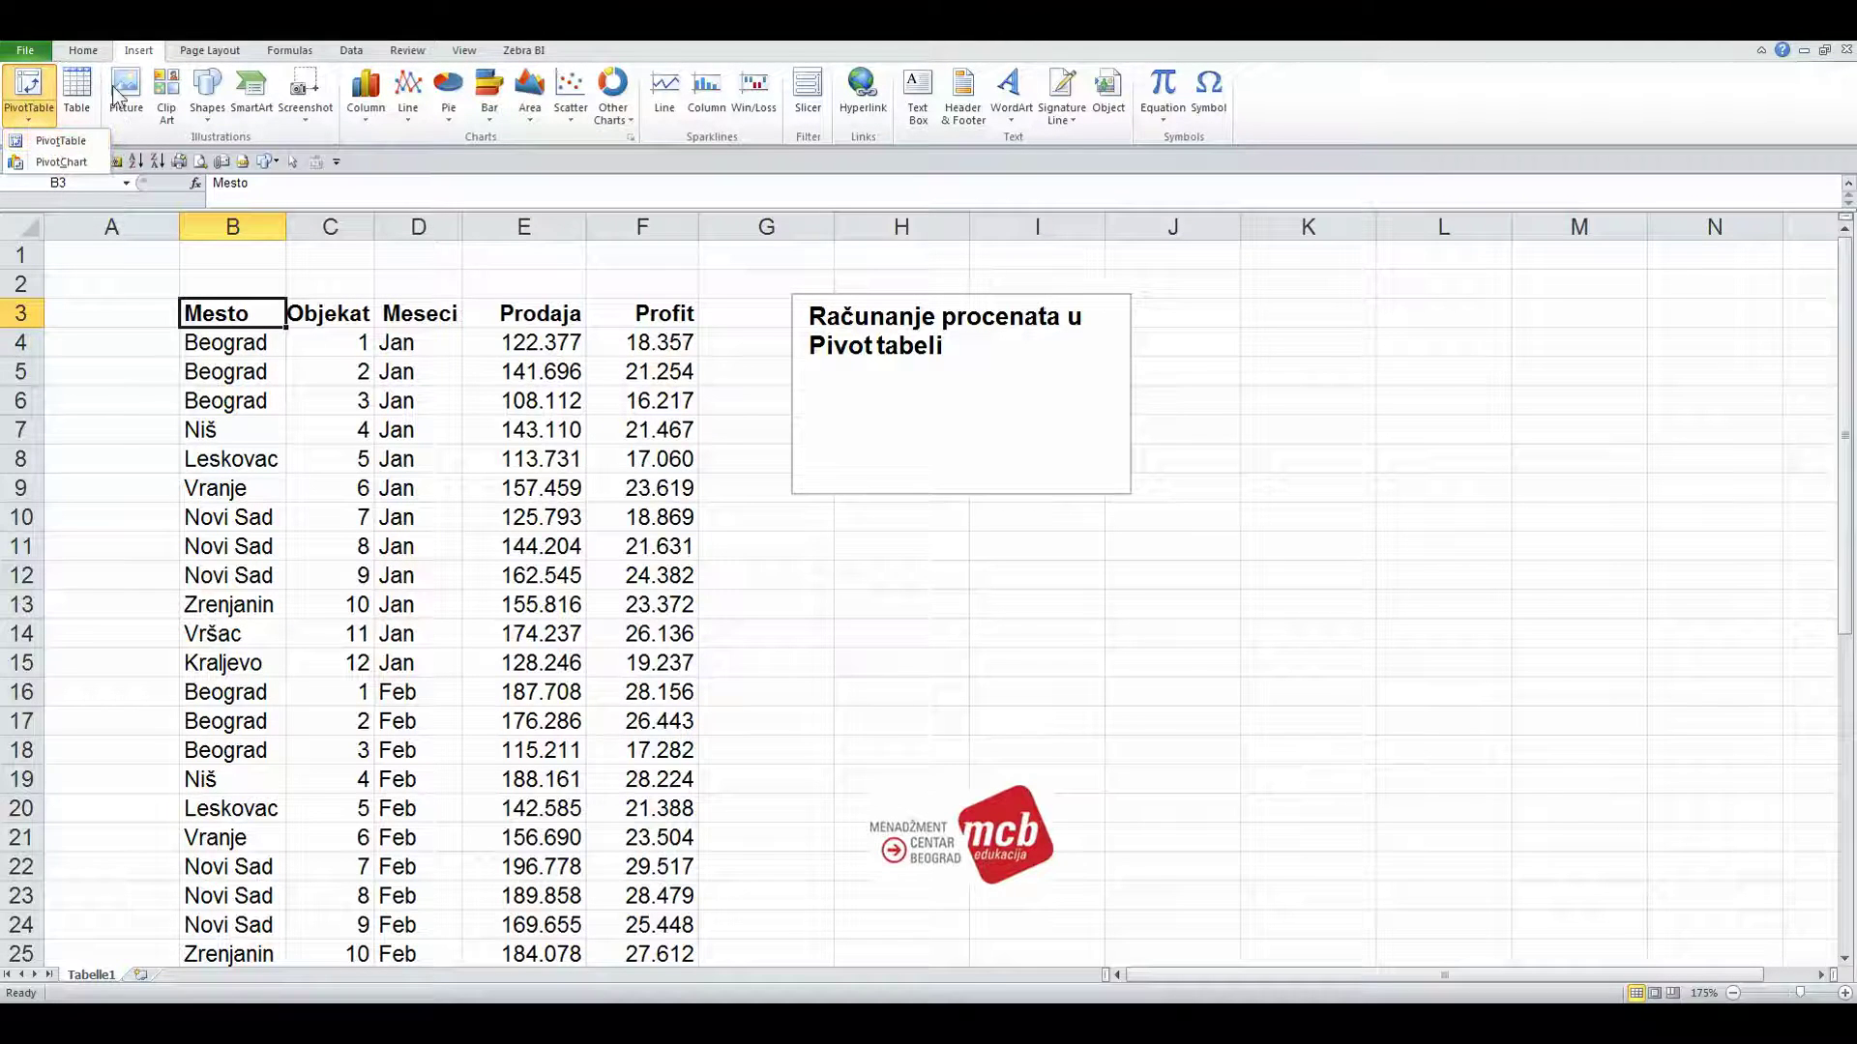
{"action": "left_click", "coordinate": [48, 141]}
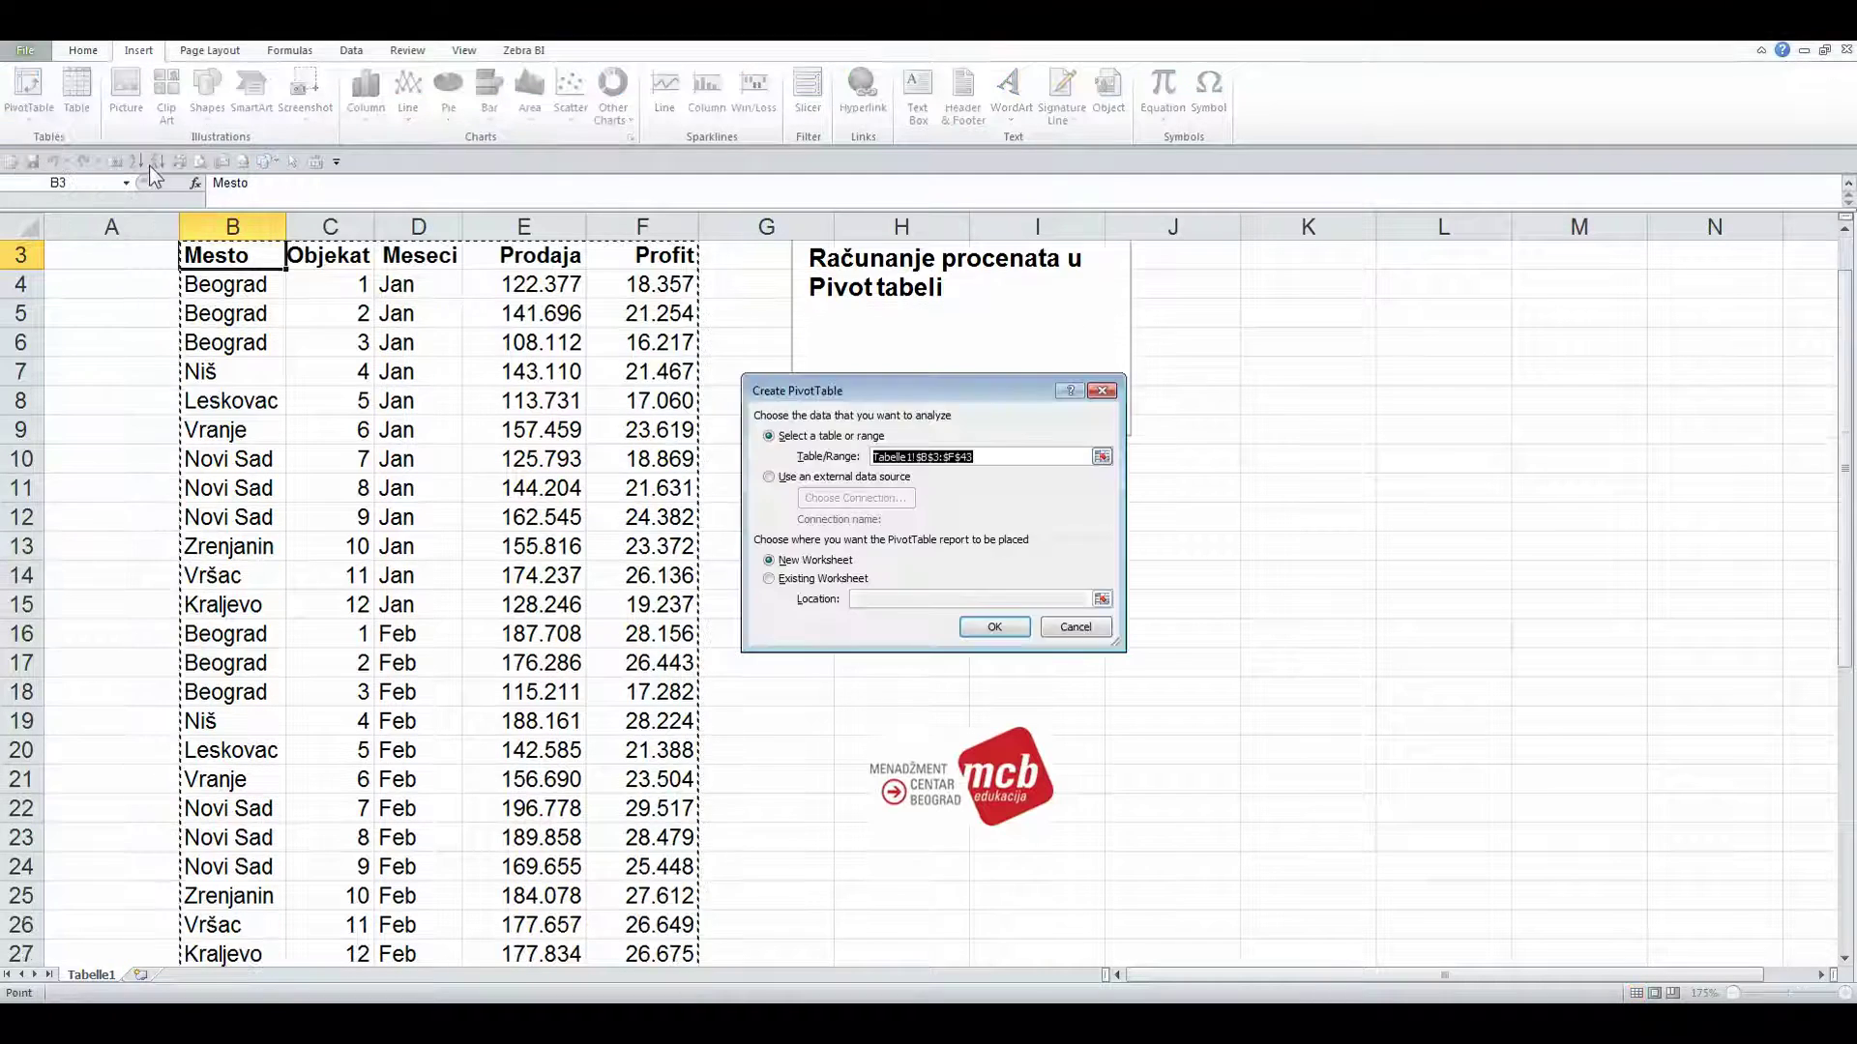
{"action": "scroll", "coordinate": [635, 432], "scroll_direction": "down", "scroll_amount": 2}
{"action": "scroll", "coordinate": [635, 433], "scroll_direction": "down", "scroll_amount": 1}
{"action": "scroll", "coordinate": [483, 474], "scroll_direction": "up", "scroll_amount": 3}
{"action": "scroll", "coordinate": [440, 493], "scroll_direction": "up", "scroll_amount": 1}
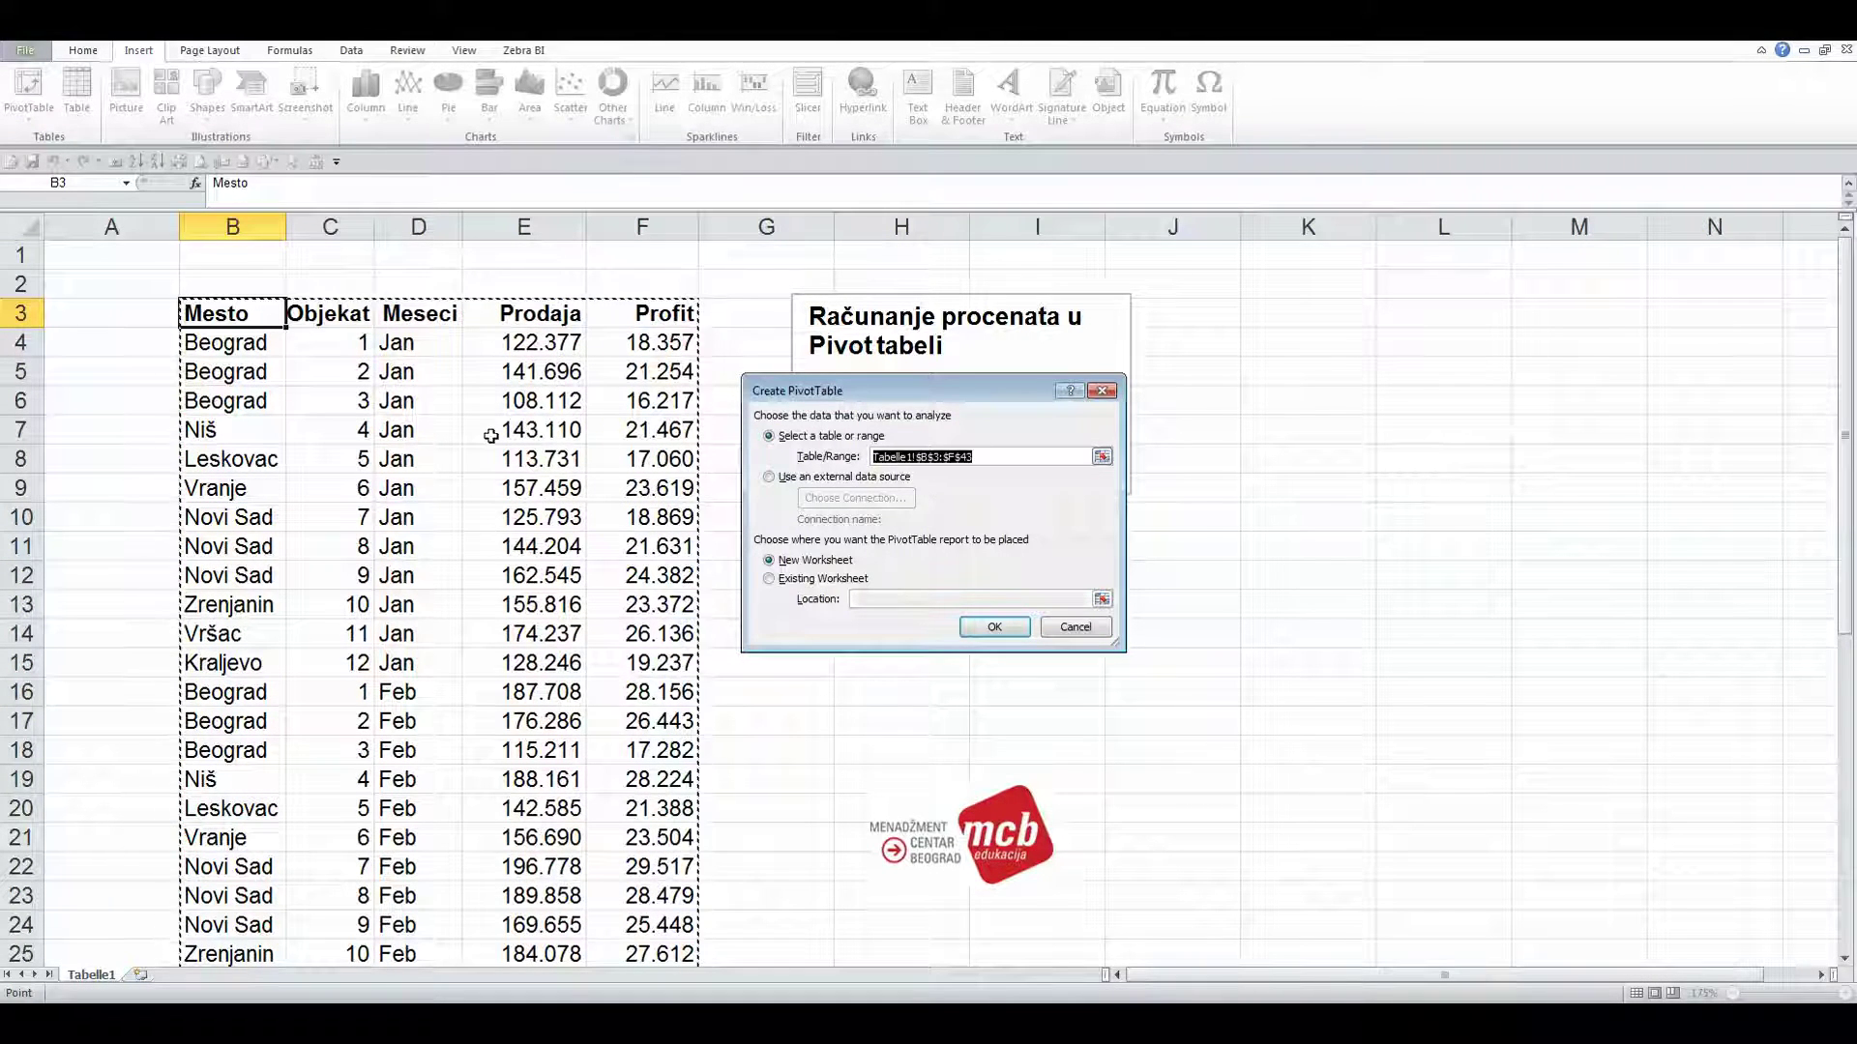
{"action": "scroll", "coordinate": [492, 436], "scroll_direction": "down", "scroll_amount": 3}
{"action": "scroll", "coordinate": [716, 464], "scroll_direction": "down", "scroll_amount": 3}
{"action": "scroll", "coordinate": [638, 644], "scroll_direction": "down", "scroll_amount": 3}
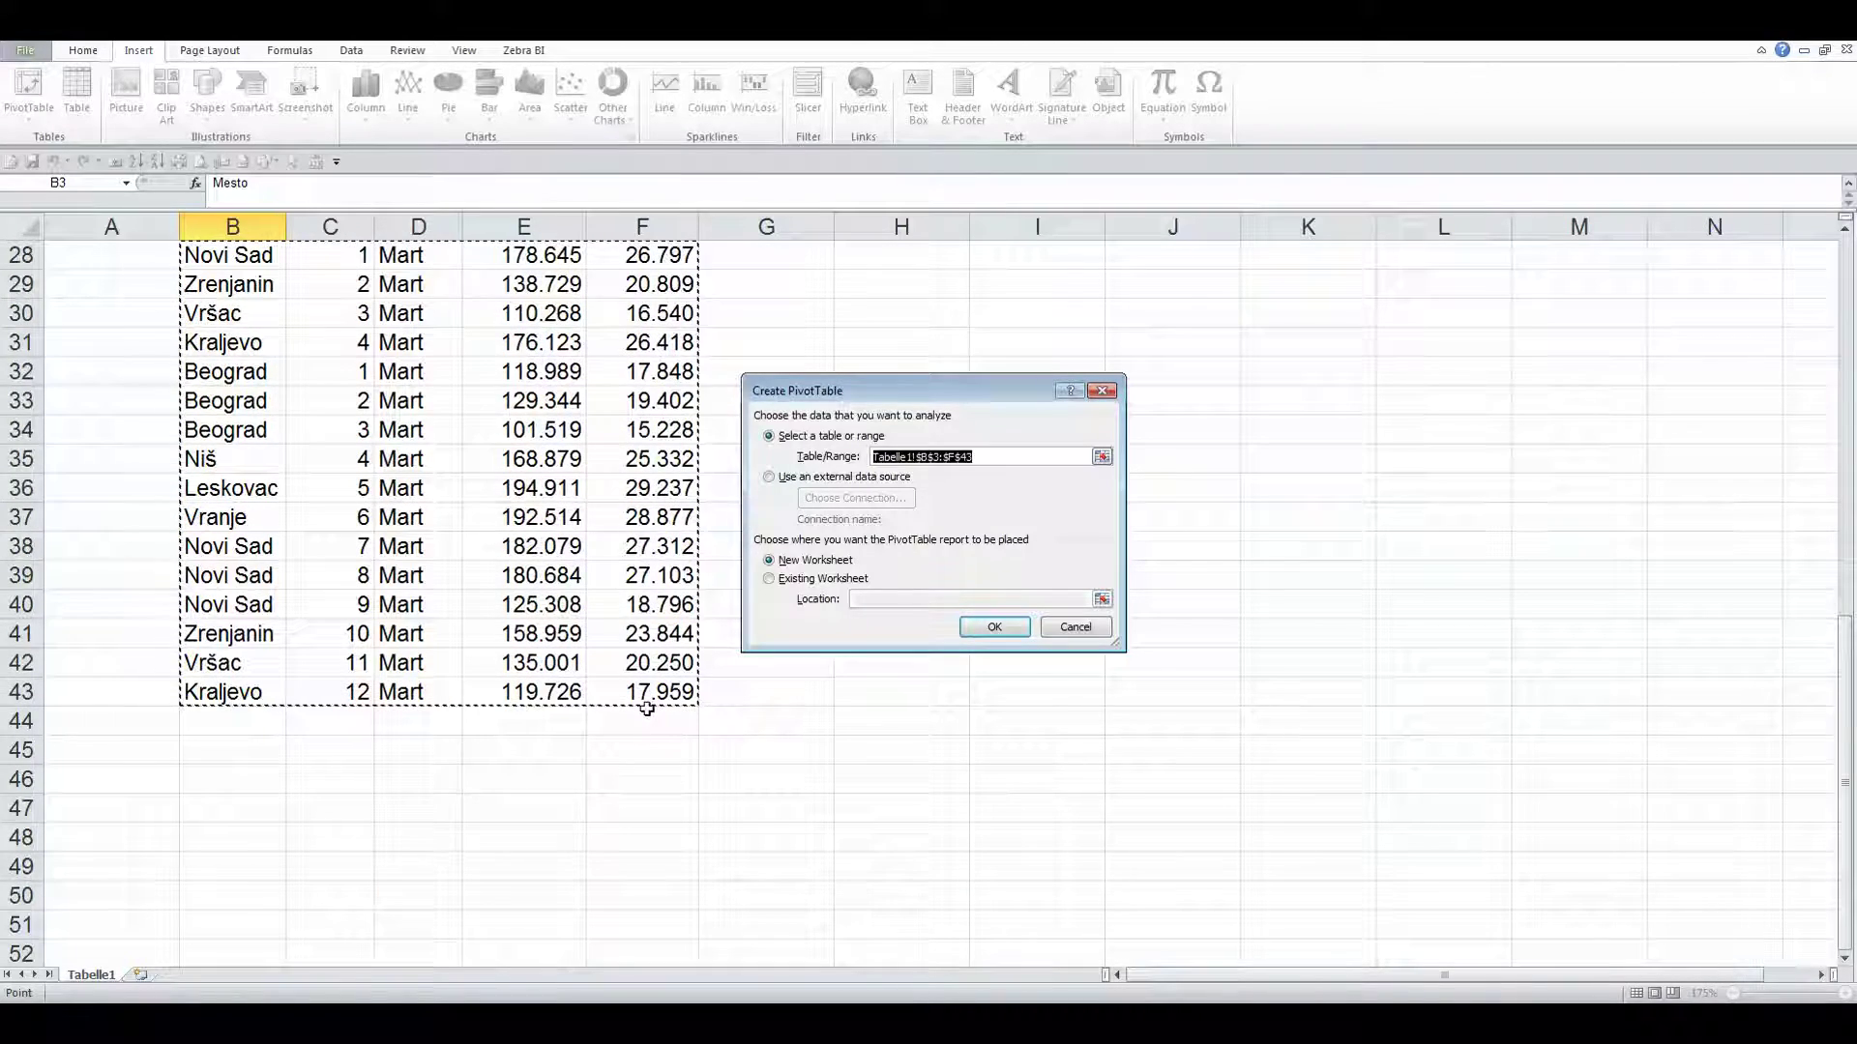
{"action": "scroll", "coordinate": [644, 699], "scroll_direction": "up", "scroll_amount": 4}
{"action": "scroll", "coordinate": [716, 691], "scroll_direction": "up", "scroll_amount": 5}
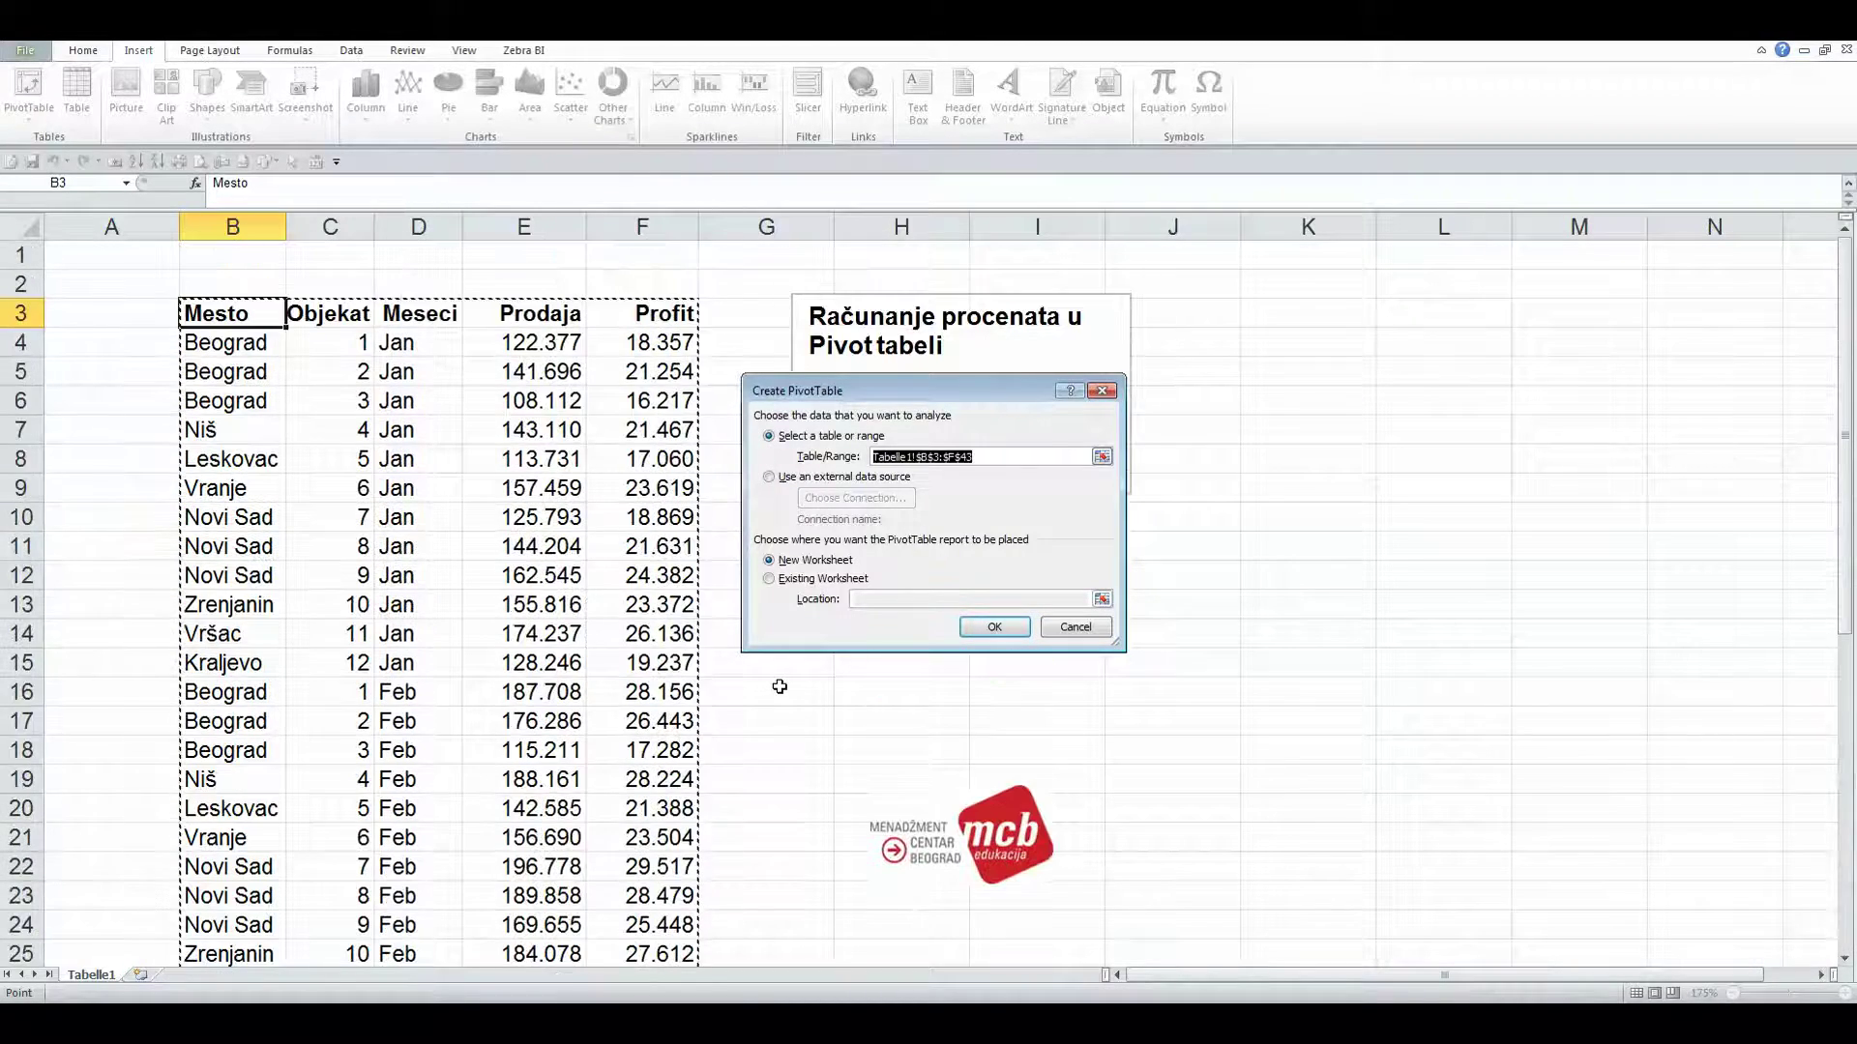
{"action": "left_click", "coordinate": [816, 564]}
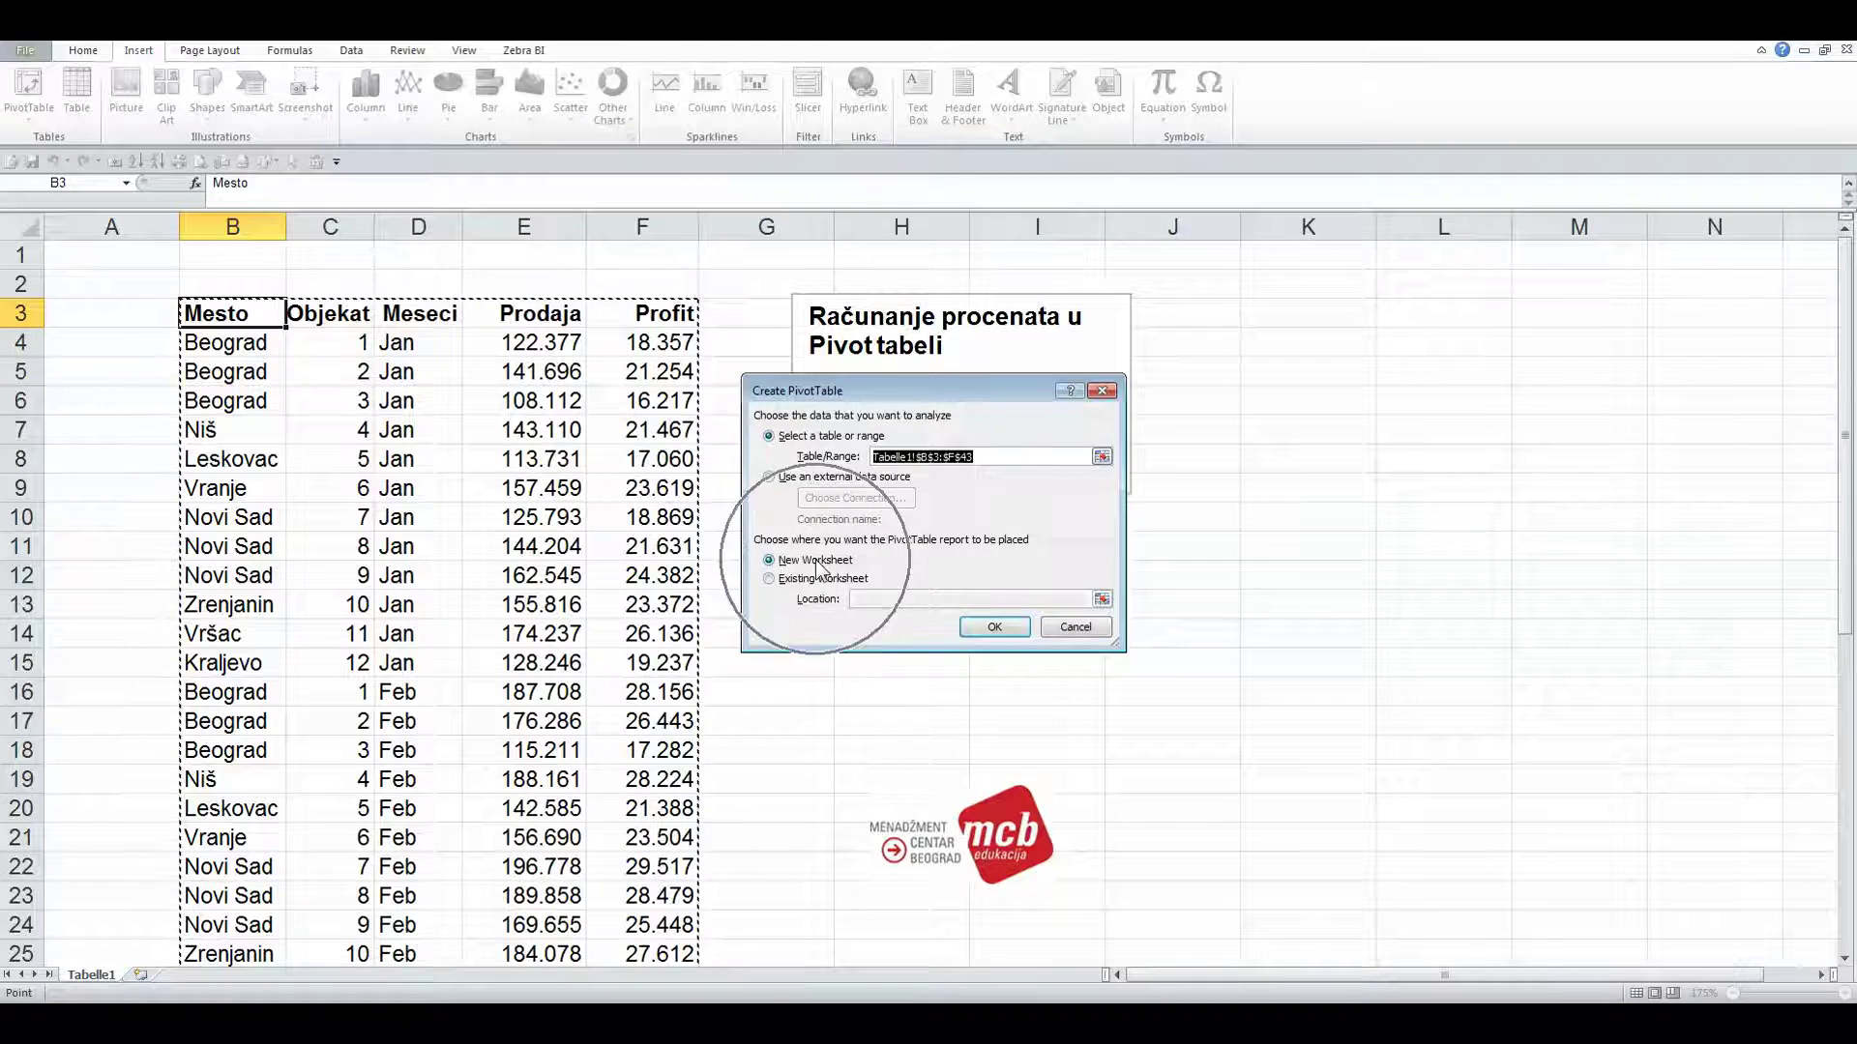
{"action": "left_click", "coordinate": [973, 629]}
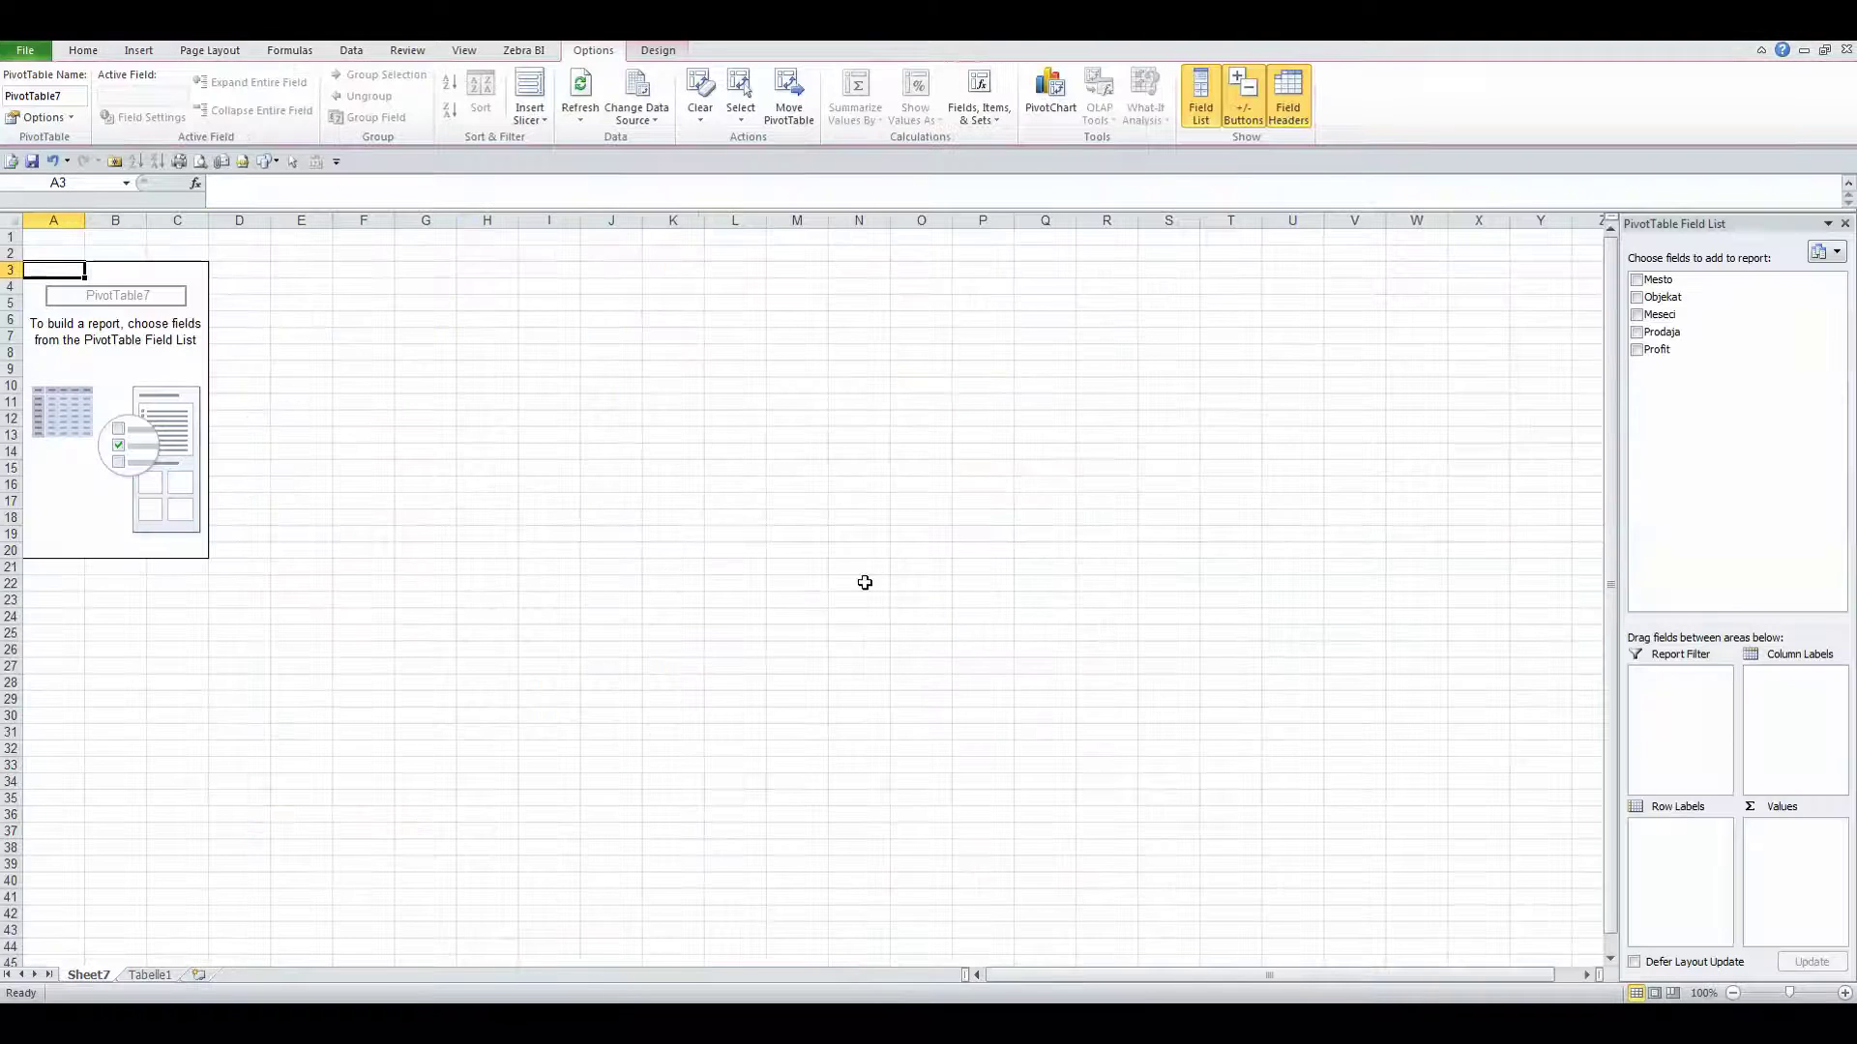
{"action": "left_click", "coordinate": [89, 354]}
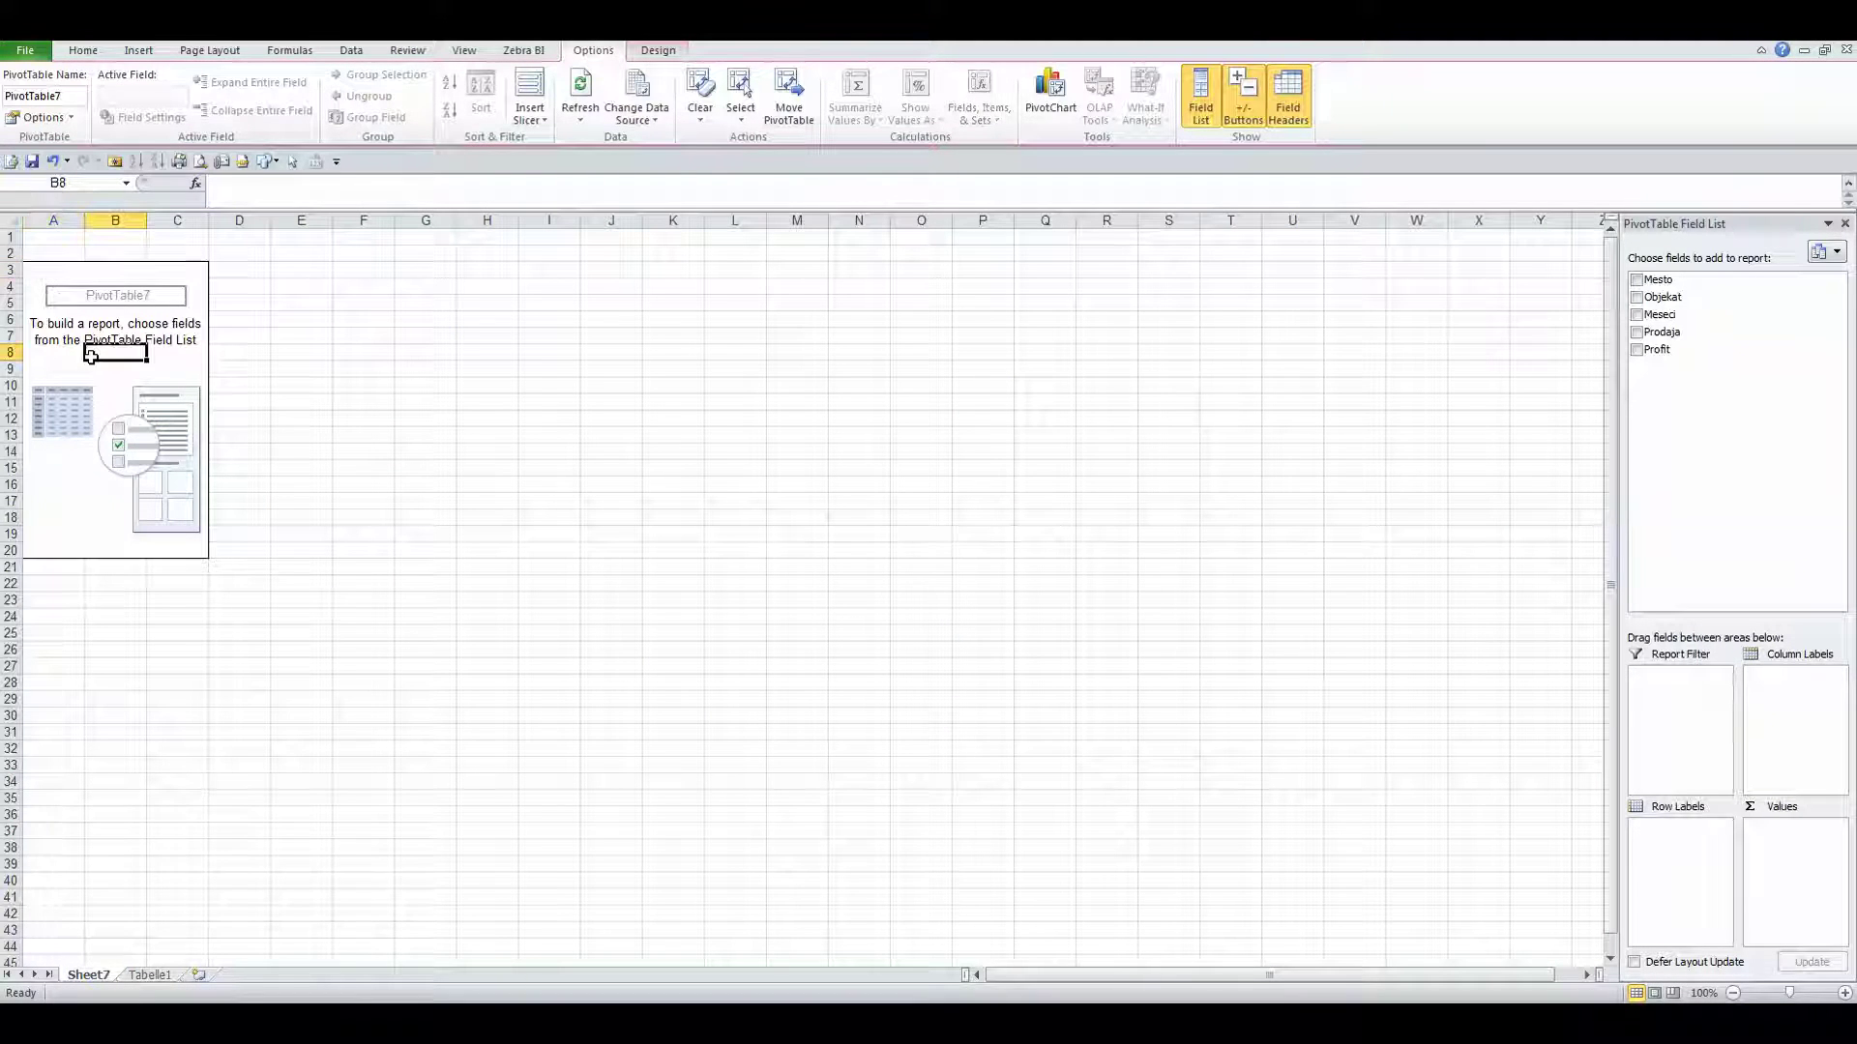
{"action": "left_click_drag", "start_coordinate": [56, 276], "coordinate": [174, 542]}
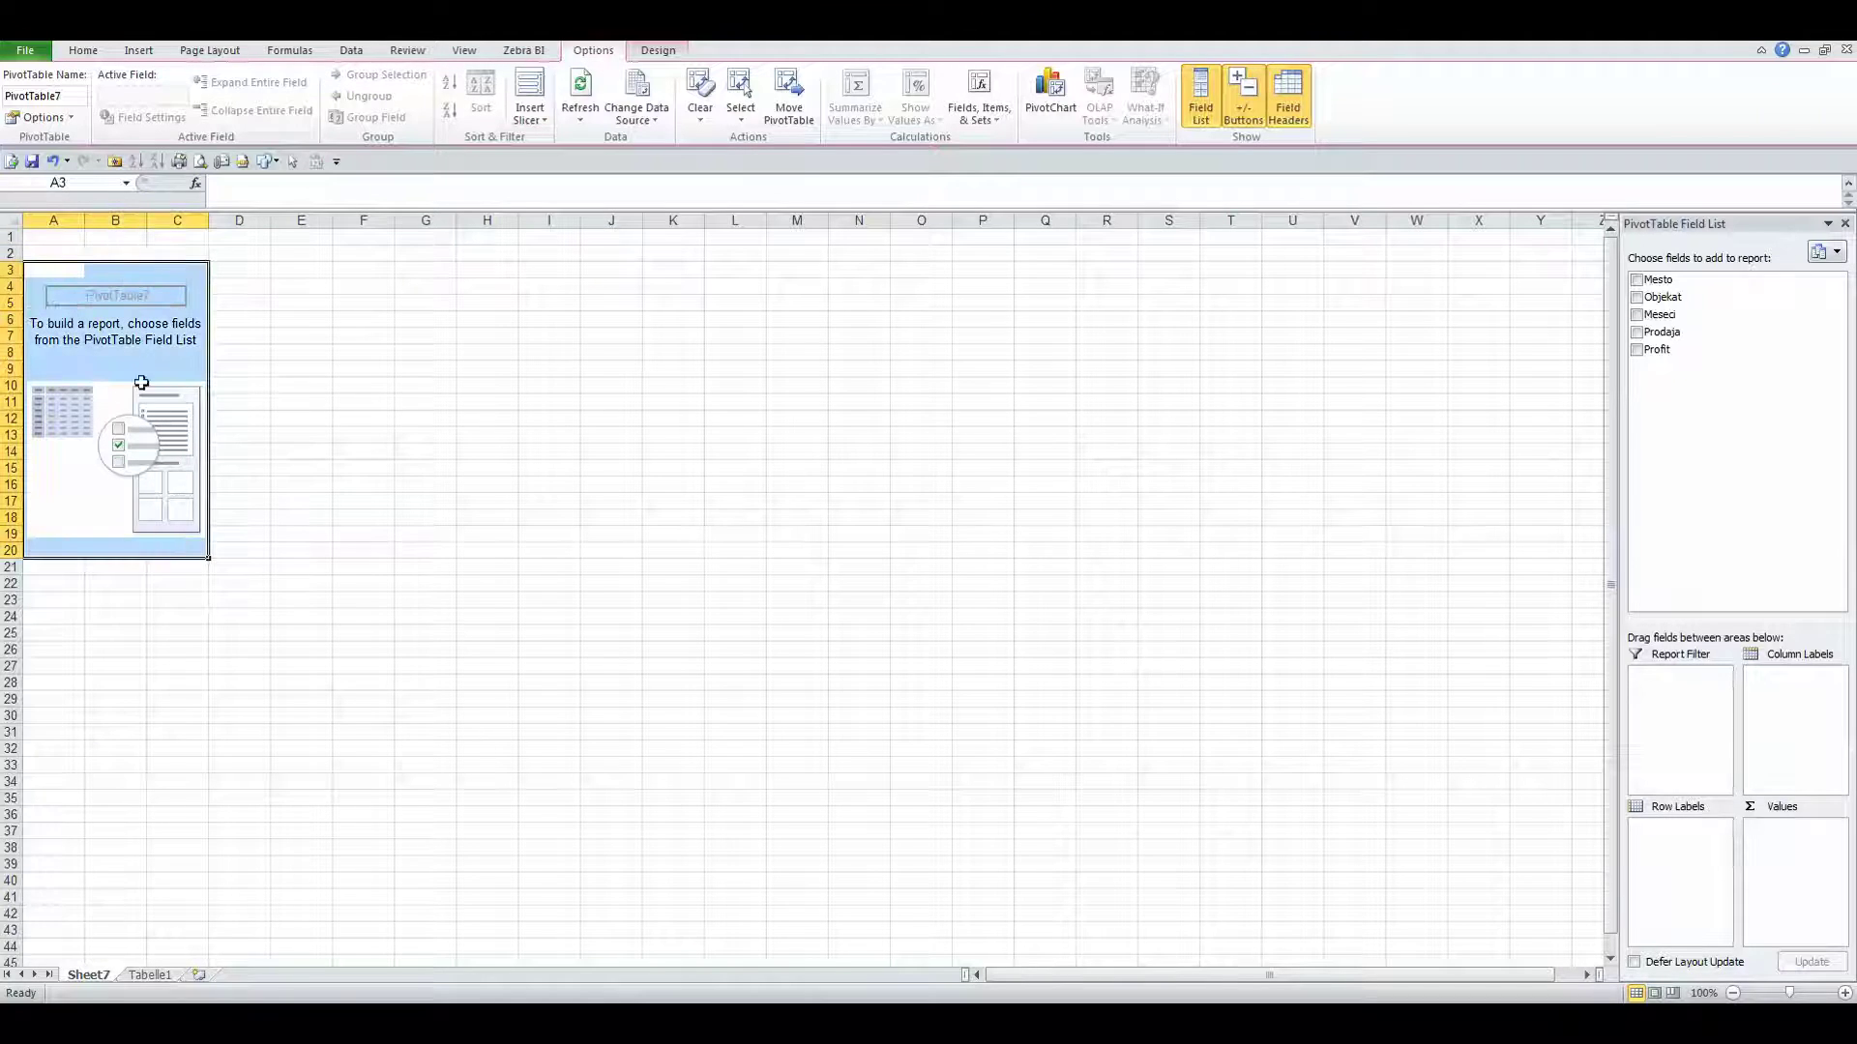
{"action": "left_click", "coordinate": [134, 350]}
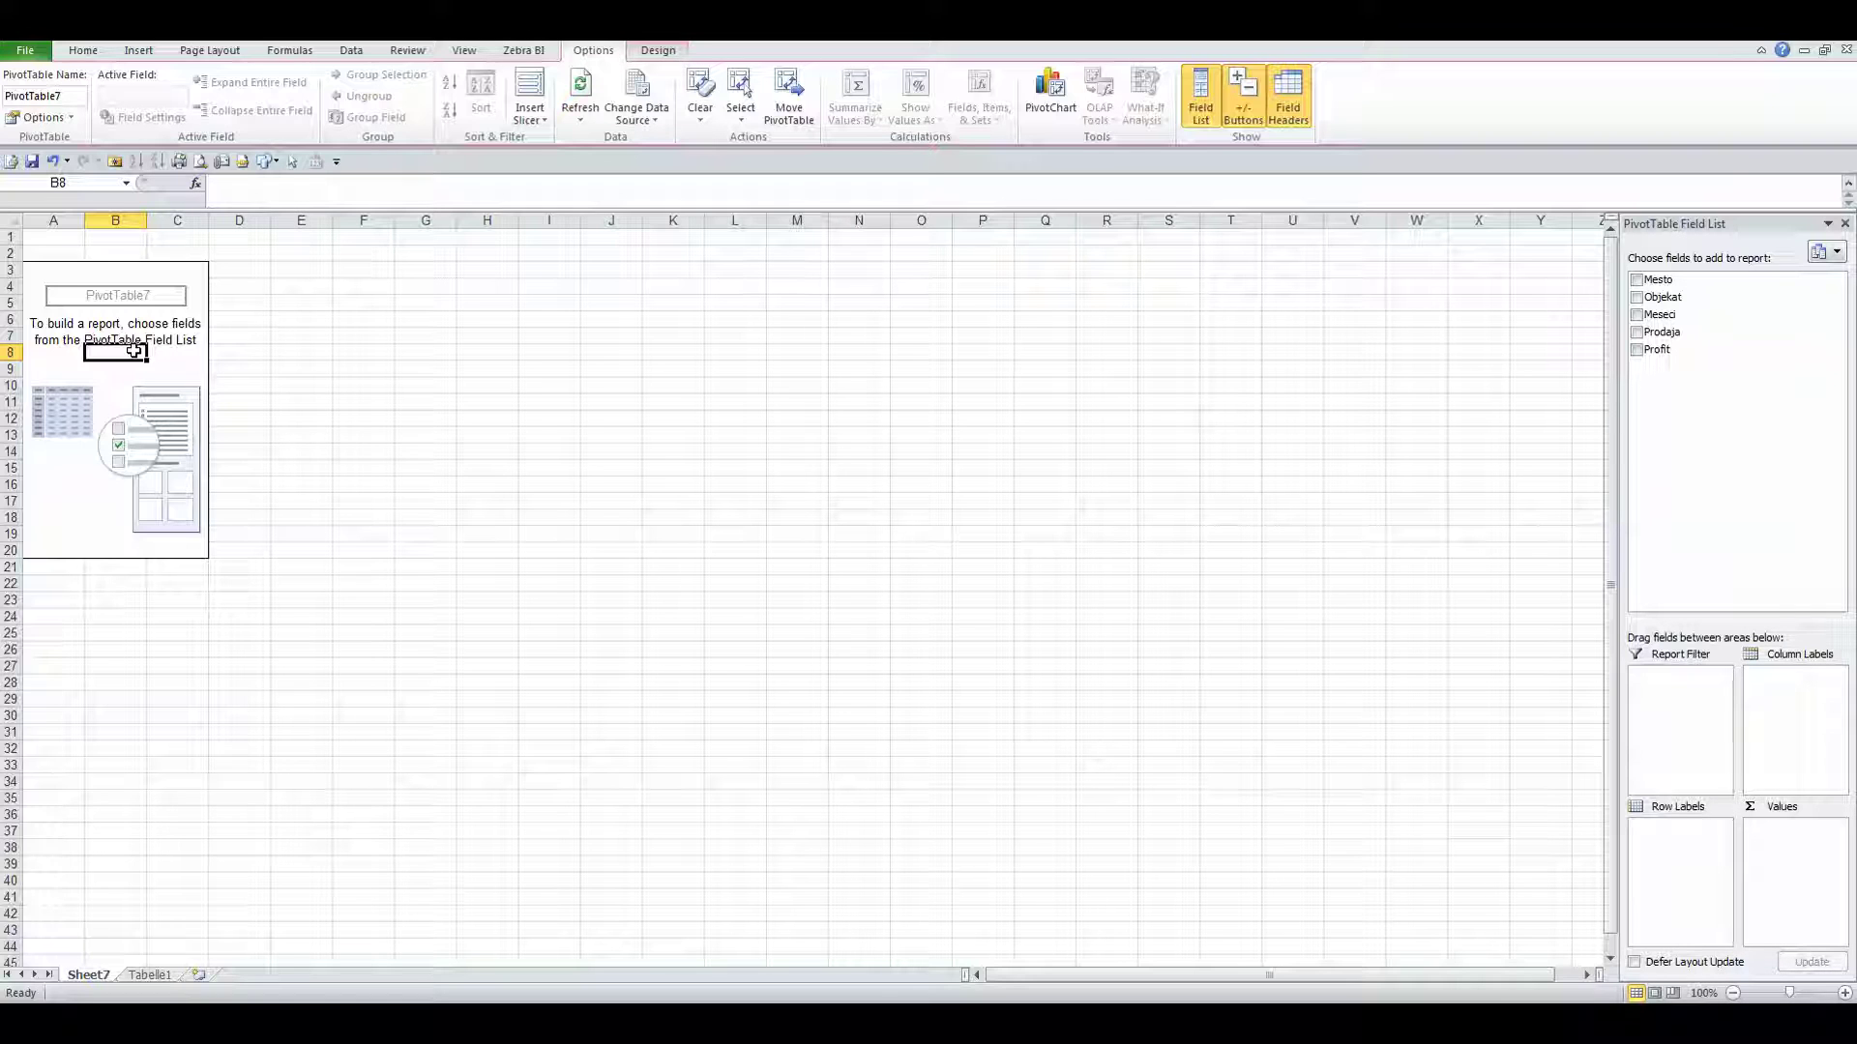
{"action": "left_click", "coordinate": [133, 338]}
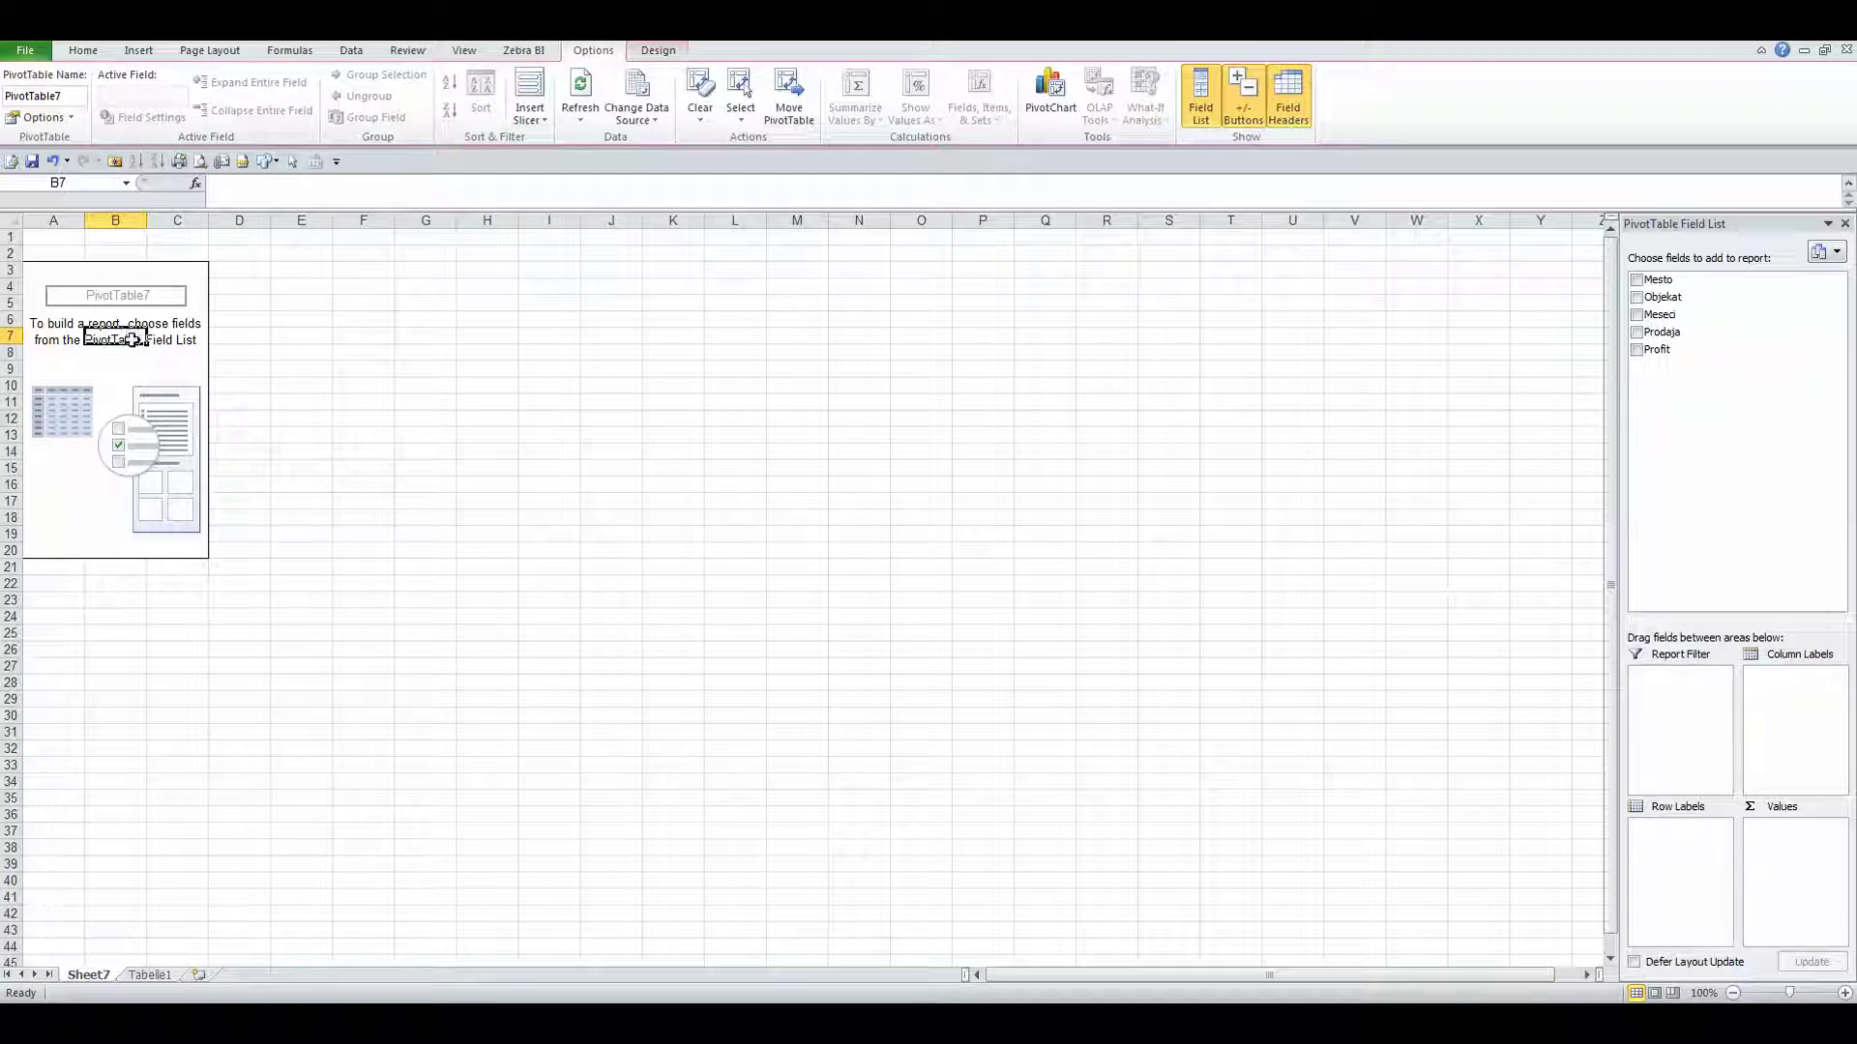
{"action": "right_click", "coordinate": [133, 339]}
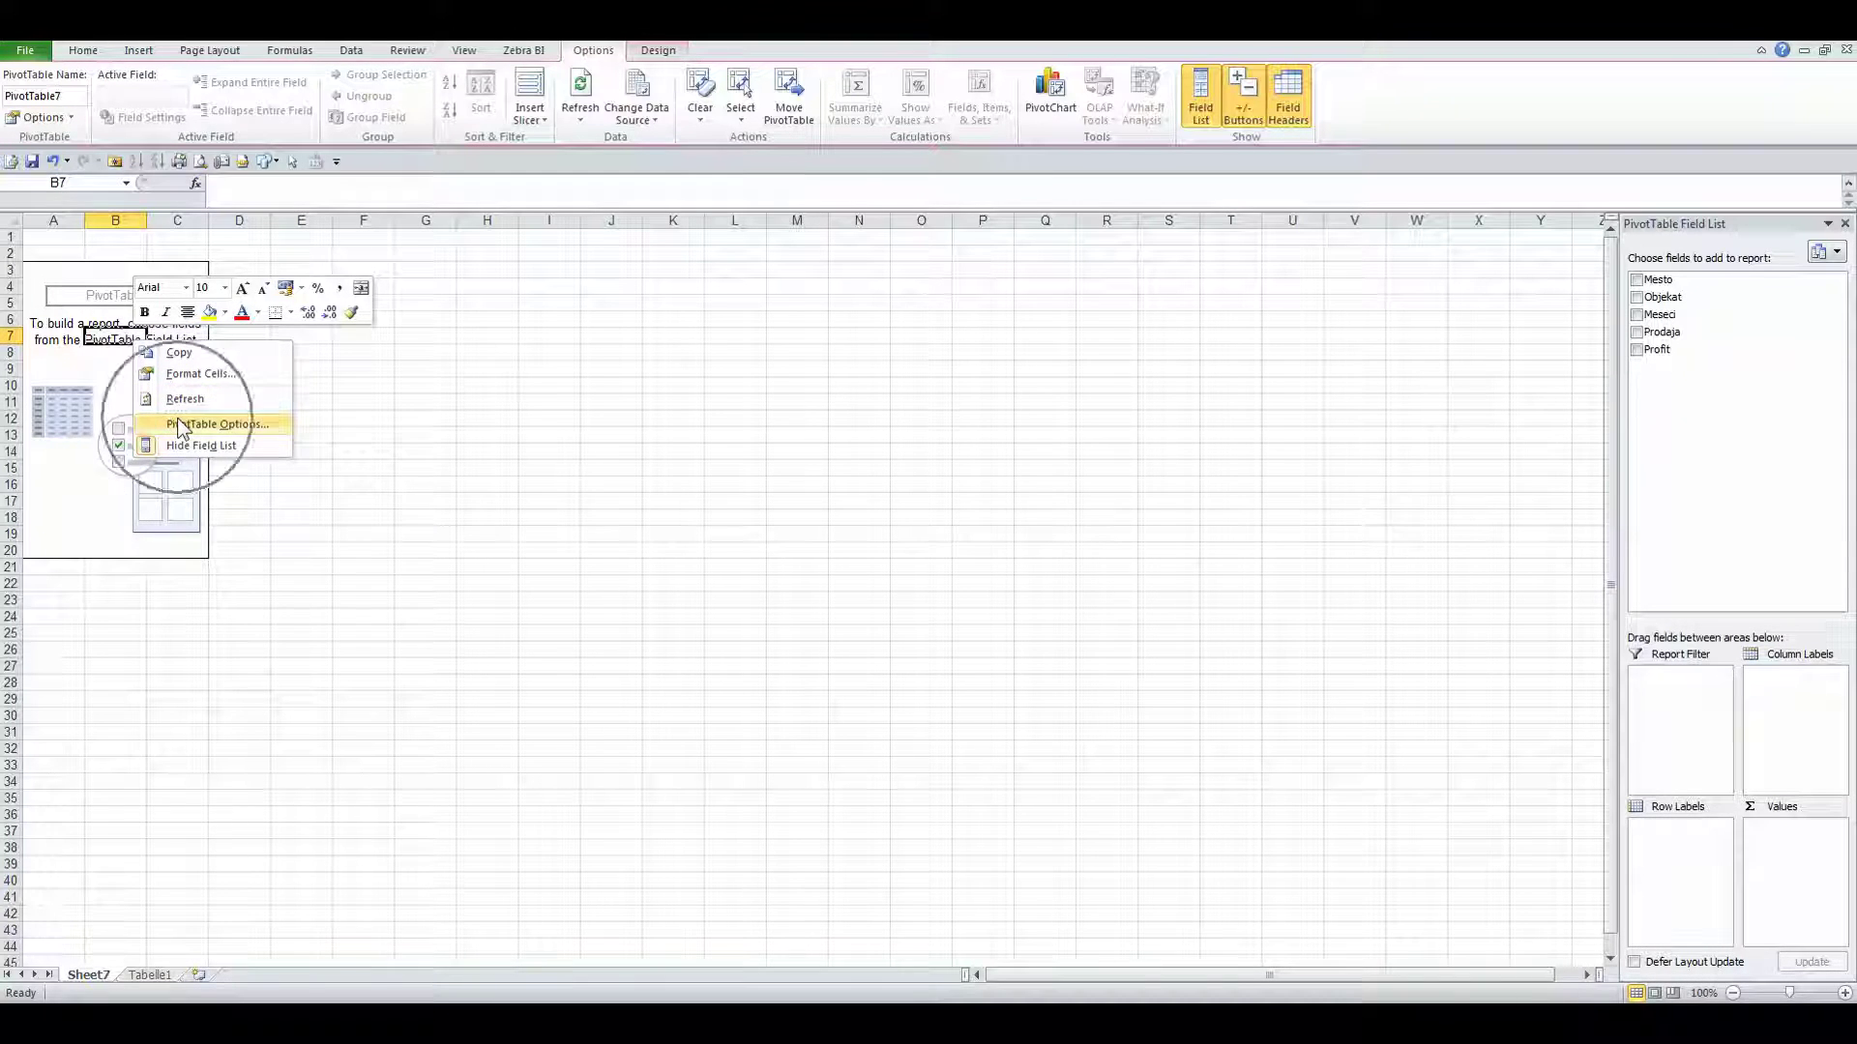
{"action": "left_click", "coordinate": [92, 359]}
{"action": "left_click", "coordinate": [100, 352]}
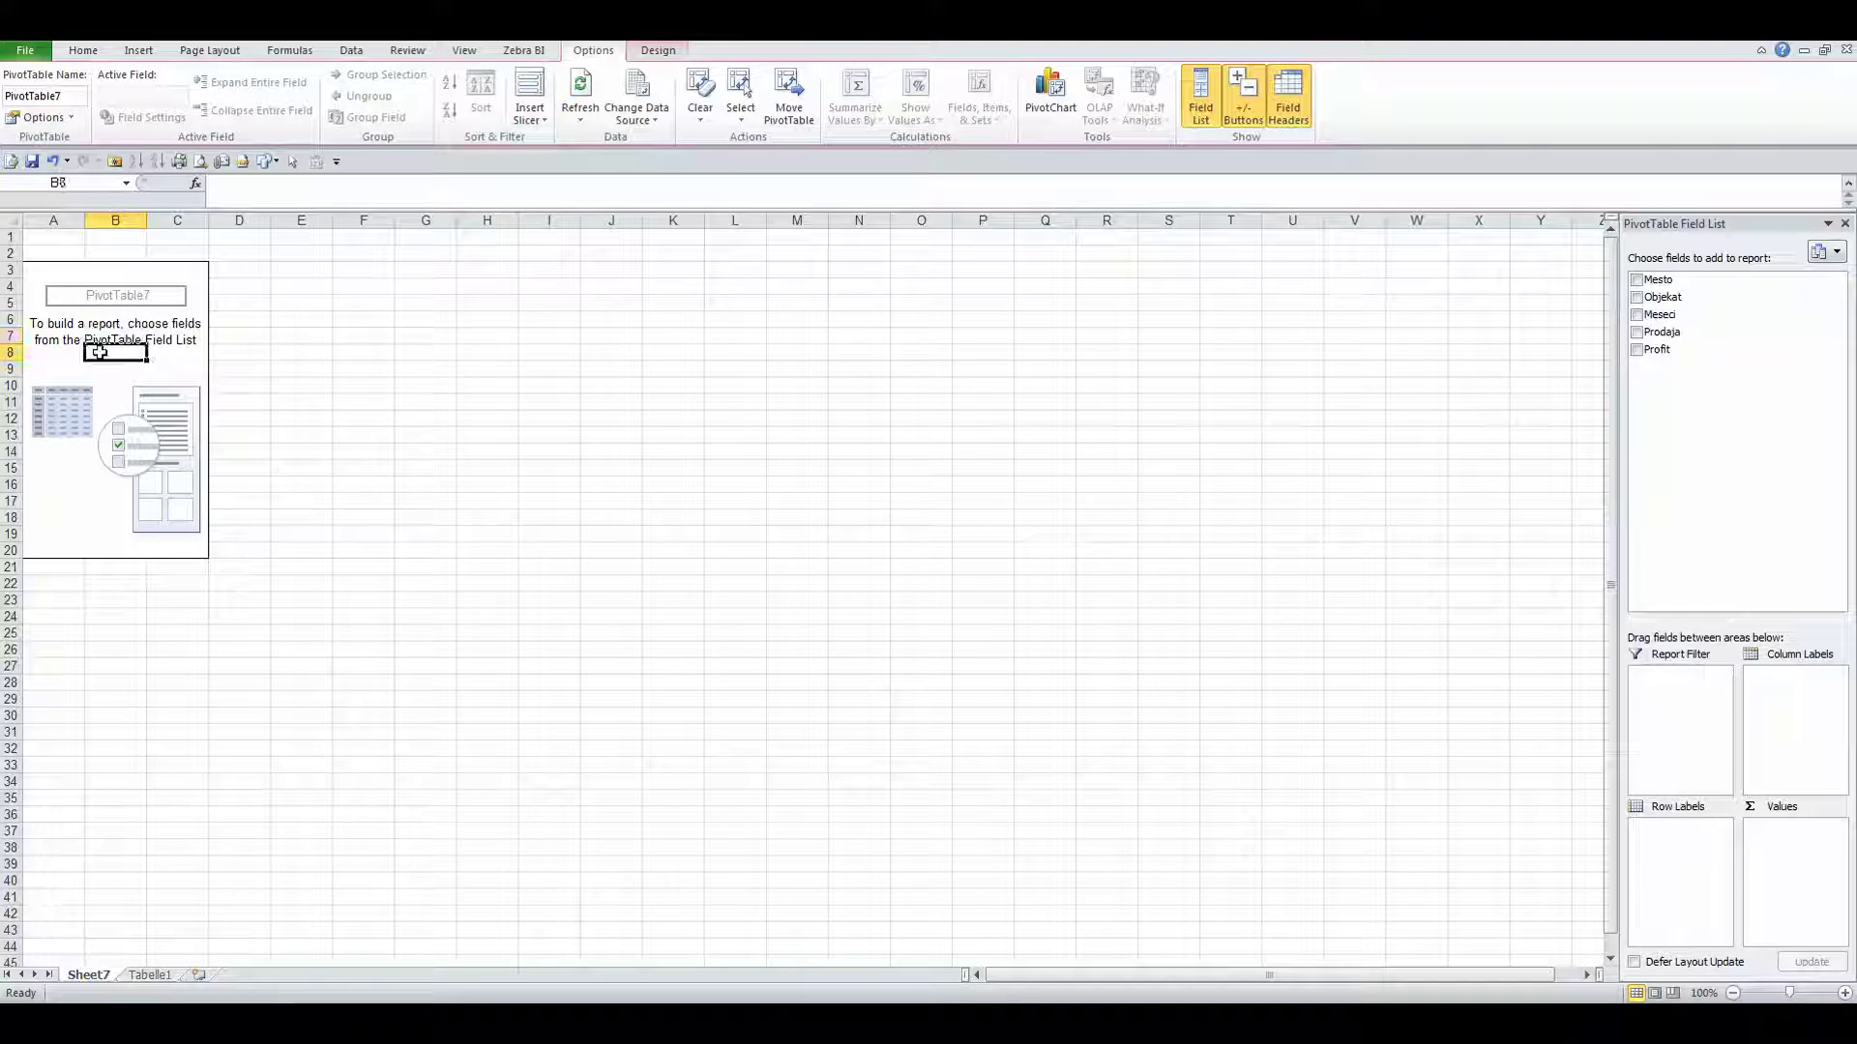
Step: Turn on Classic PivotTable layout on the Display settings of PivotTable7's options
{"action": "right_click", "coordinate": [100, 352]}
{"action": "left_click", "coordinate": [159, 437]}
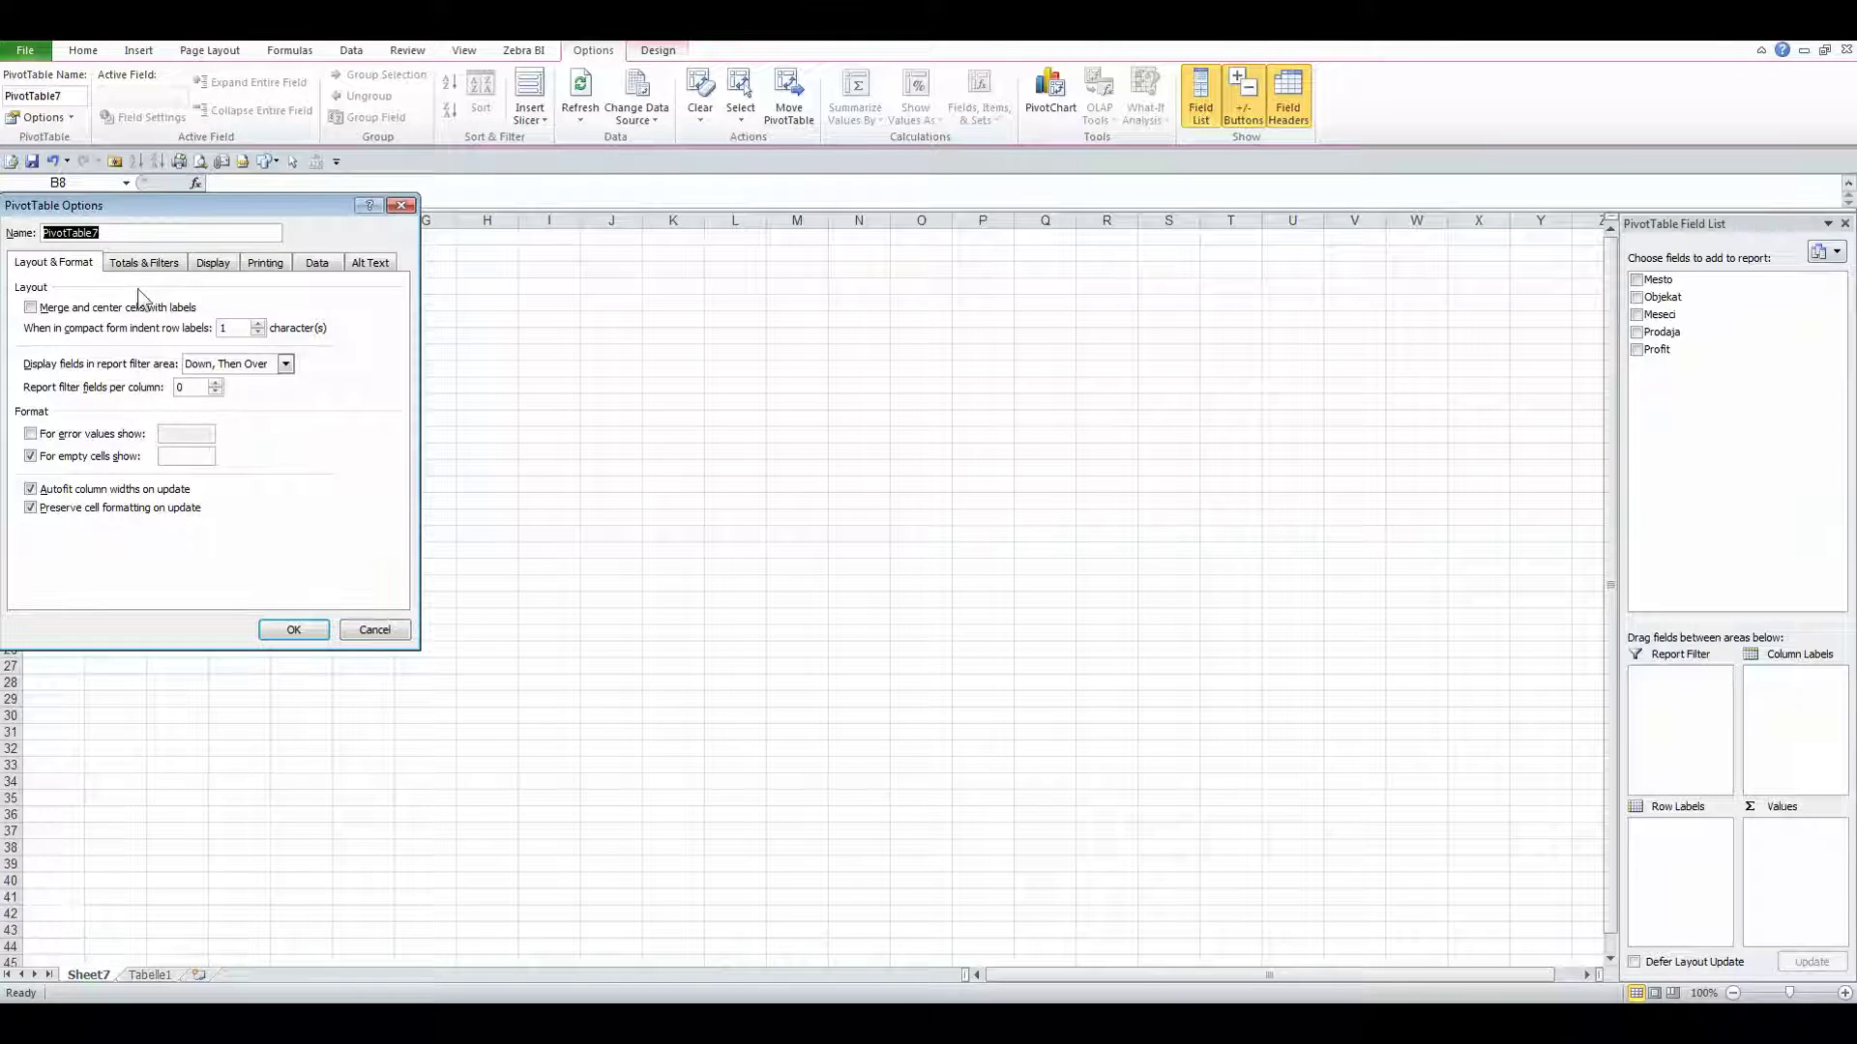
{"action": "left_click", "coordinate": [214, 263]}
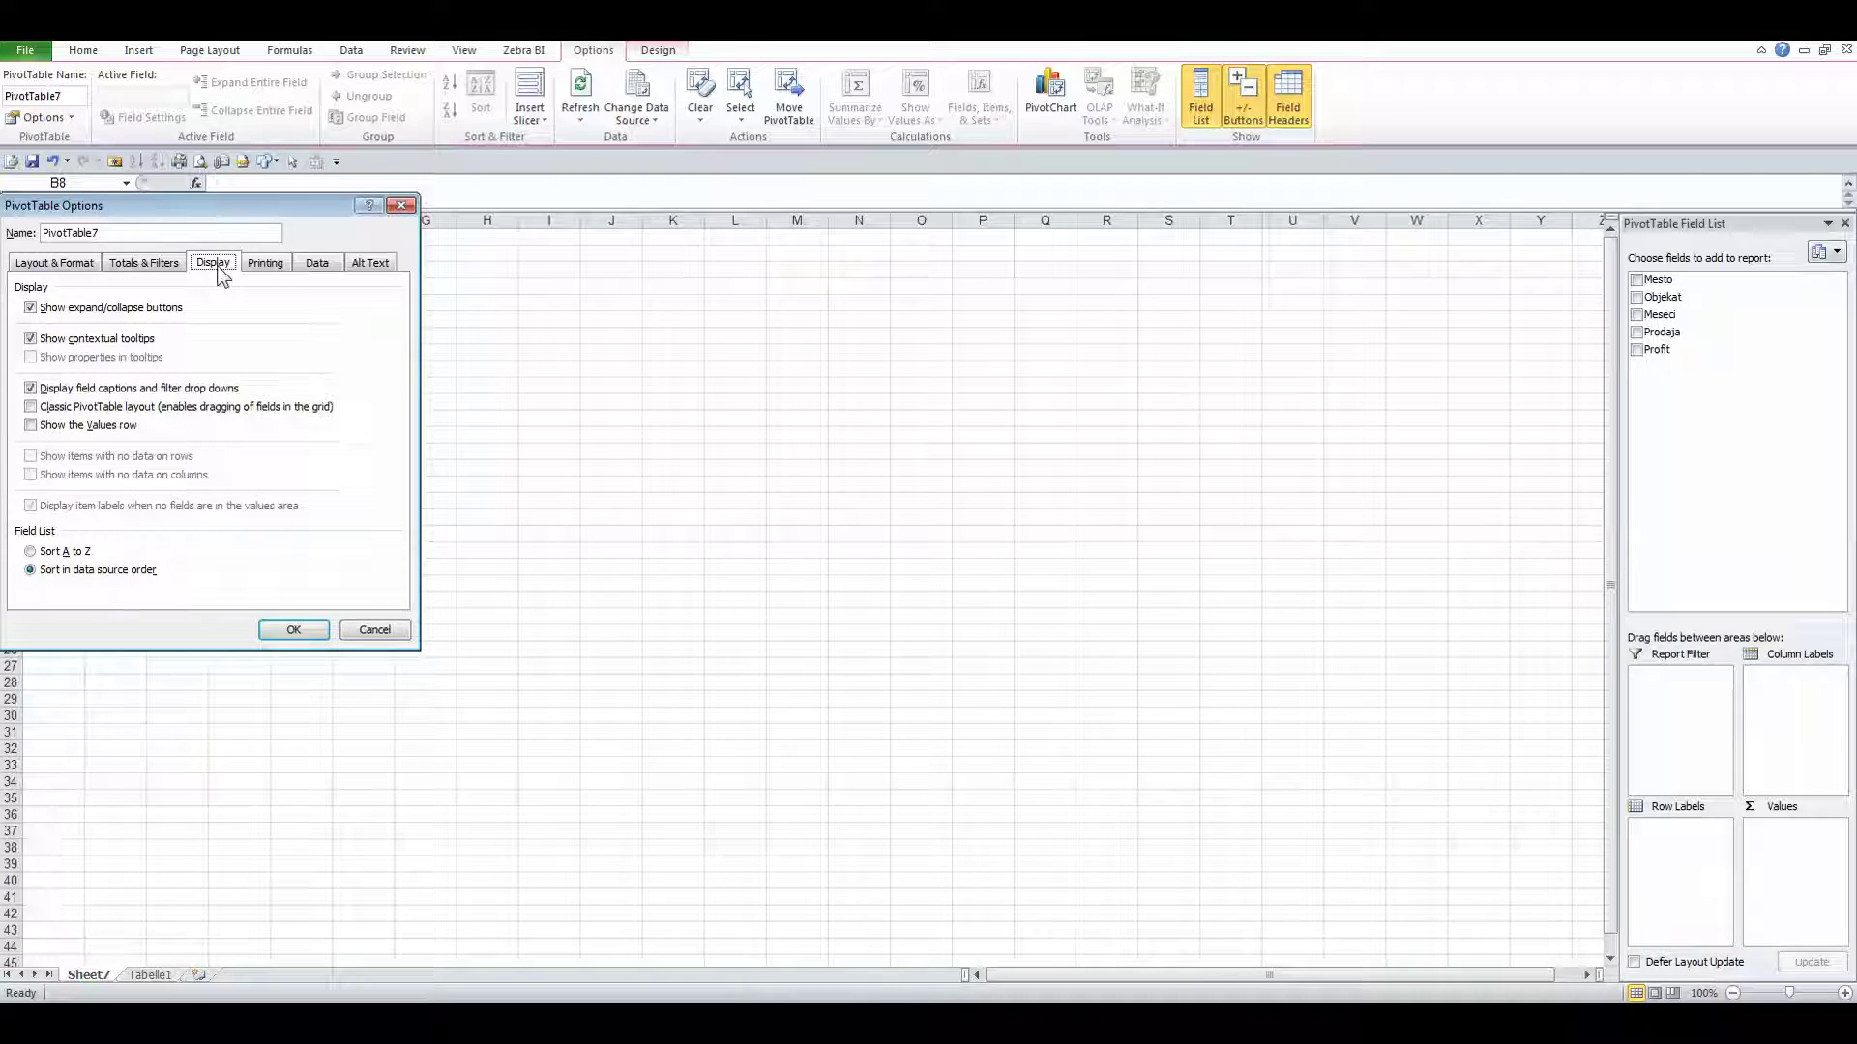
{"action": "left_click", "coordinate": [78, 411]}
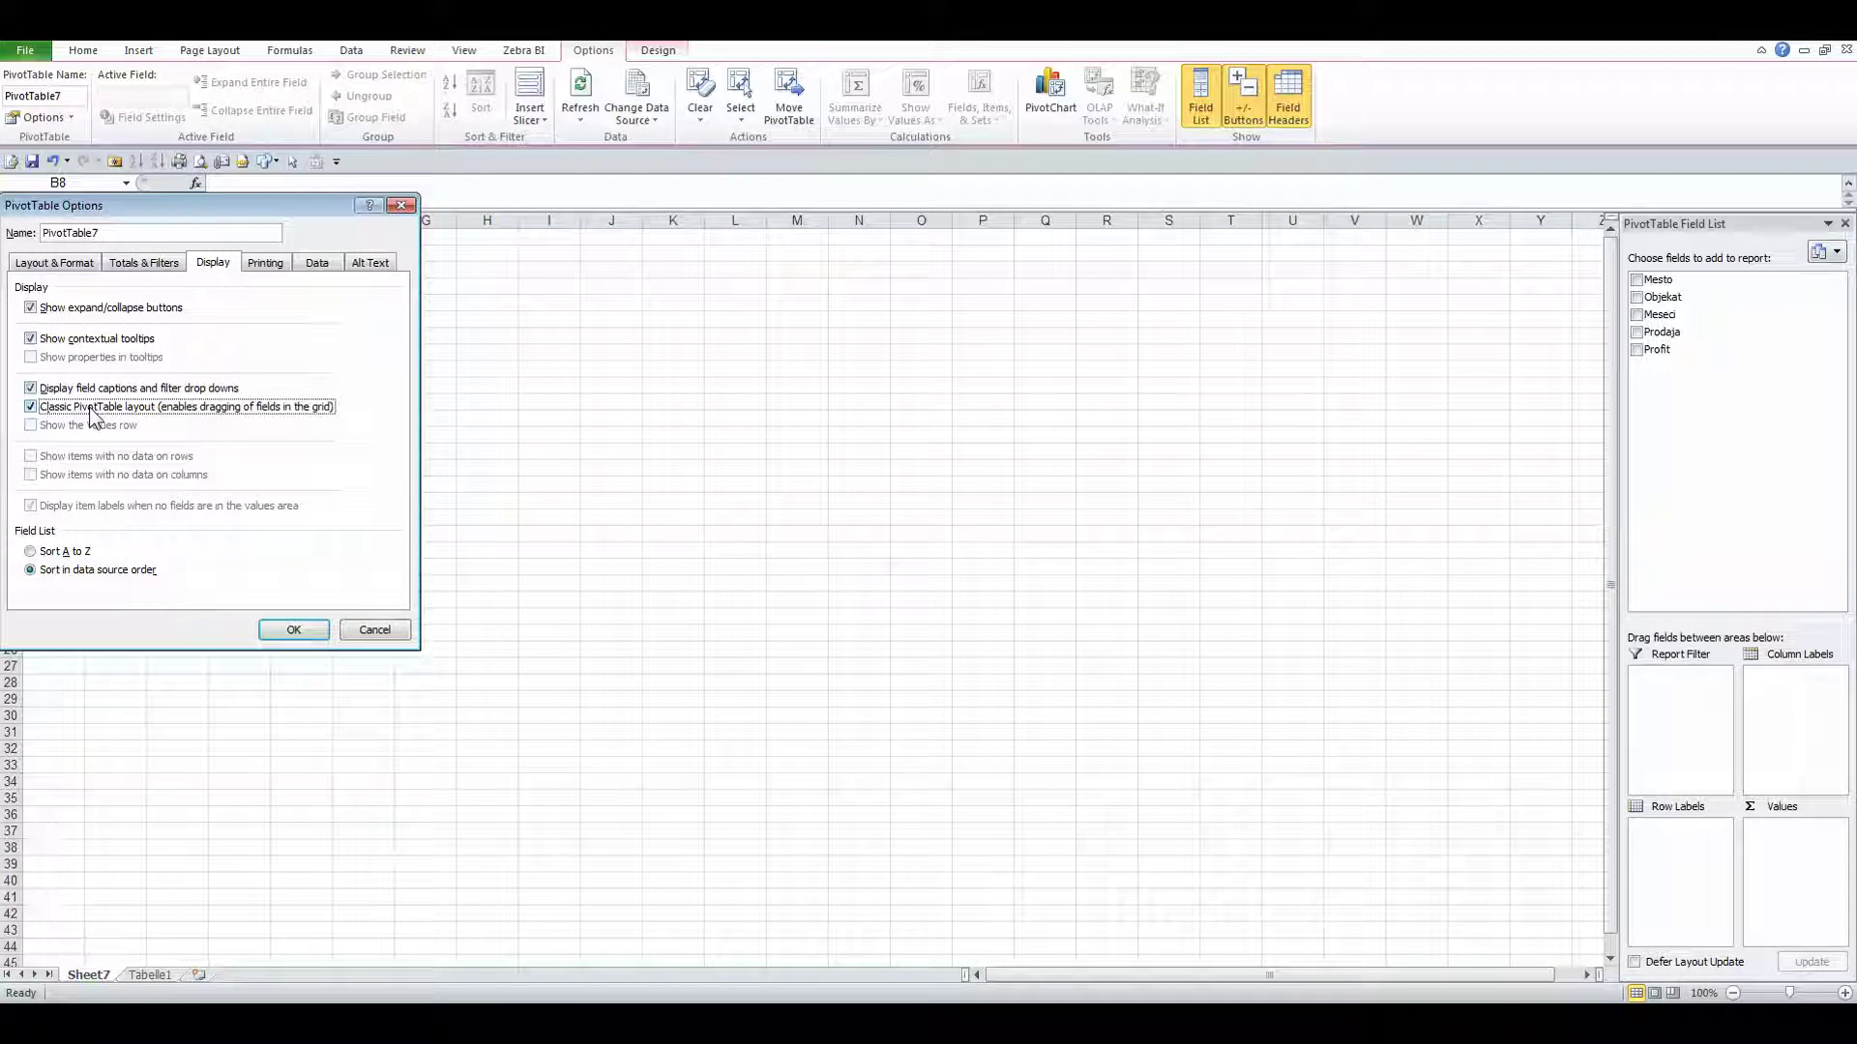
{"action": "left_click", "coordinate": [291, 629]}
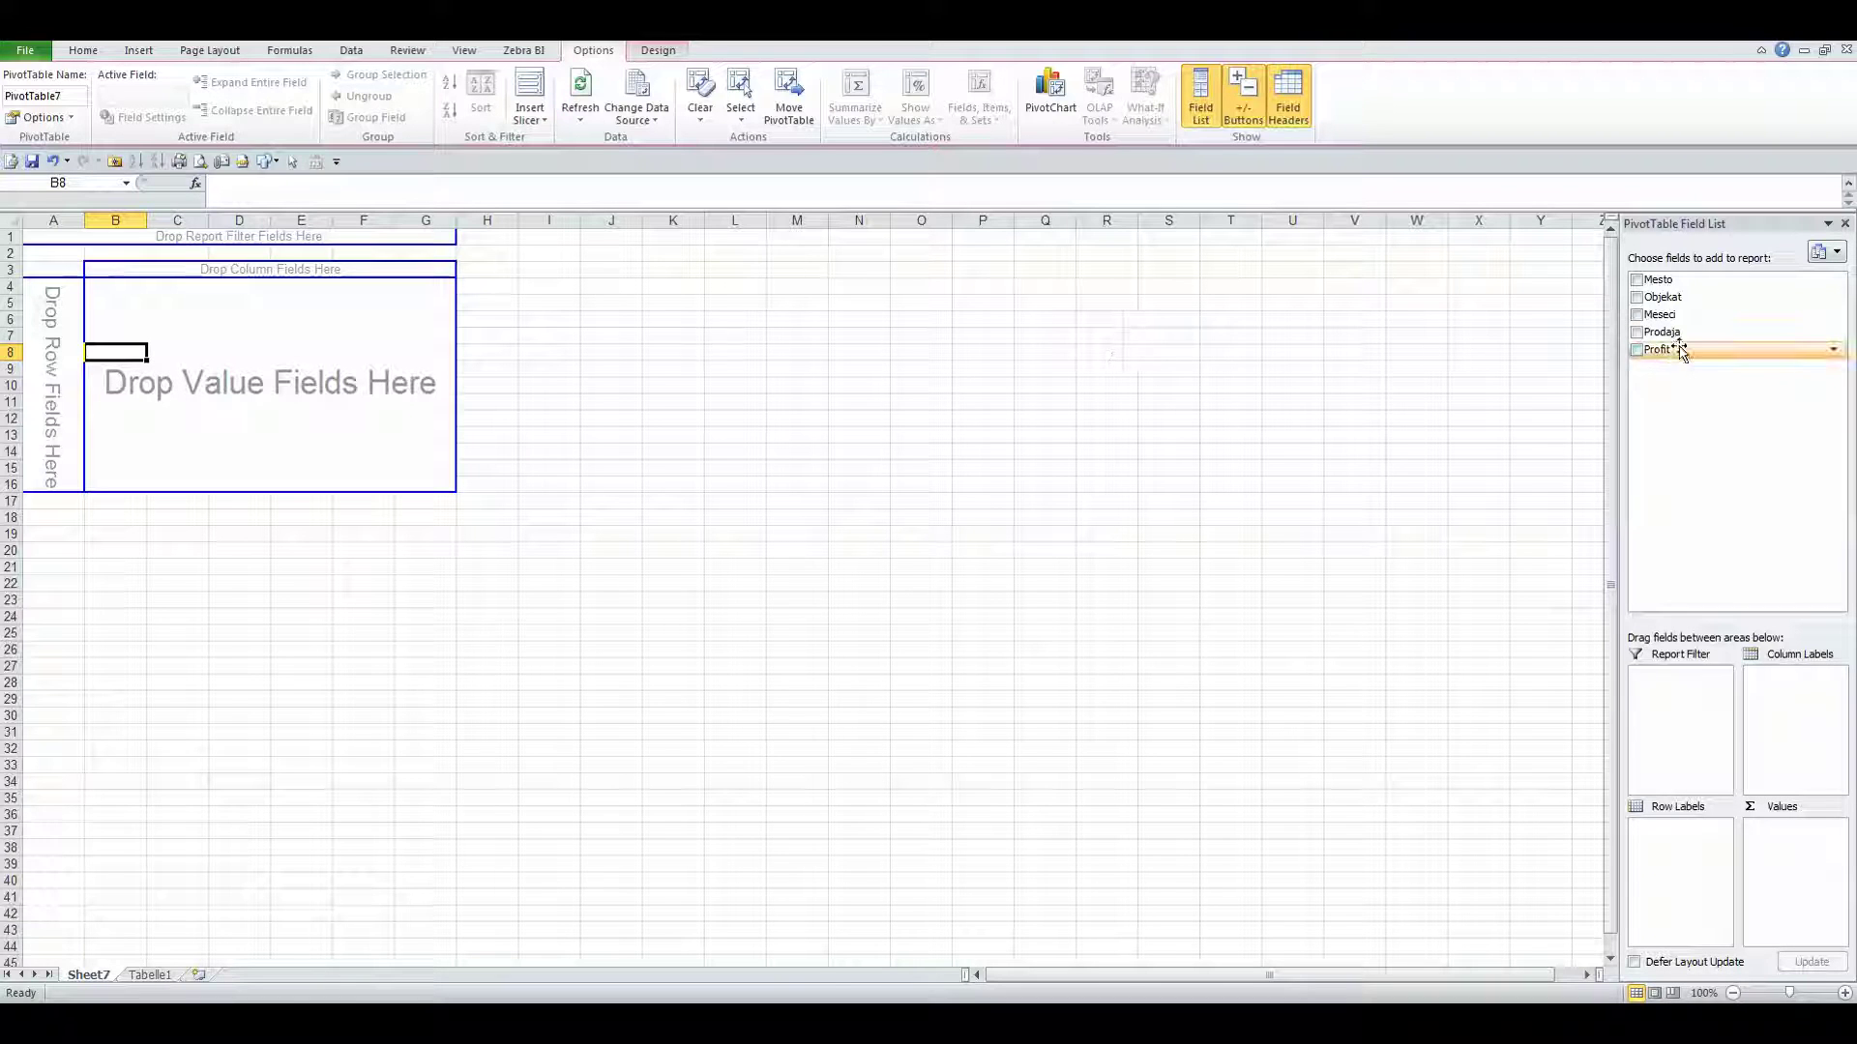
Step: Put Prodaja in Values and Mesto then Objekat in Row Labels
{"action": "left_click_drag", "start_coordinate": [1687, 339], "coordinate": [1814, 859]}
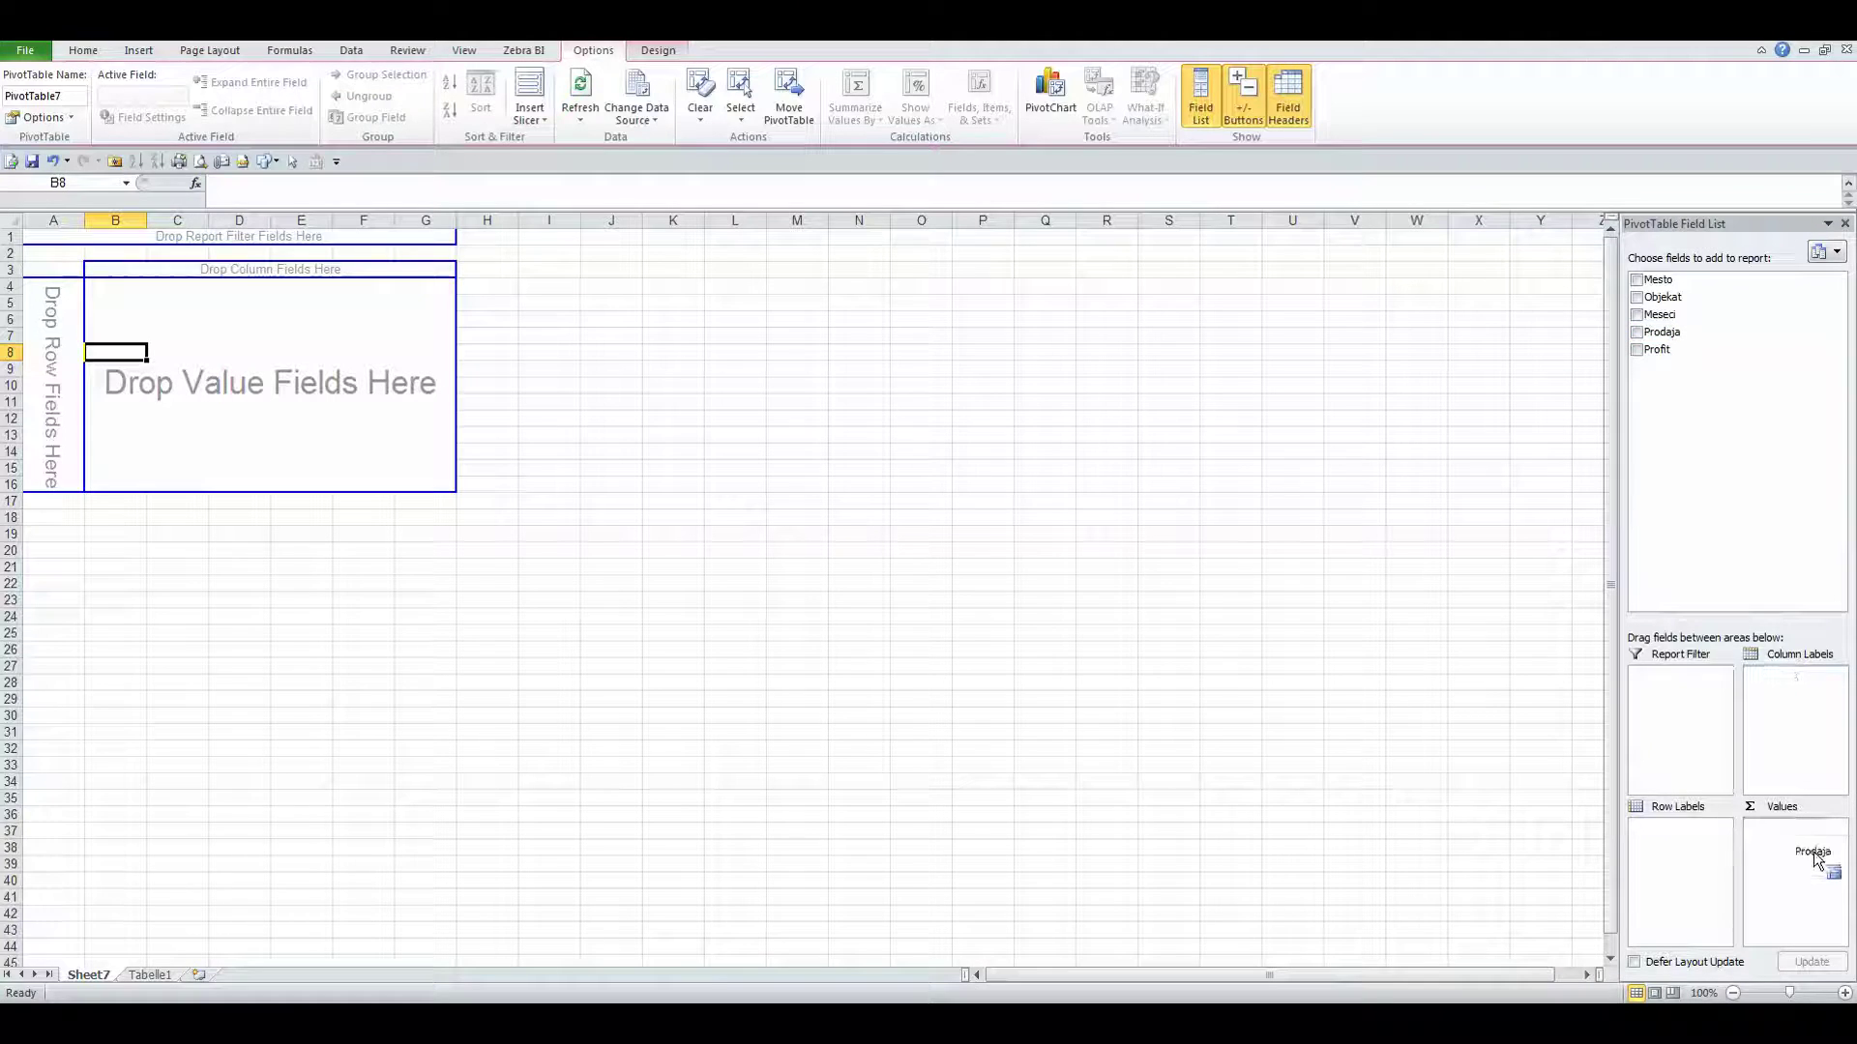
{"action": "left_click_drag", "start_coordinate": [1814, 859], "coordinate": [1806, 859]}
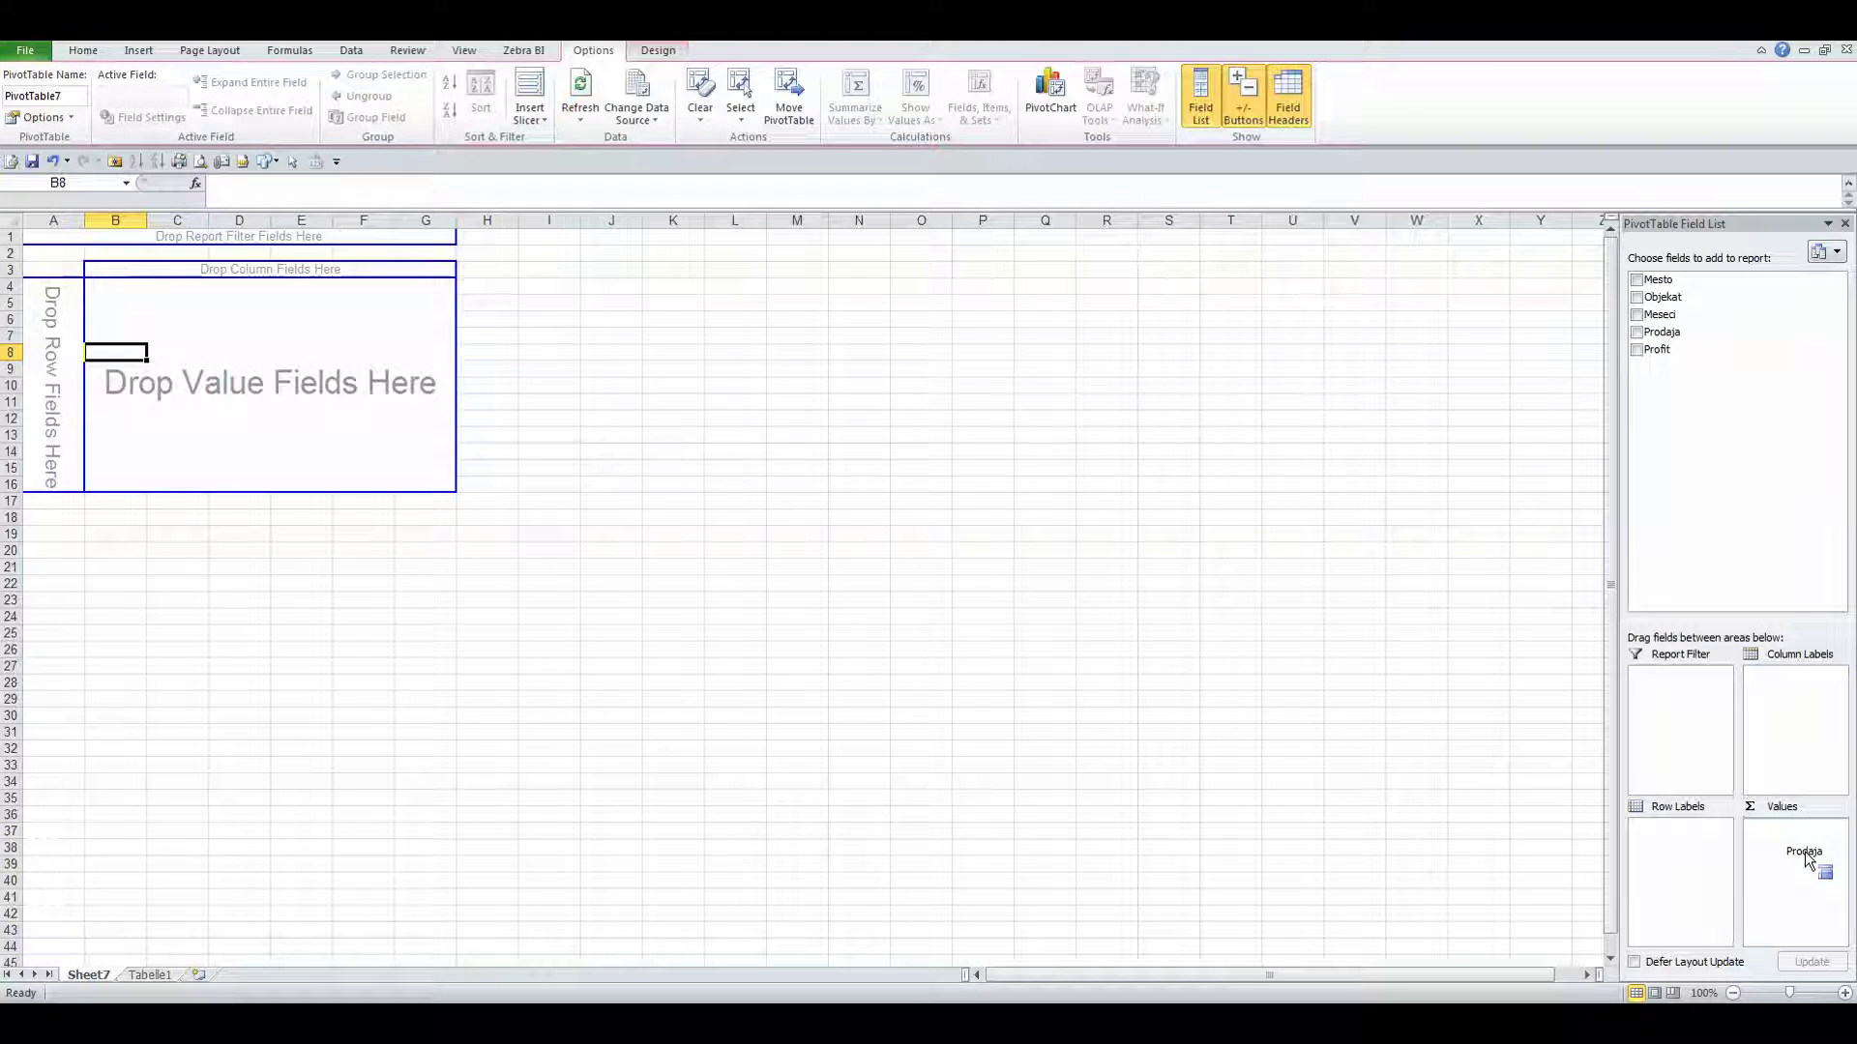
{"action": "left_click_drag", "start_coordinate": [1806, 860], "coordinate": [1805, 860]}
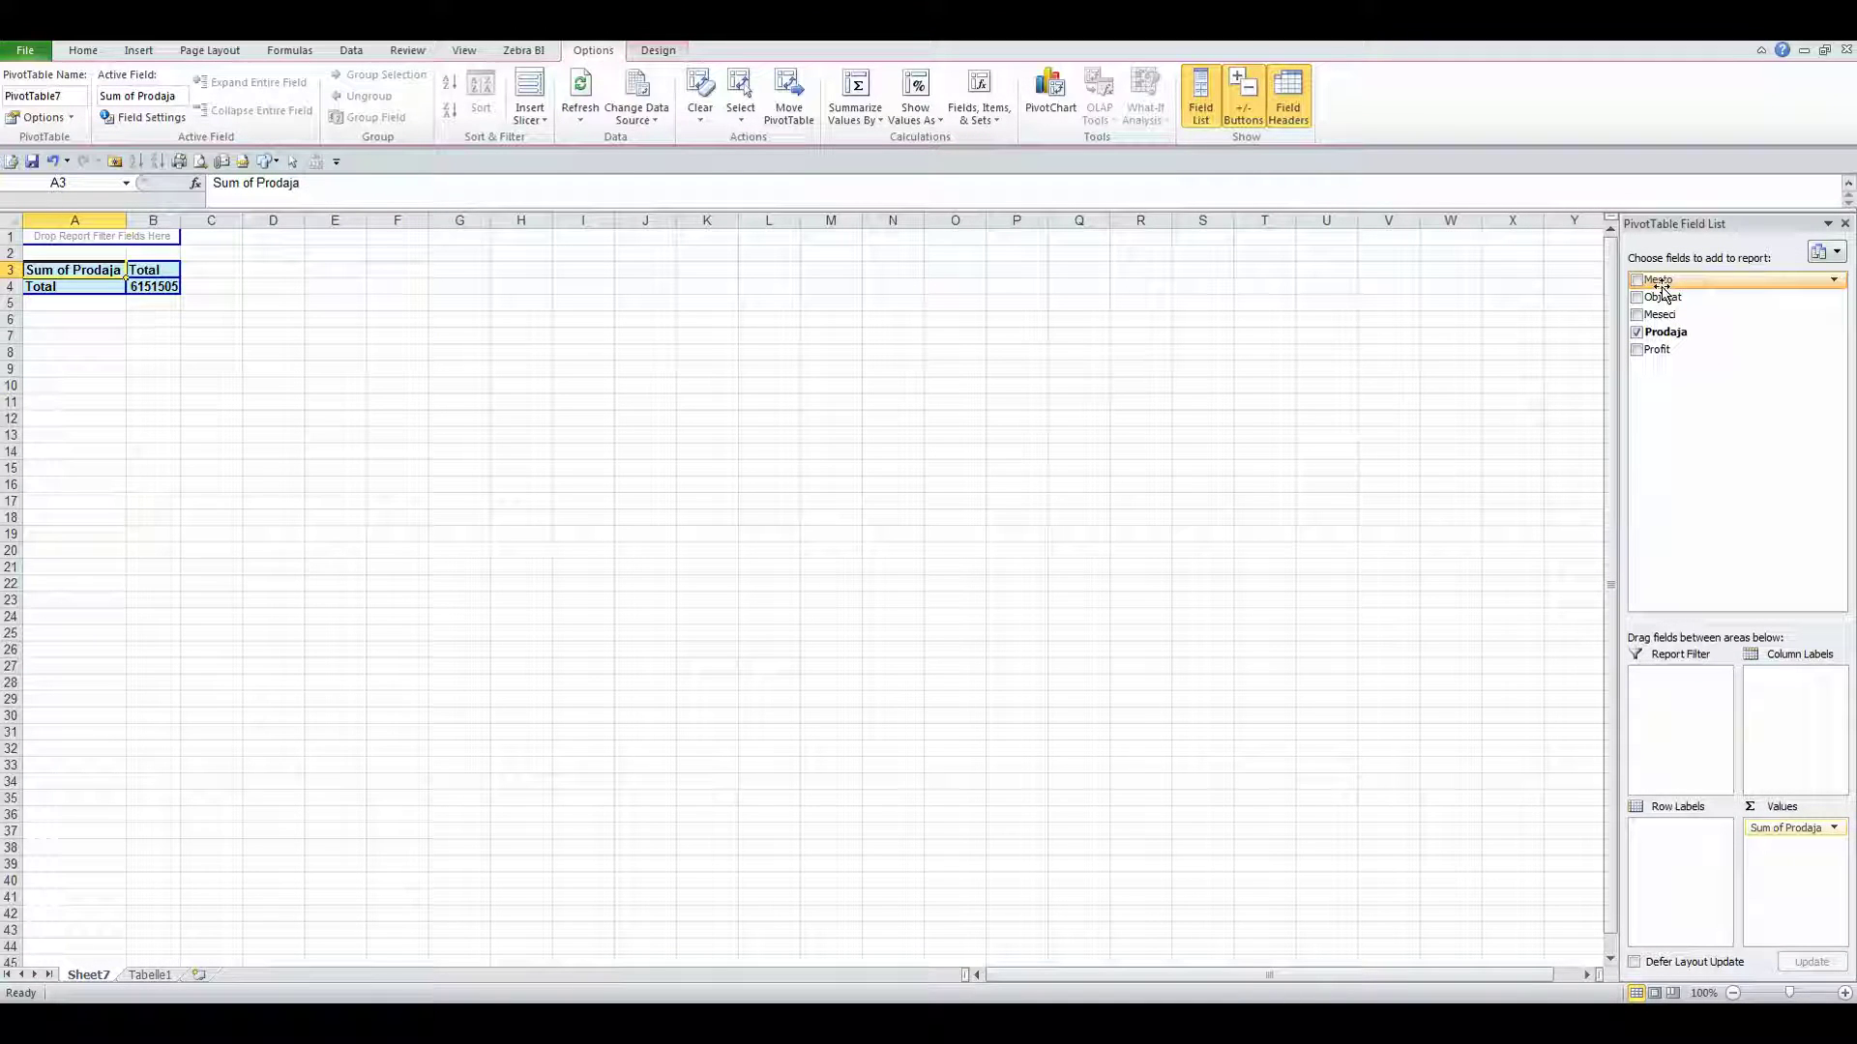
{"action": "left_click_drag", "start_coordinate": [1663, 282], "coordinate": [1690, 846]}
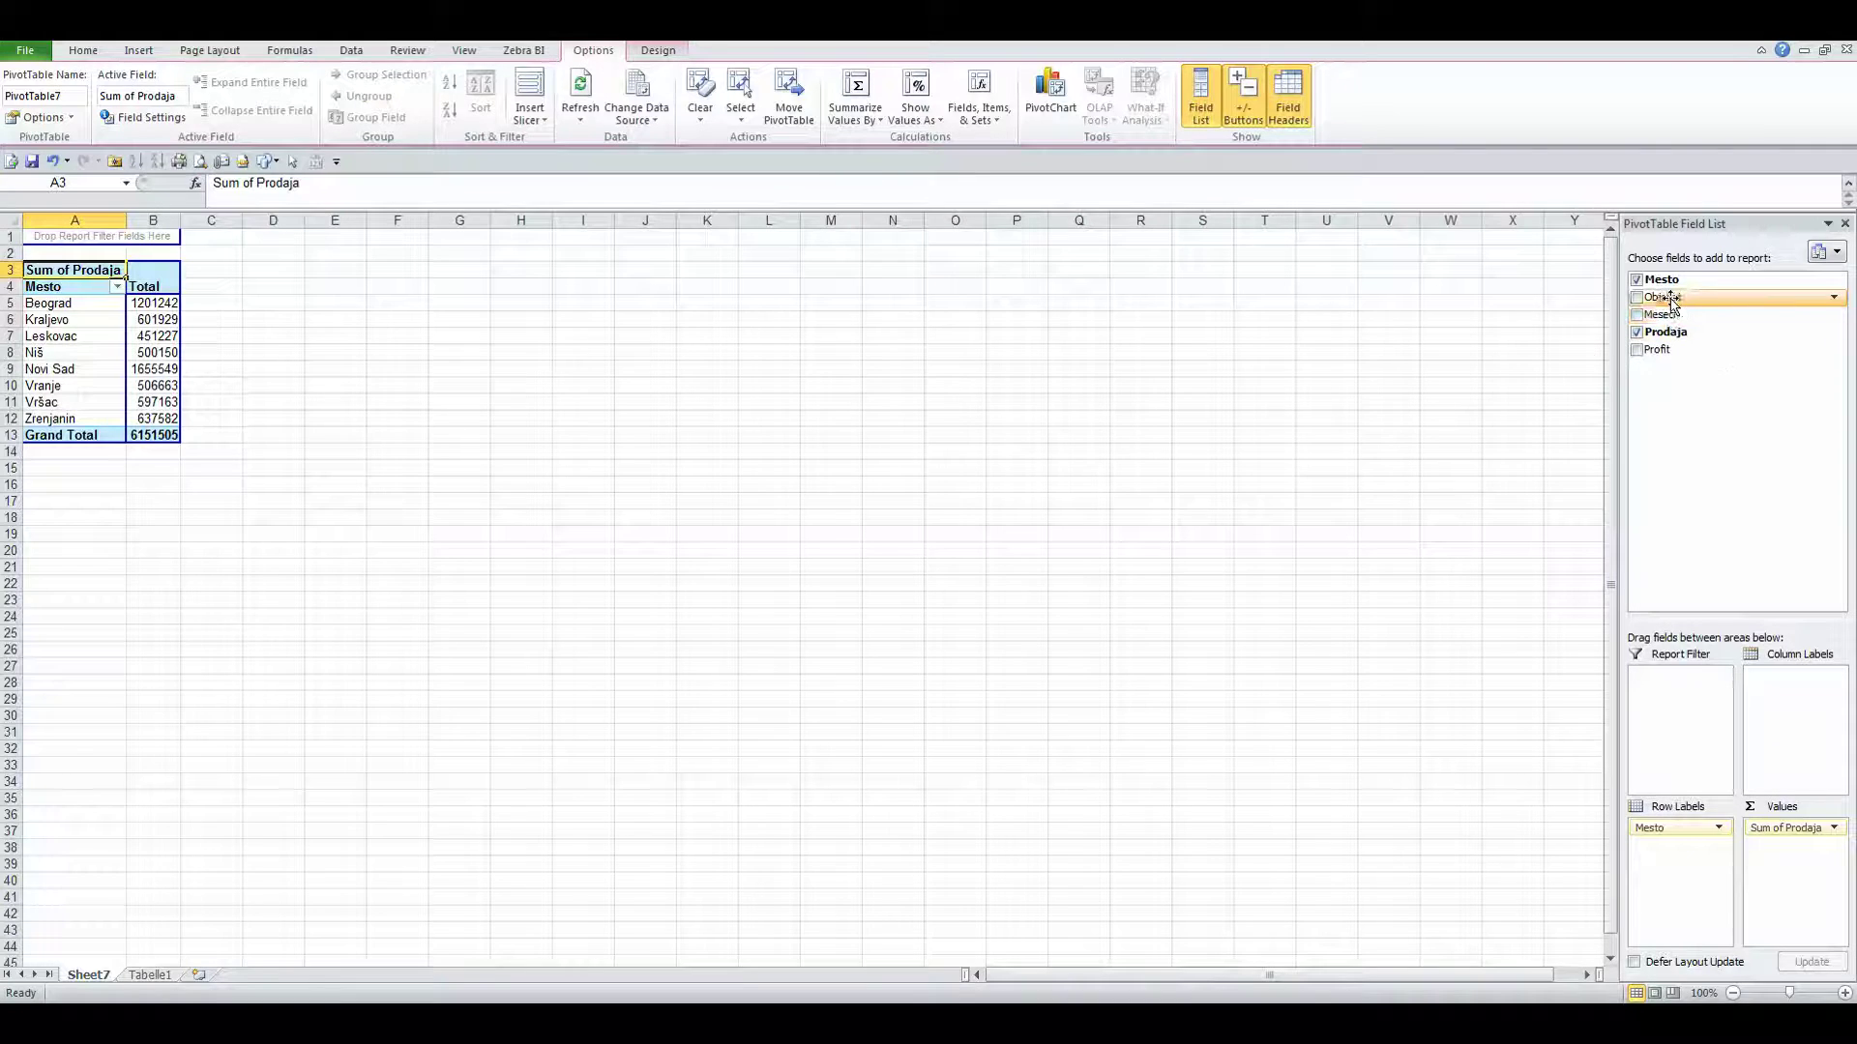
{"action": "left_click_drag", "start_coordinate": [1672, 300], "coordinate": [1685, 882]}
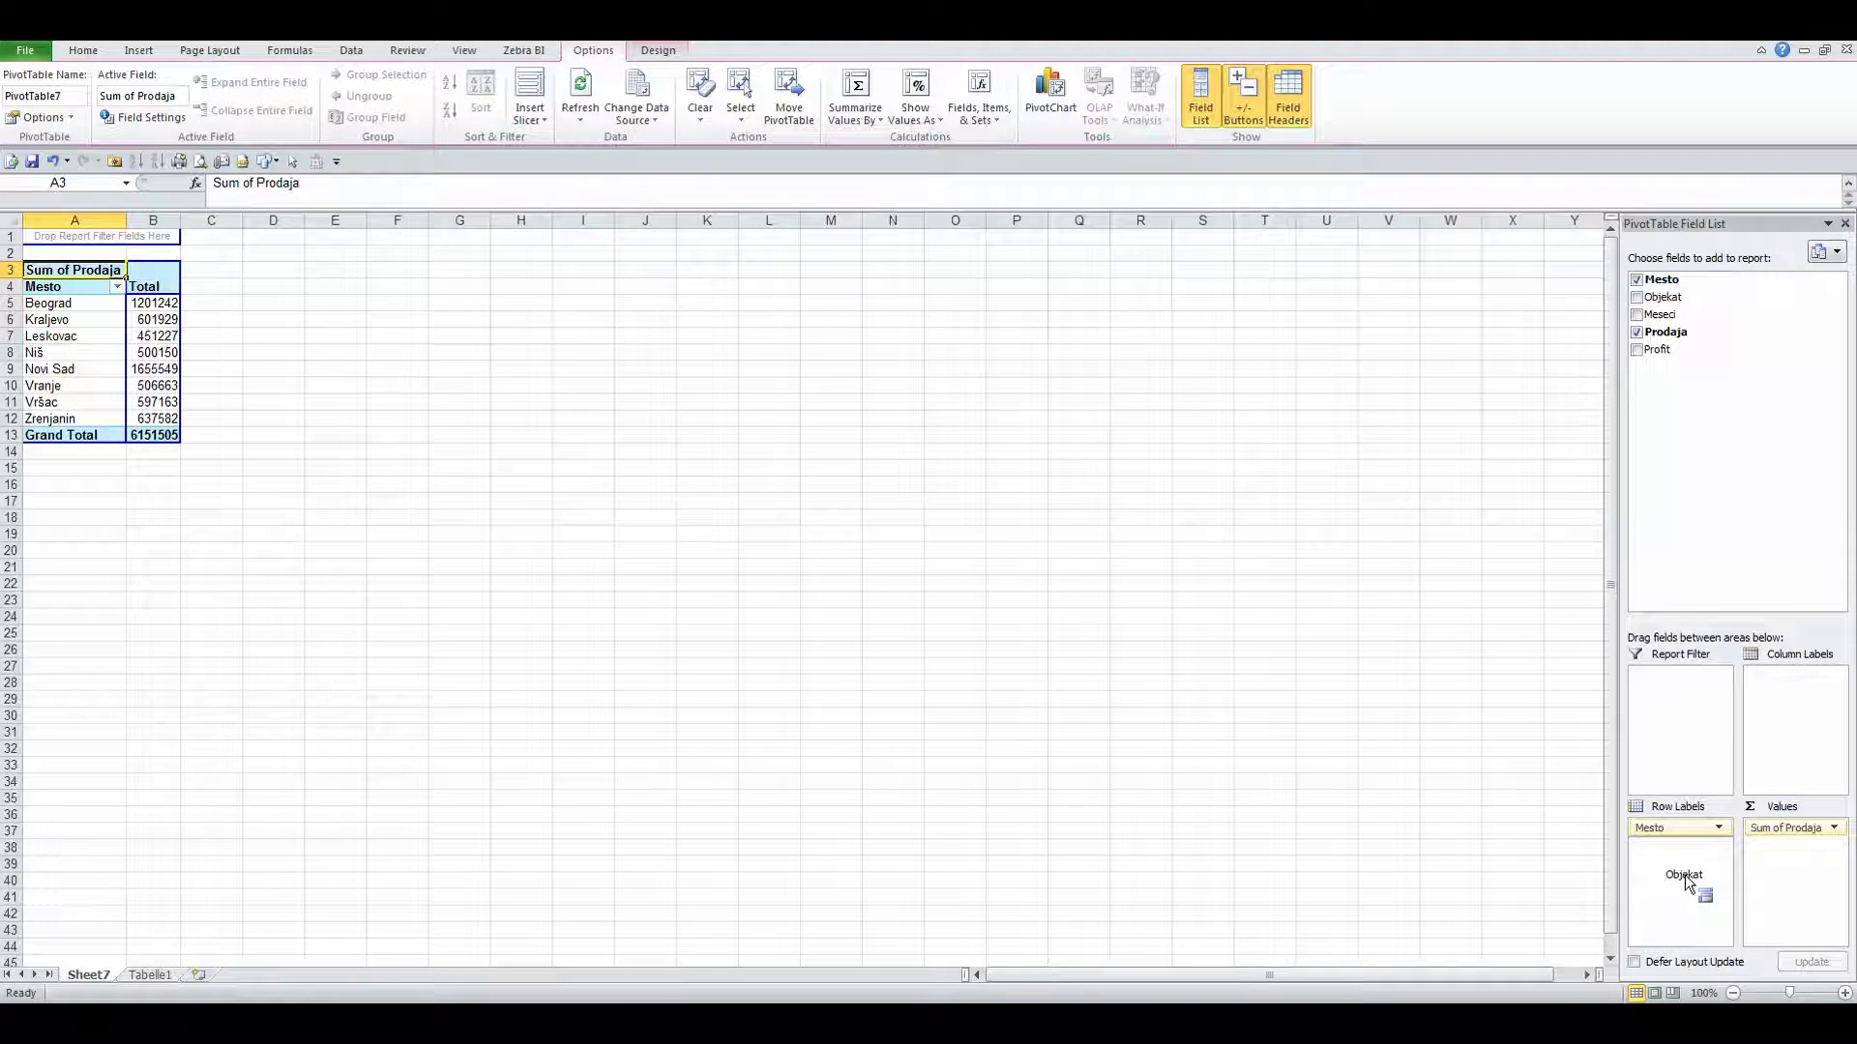
{"action": "left_click_drag", "start_coordinate": [1684, 882], "coordinate": [1686, 878]}
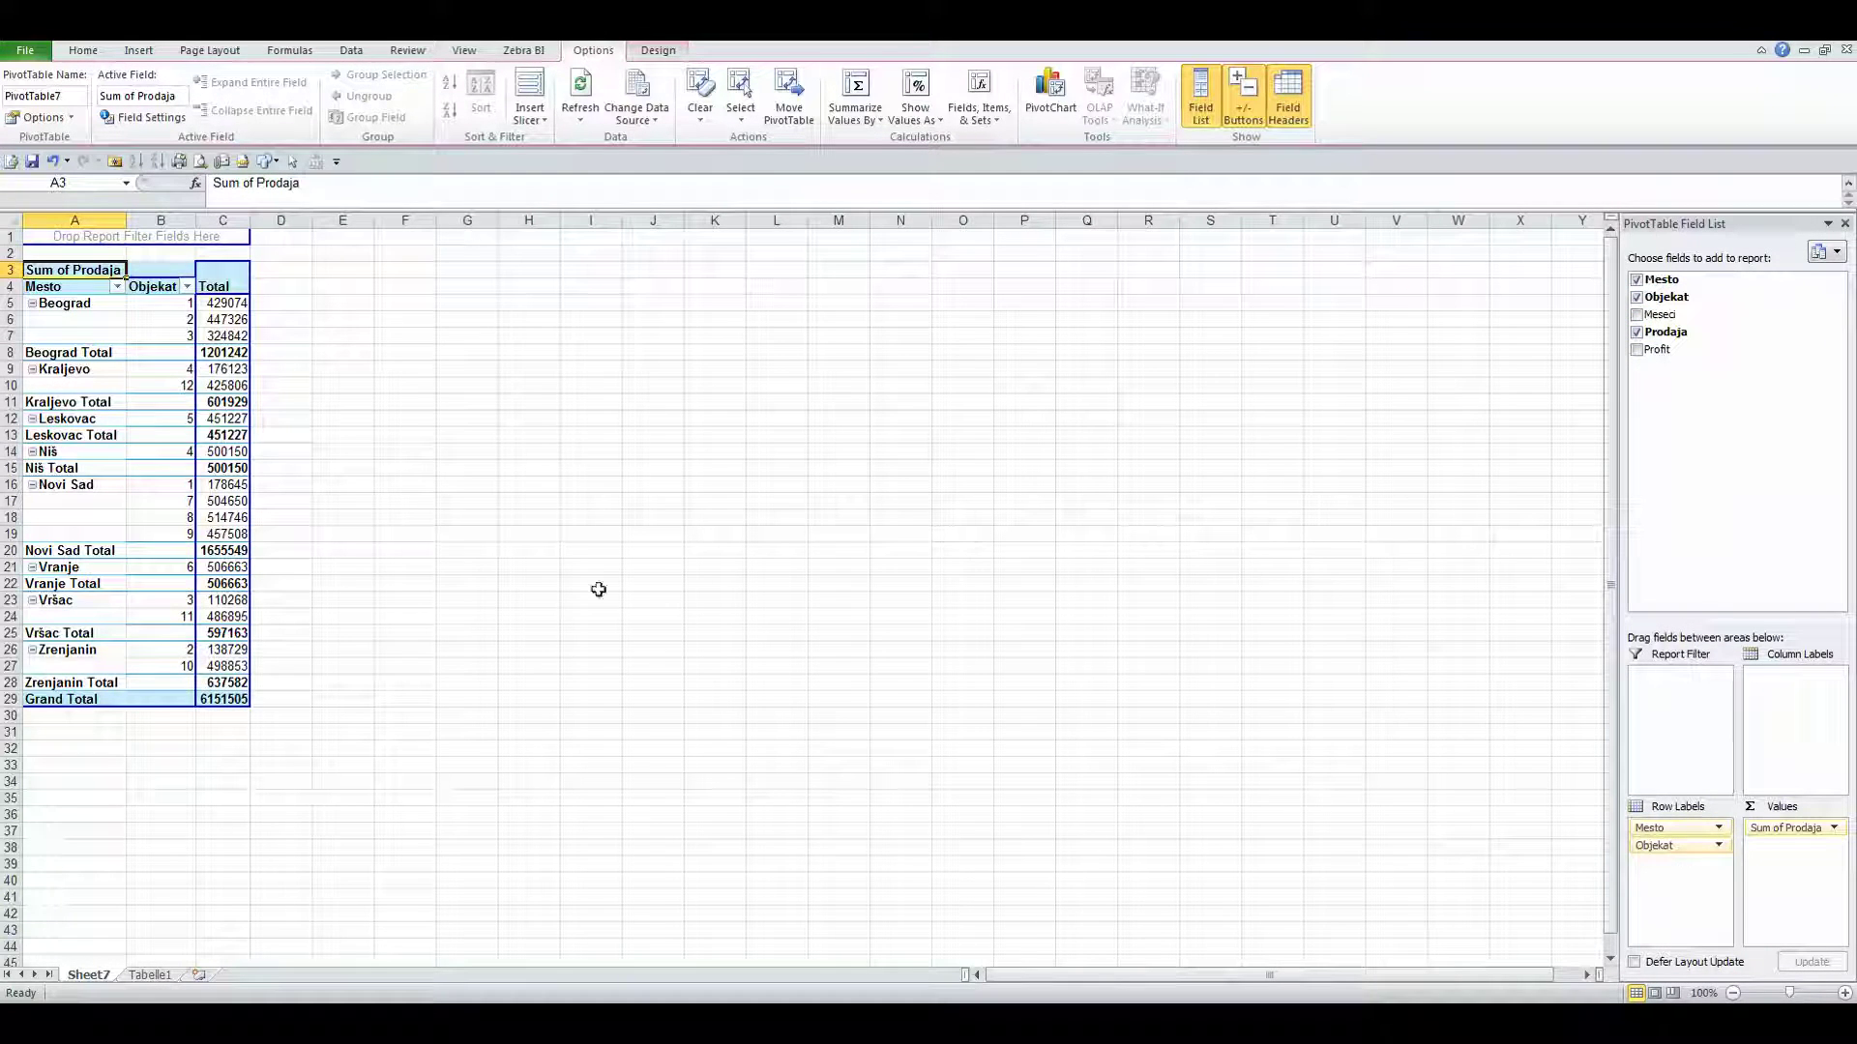
Step: Check the Beograd subtotal and 6151505 grand total, then widen column C to show full numbers
{"action": "scroll", "coordinate": [387, 578], "scroll_direction": "up", "scroll_amount": 1}
{"action": "scroll", "coordinate": [382, 578], "scroll_direction": "up", "scroll_amount": 2}
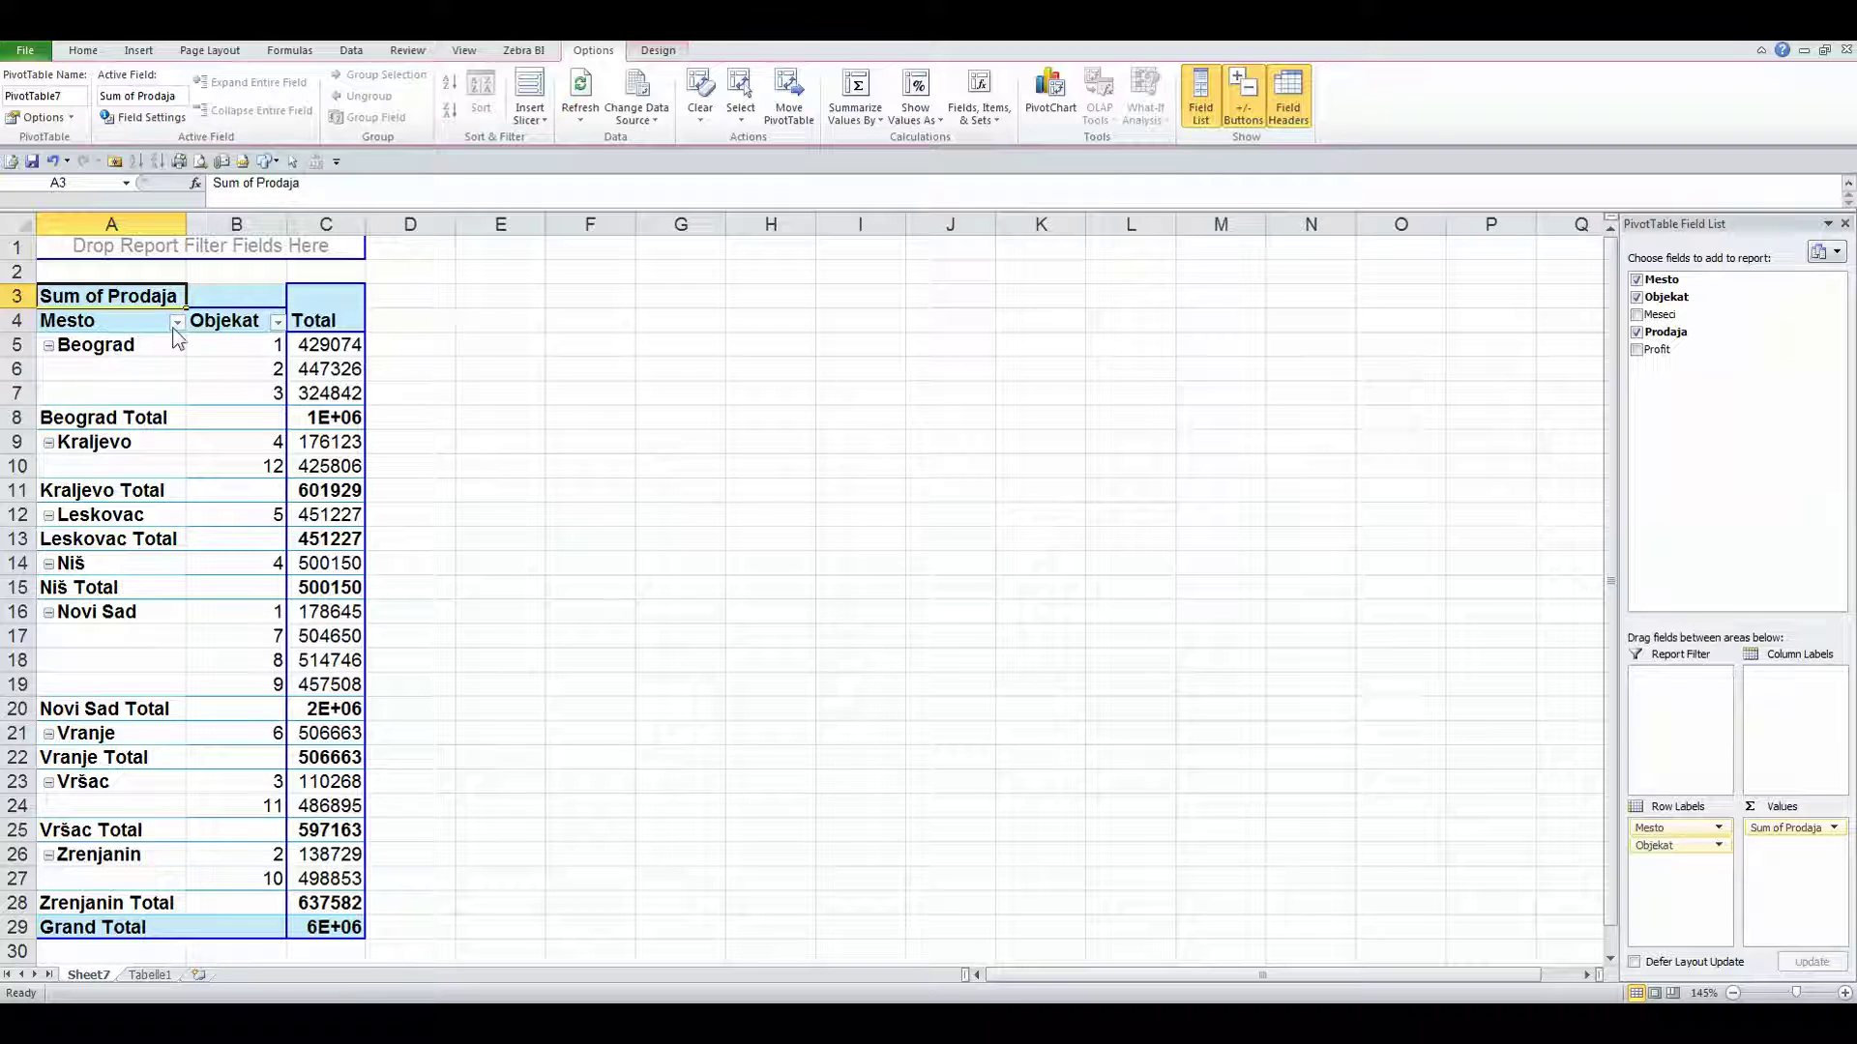
{"action": "left_click", "coordinate": [333, 420]}
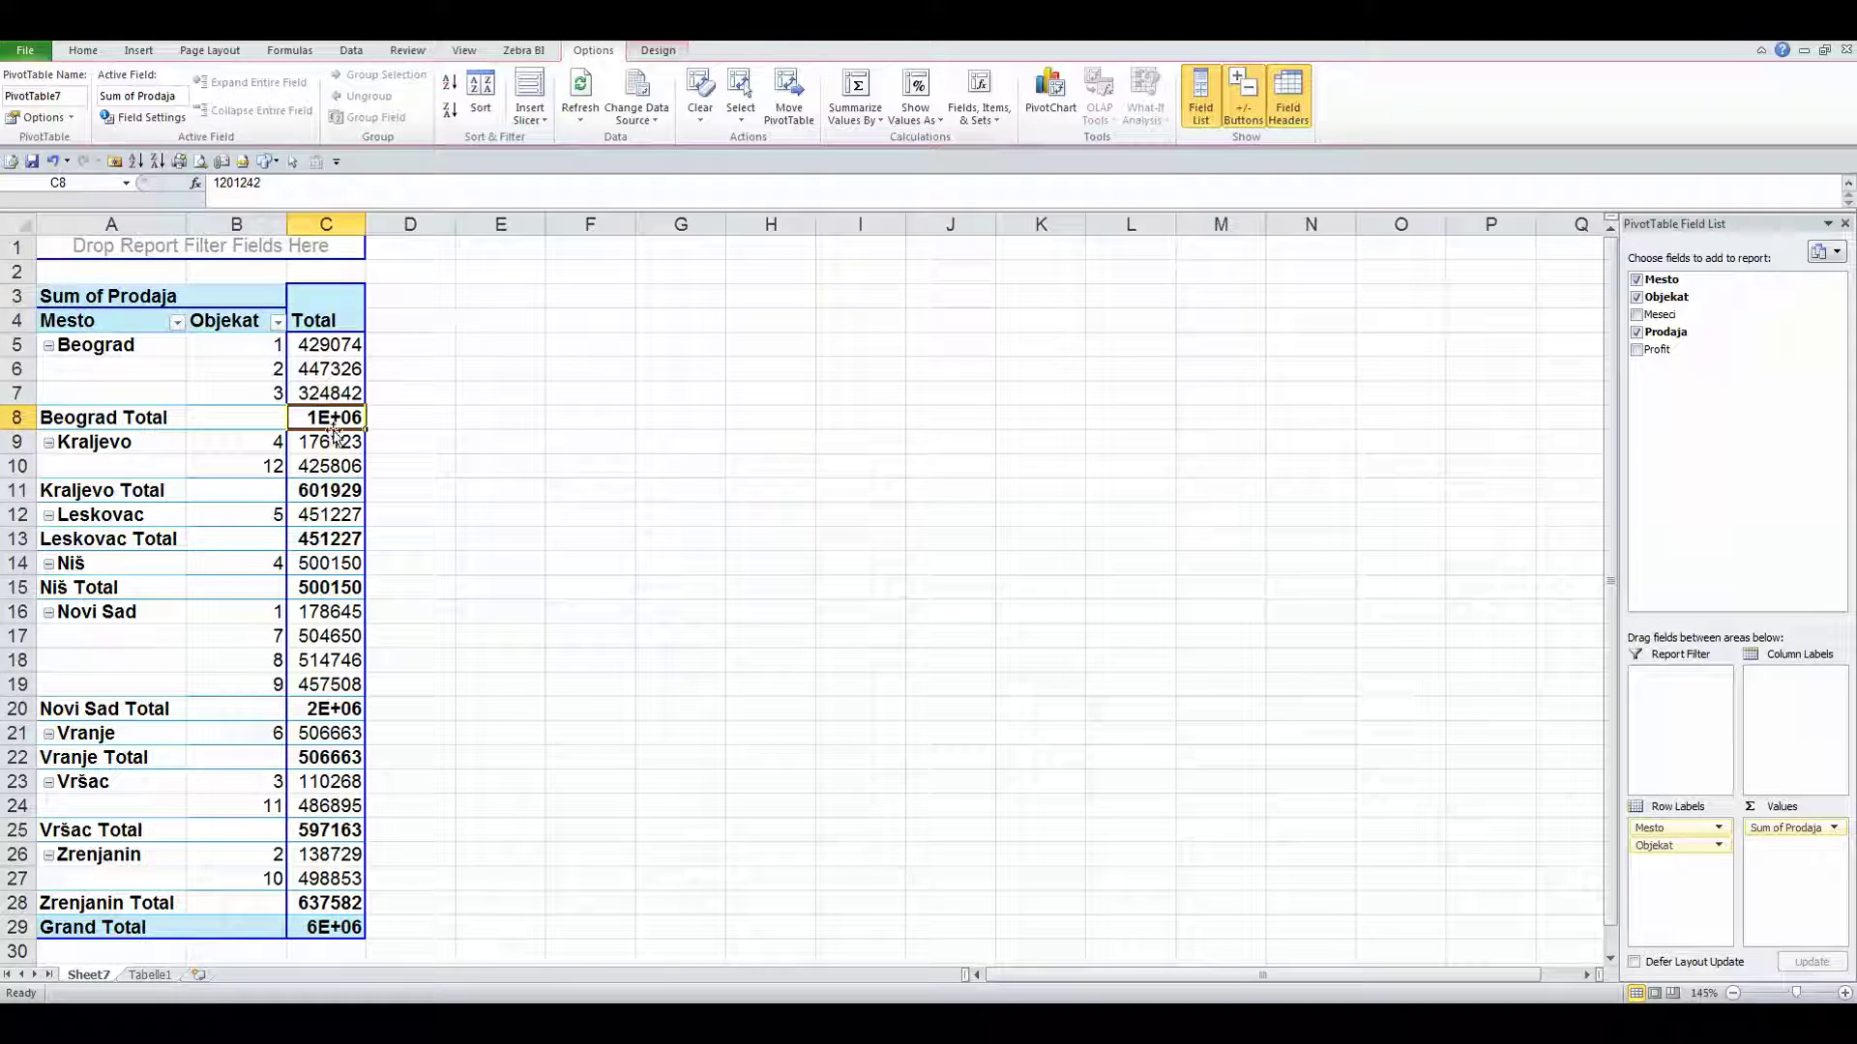
{"action": "left_click", "coordinate": [319, 931]}
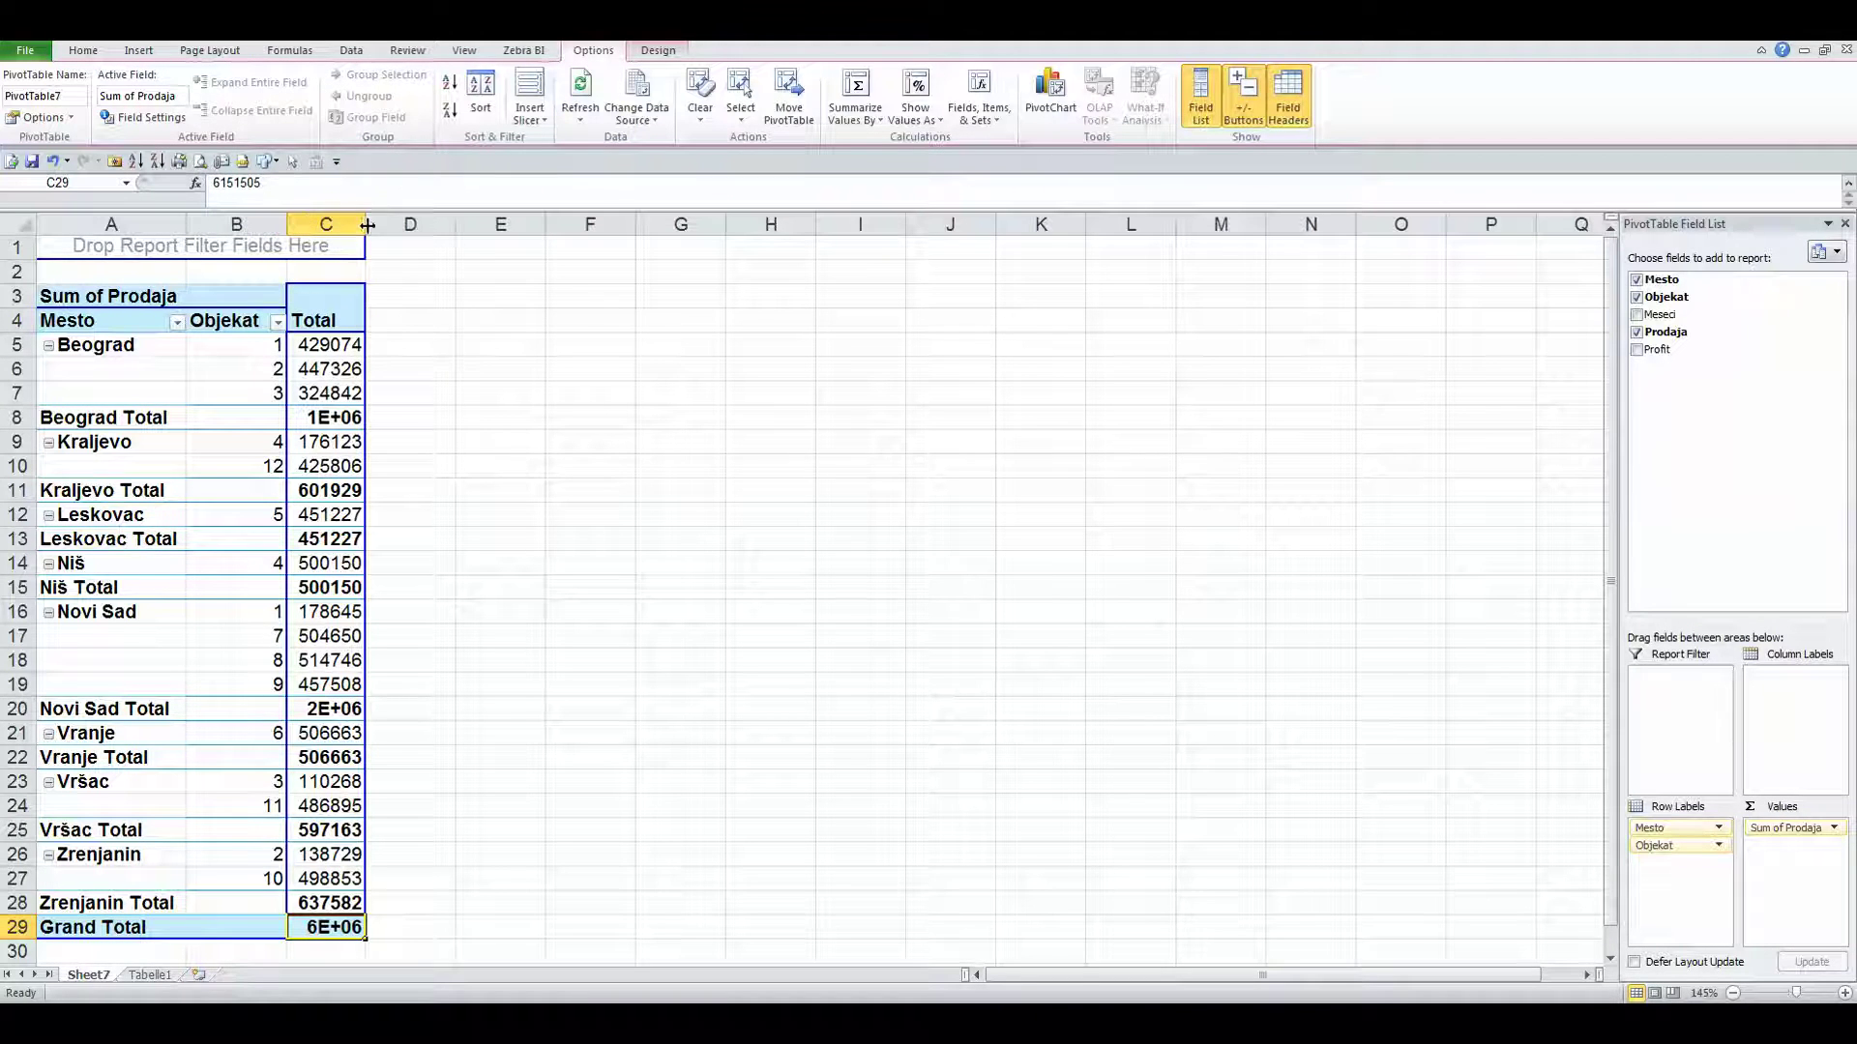
{"action": "left_click_drag", "start_coordinate": [367, 224], "coordinate": [371, 231]}
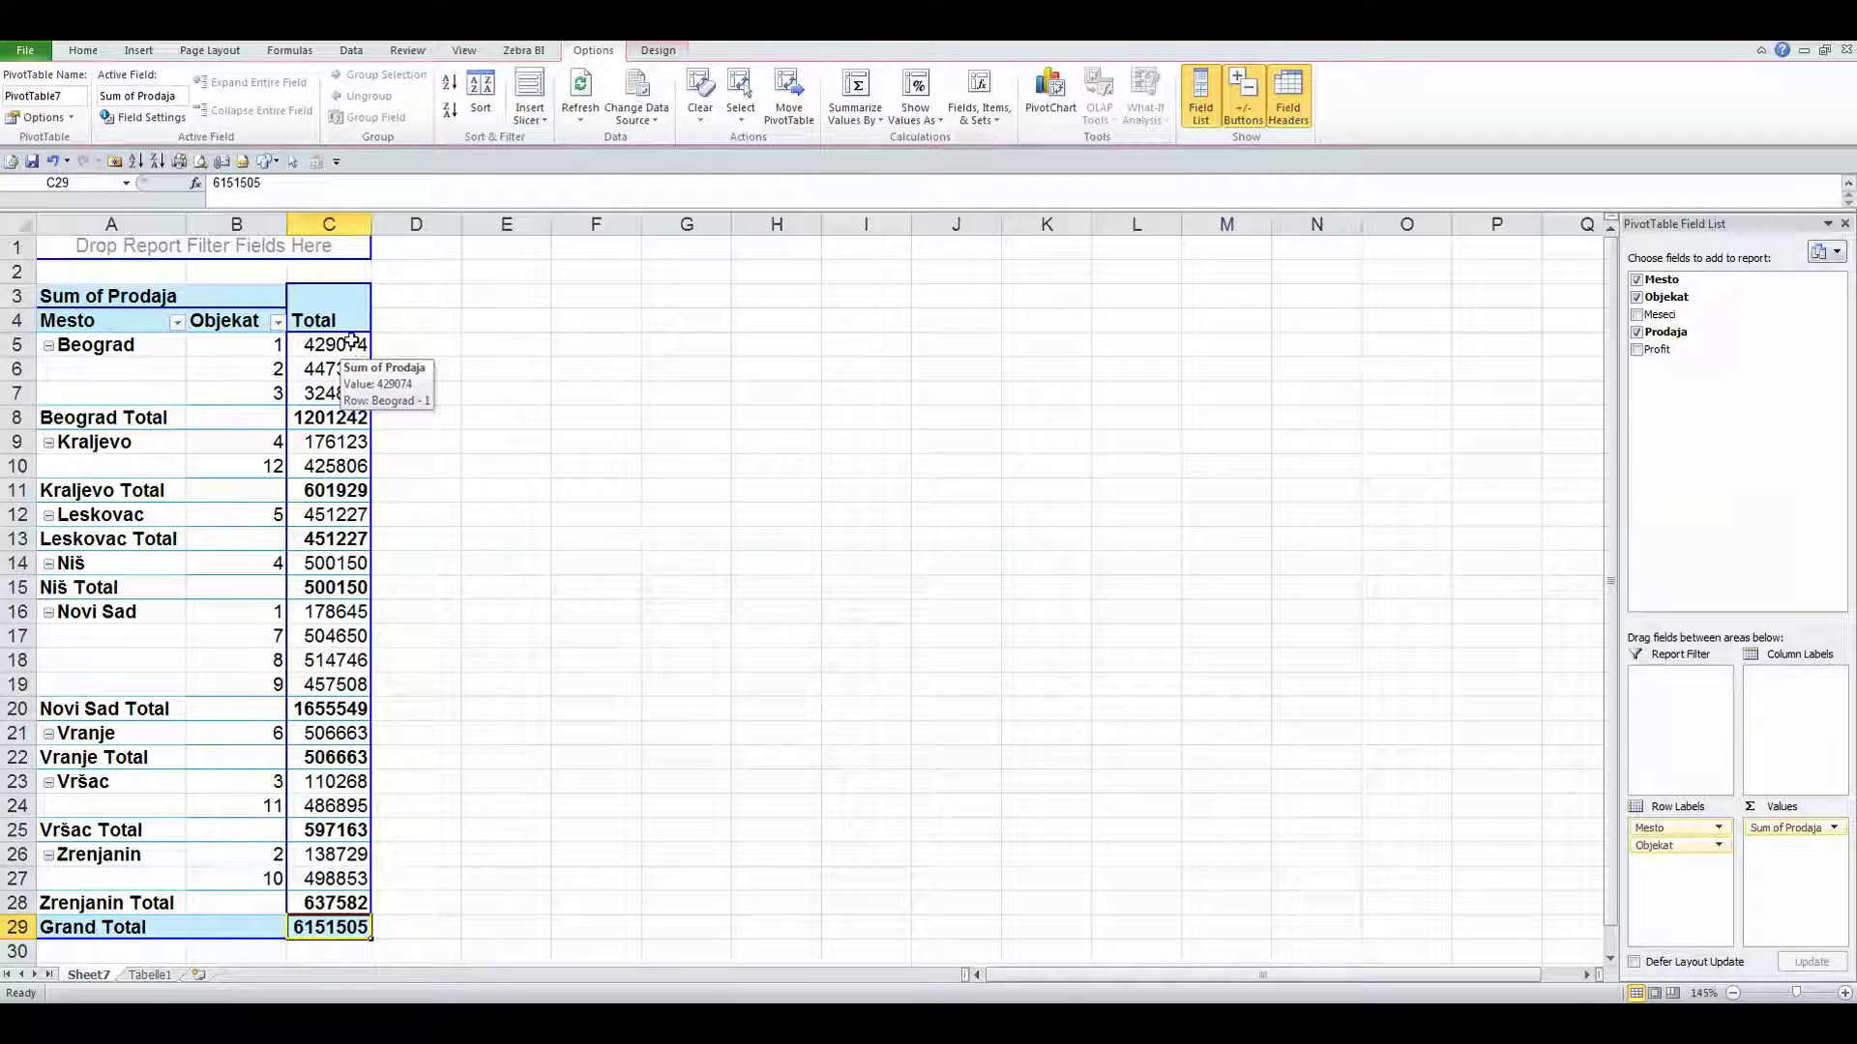
{"action": "left_click", "coordinate": [351, 346]}
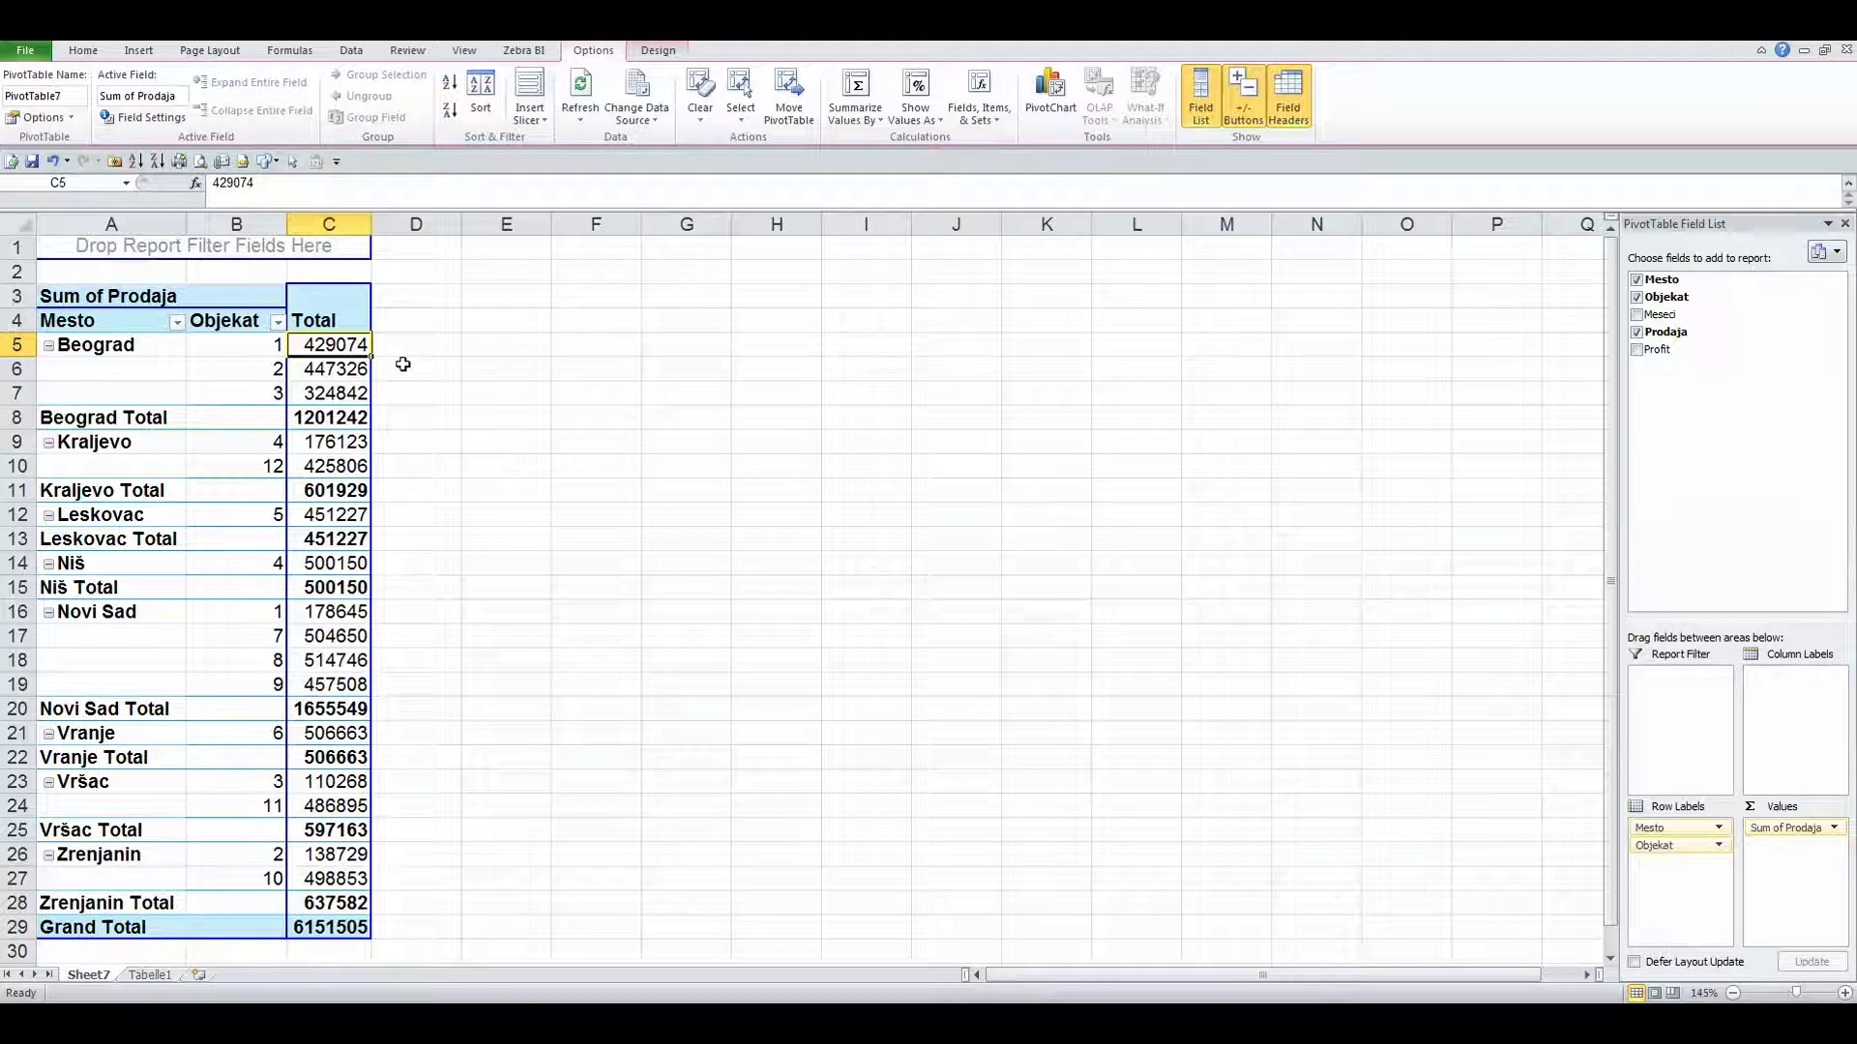
{"action": "mouse_move", "coordinate": [1666, 333]}
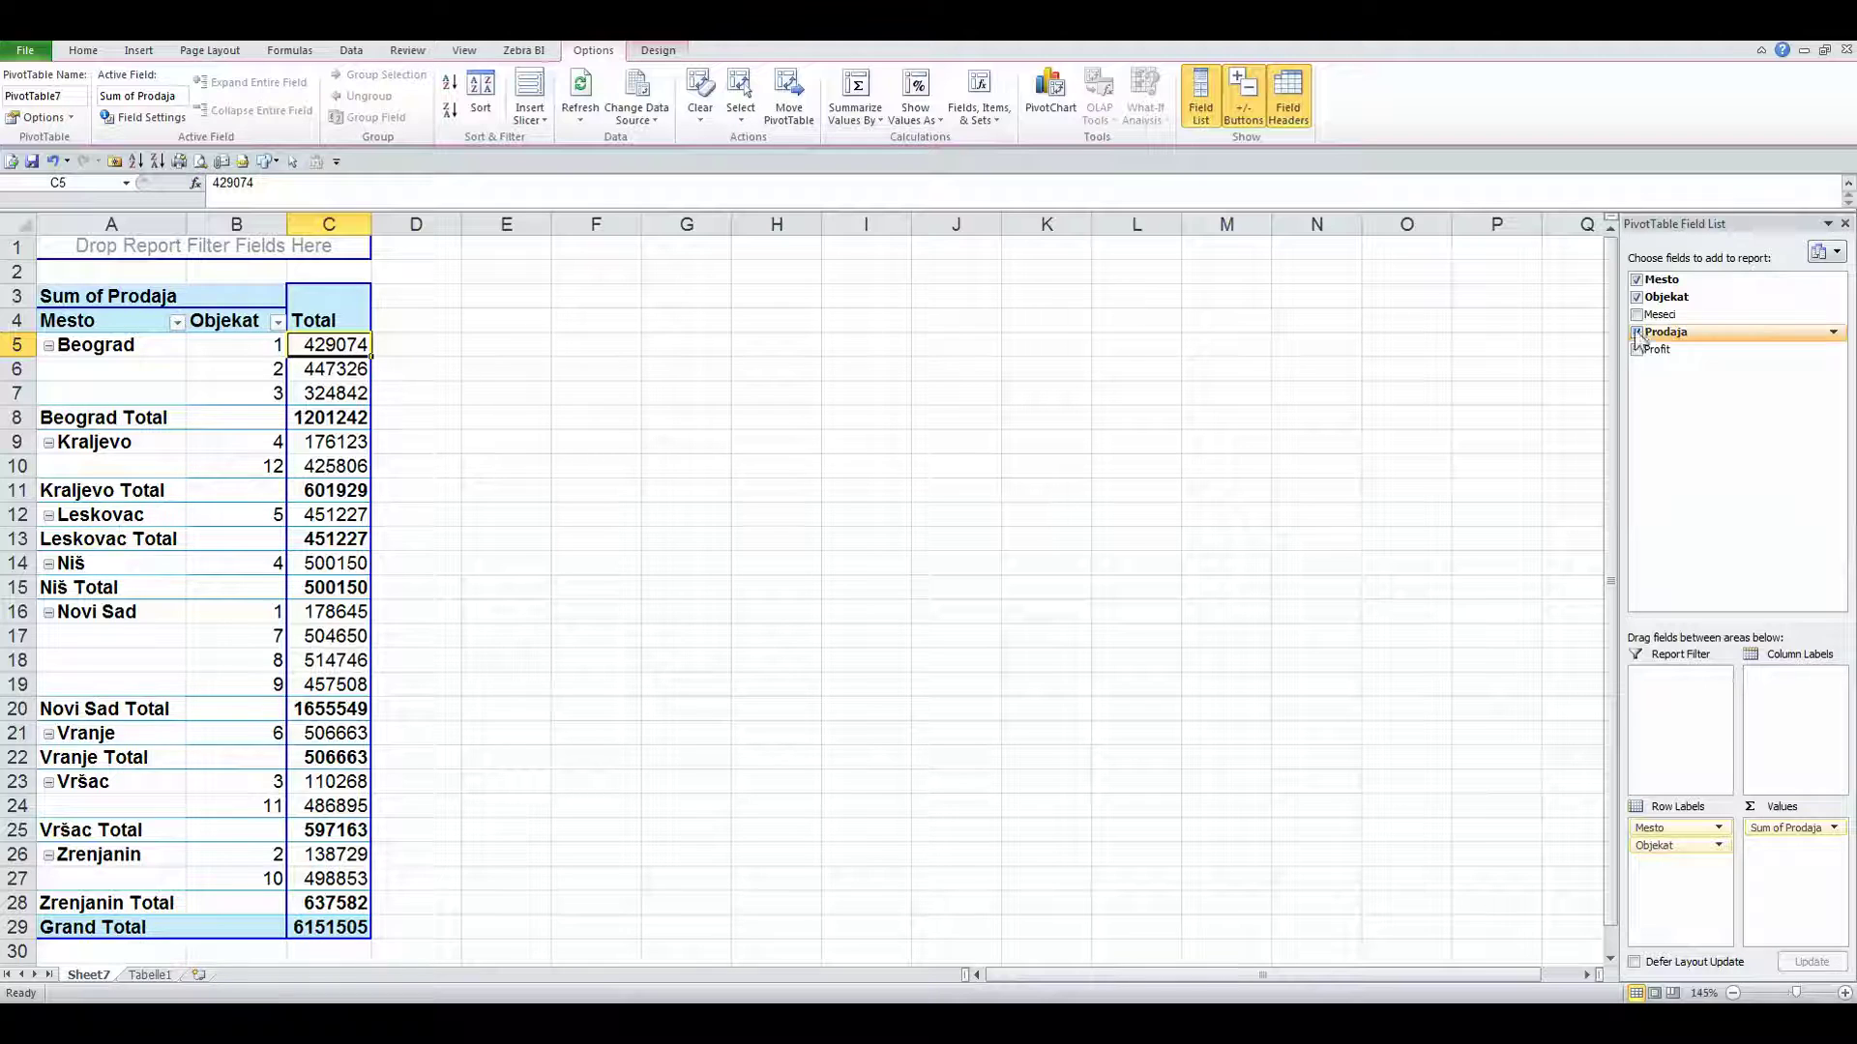
Step: Drag Prodaja into Values again and review the new Sum of Prodaja2 column's sums
{"action": "left_click", "coordinate": [1682, 335]}
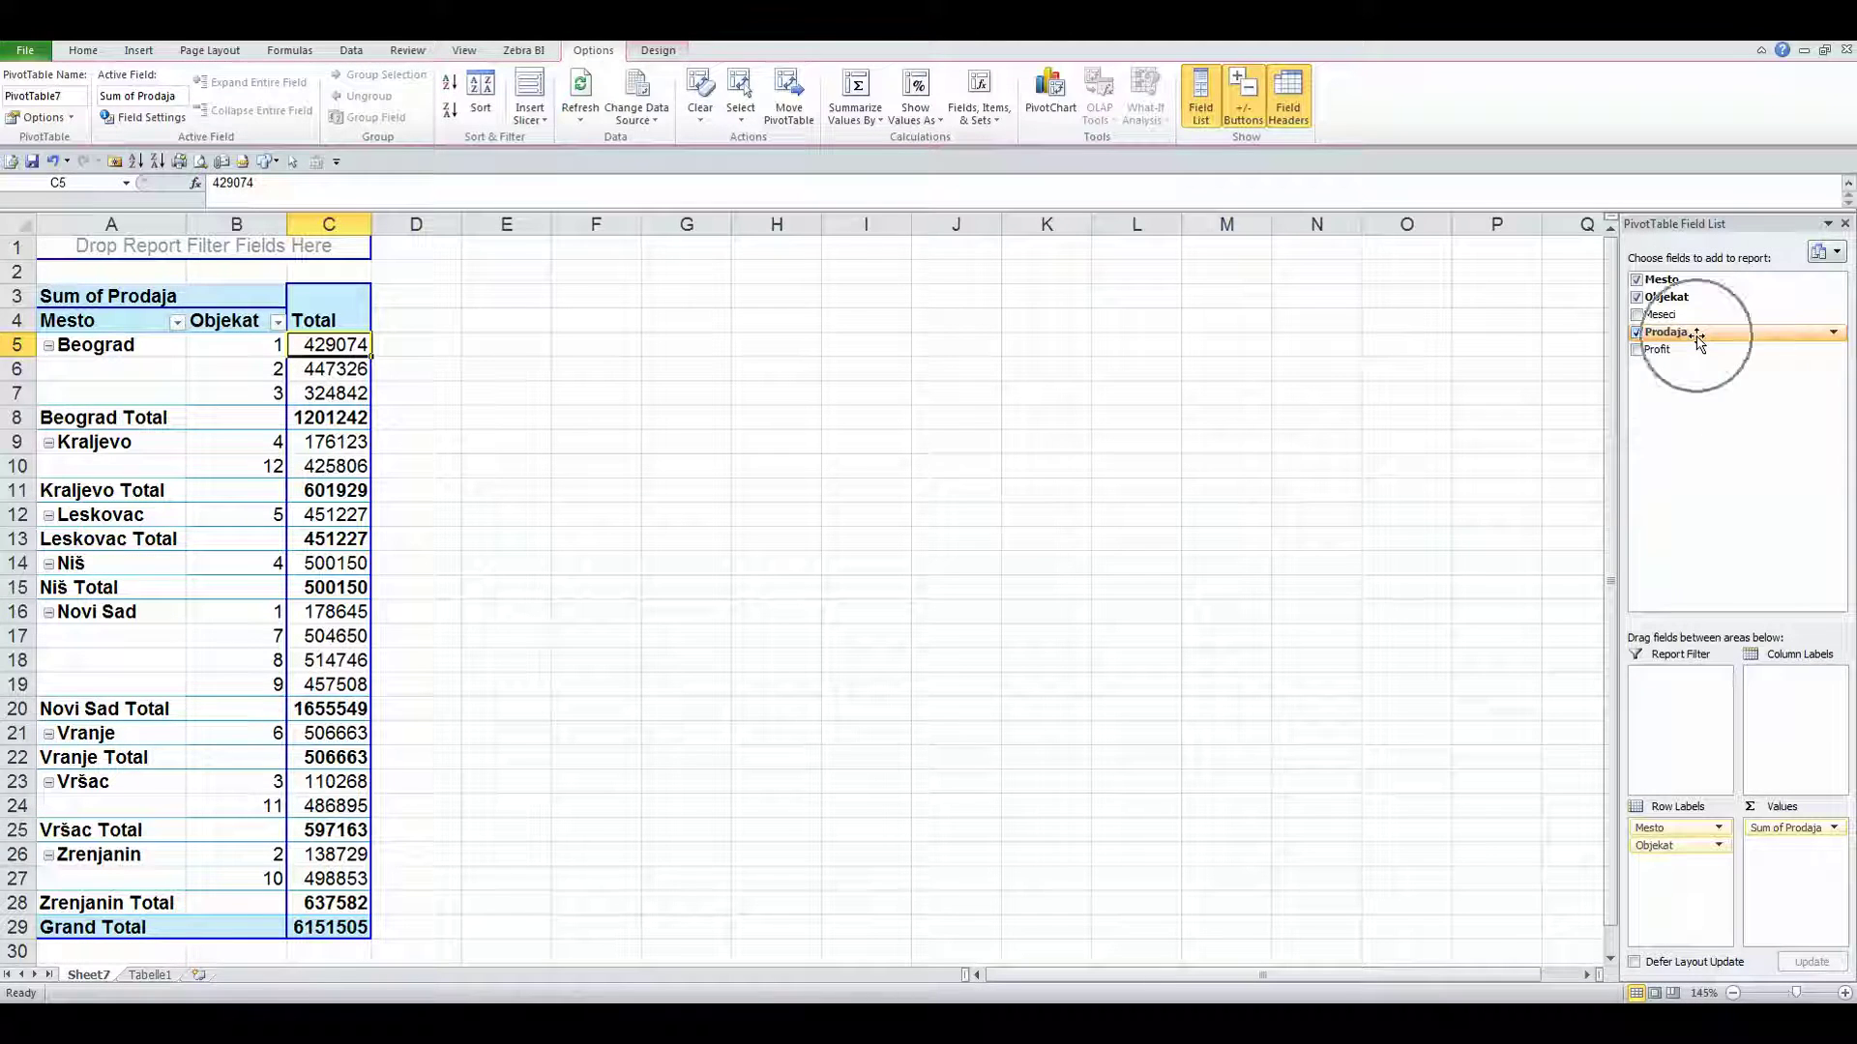
{"action": "left_click_drag", "start_coordinate": [1698, 339], "coordinate": [1787, 864]}
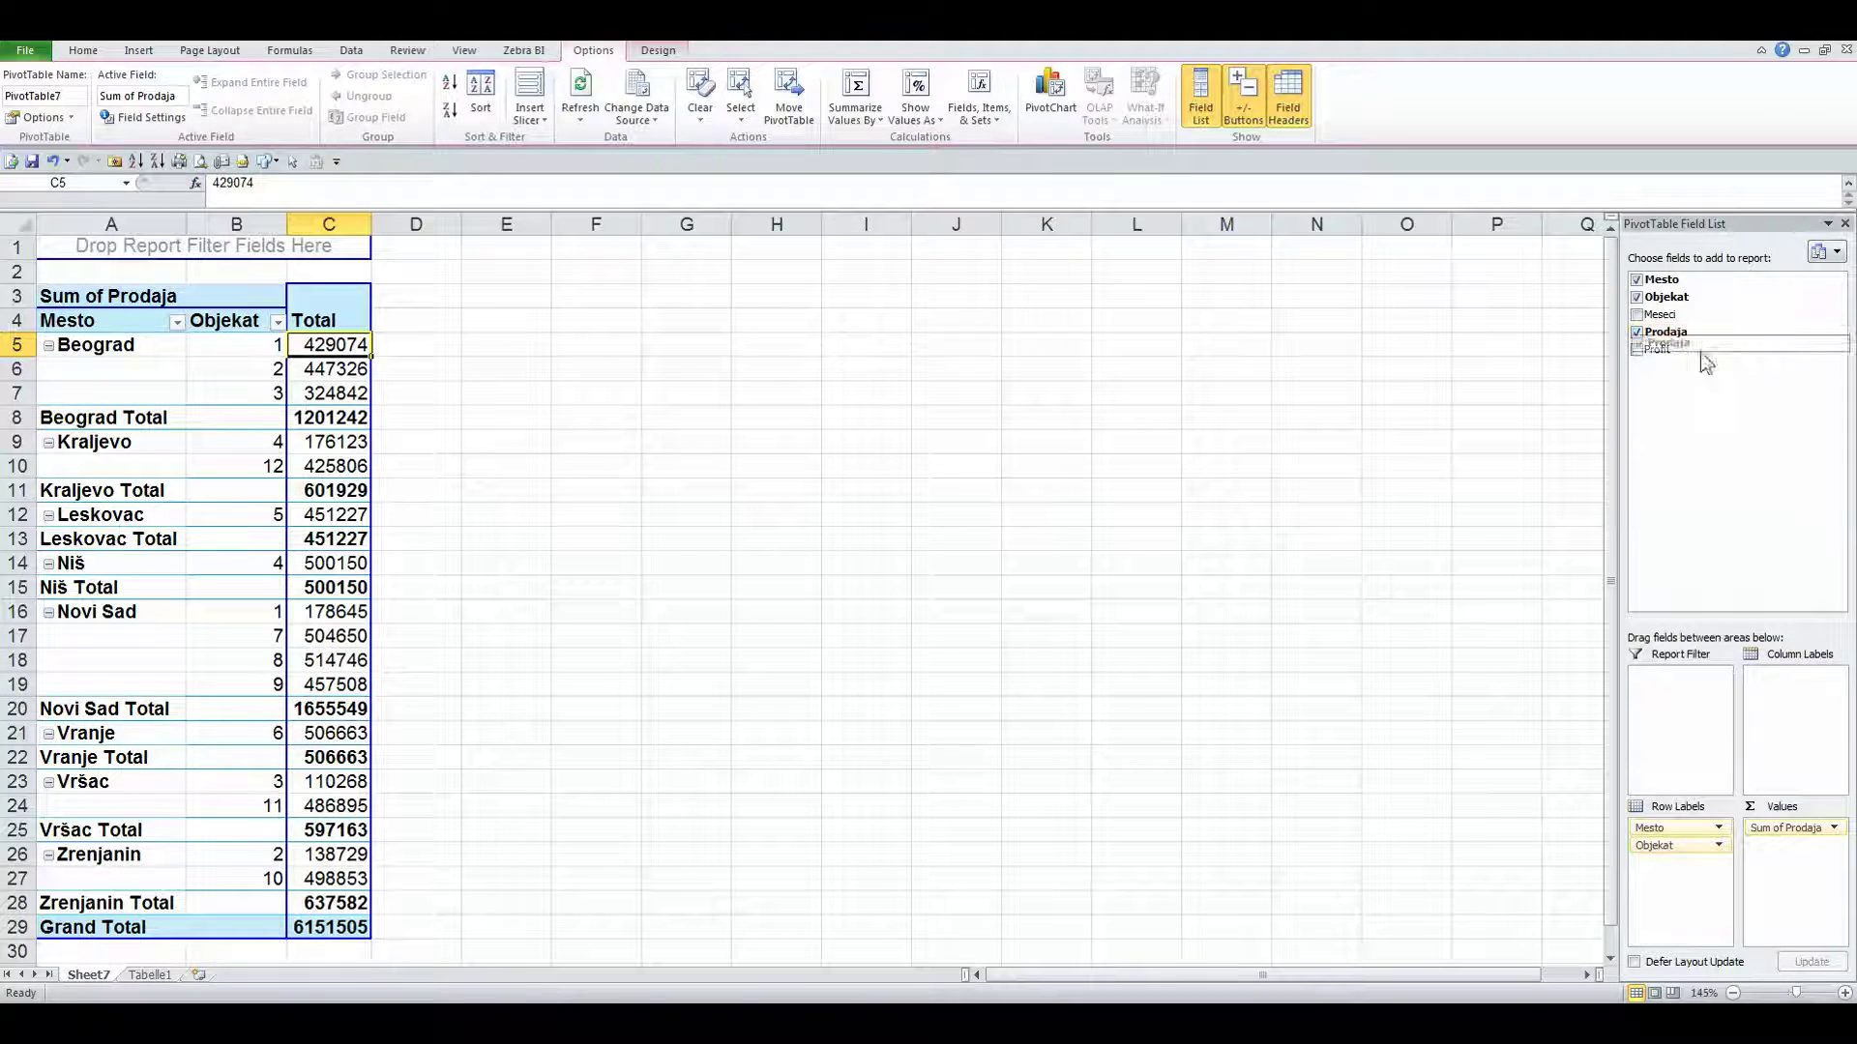
{"action": "left_click_drag", "start_coordinate": [1787, 864], "coordinate": [1734, 612]}
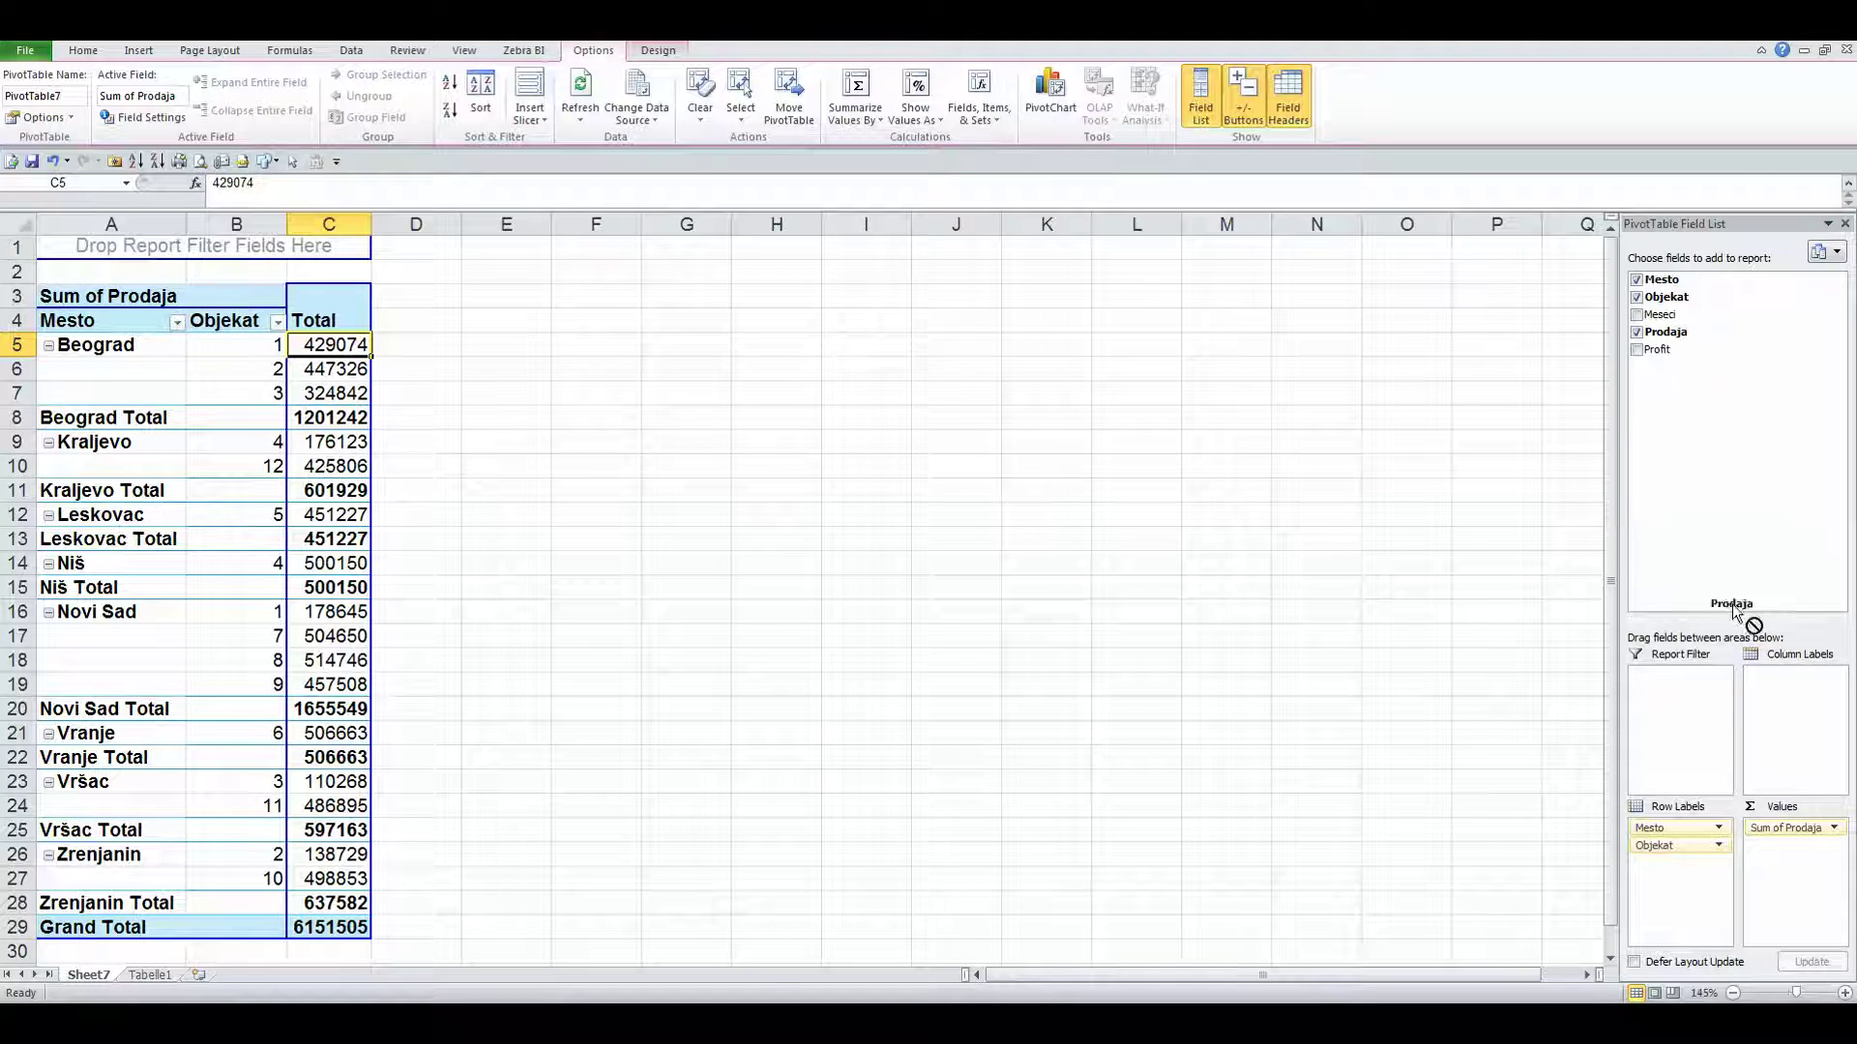
{"action": "left_click_drag", "start_coordinate": [1734, 612], "coordinate": [1789, 861]}
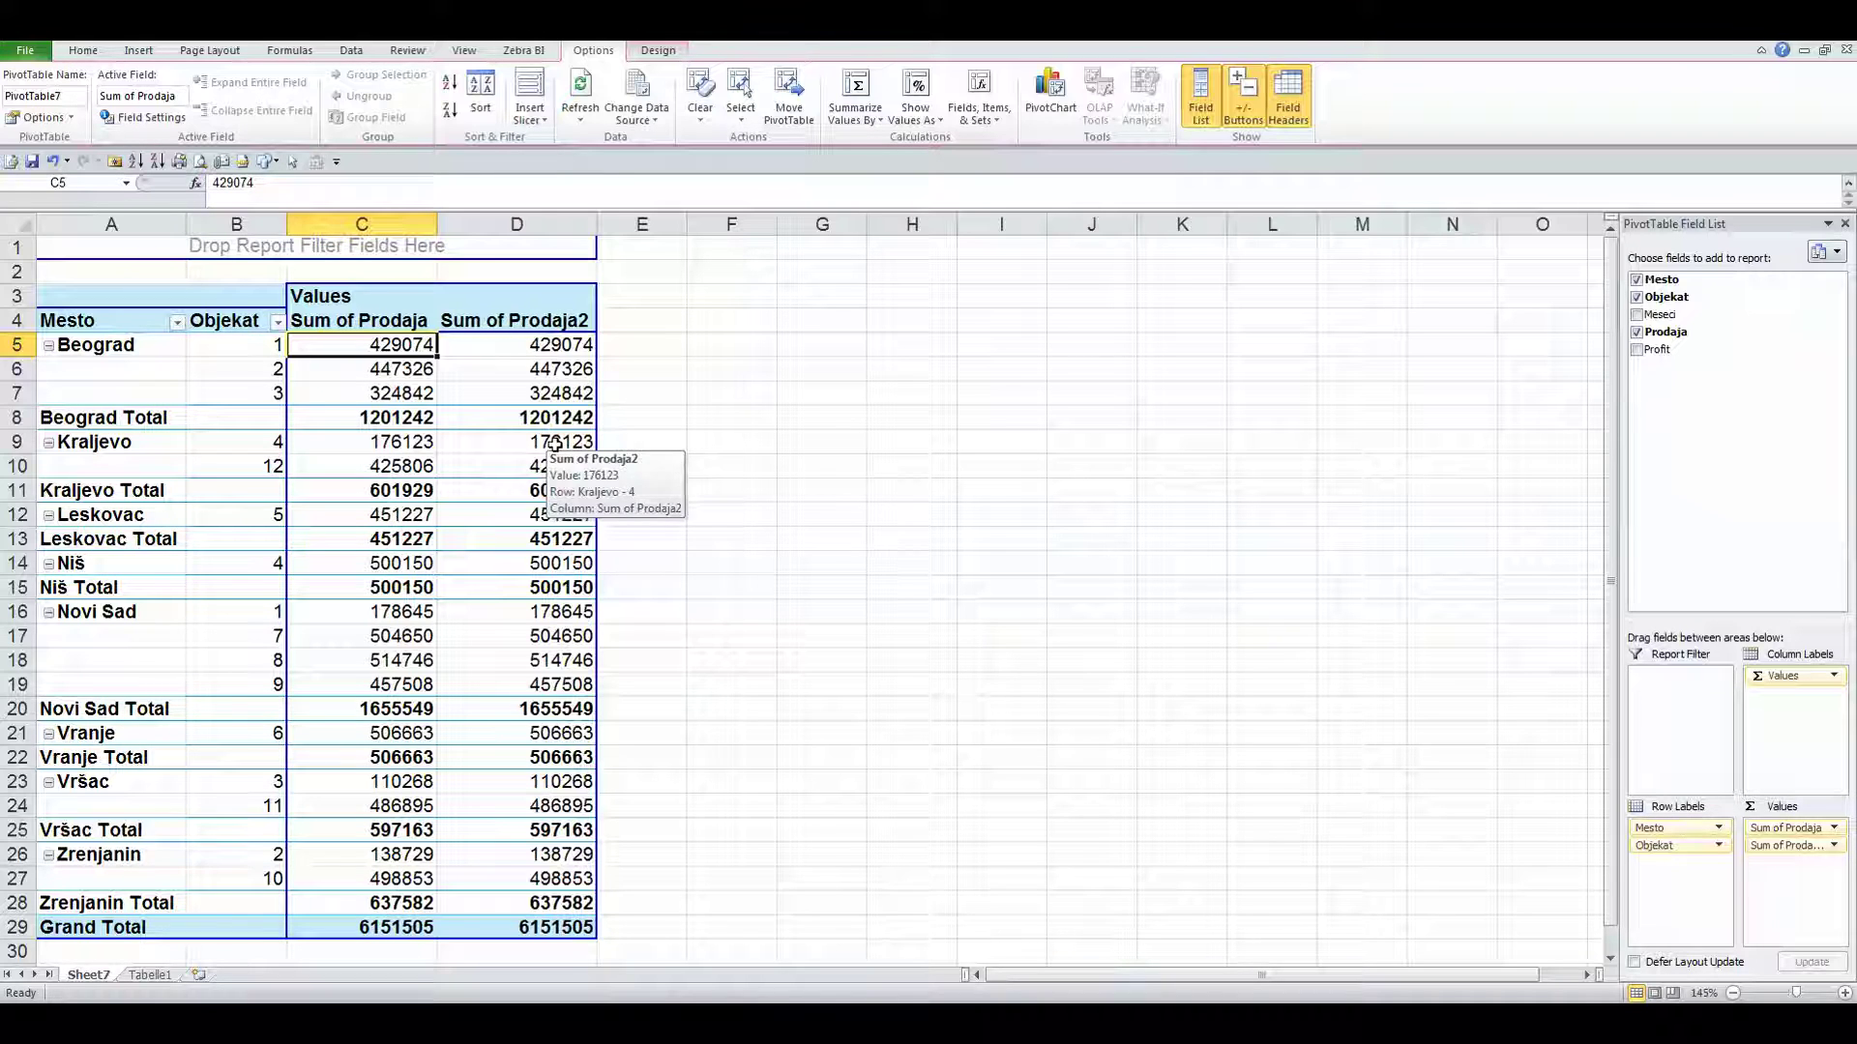
{"action": "left_click", "coordinate": [562, 394]}
{"action": "left_click", "coordinate": [560, 466]}
{"action": "left_click", "coordinate": [559, 518]}
{"action": "left_click", "coordinate": [558, 544]}
{"action": "left_click", "coordinate": [559, 452]}
{"action": "right_click", "coordinate": [559, 452]}
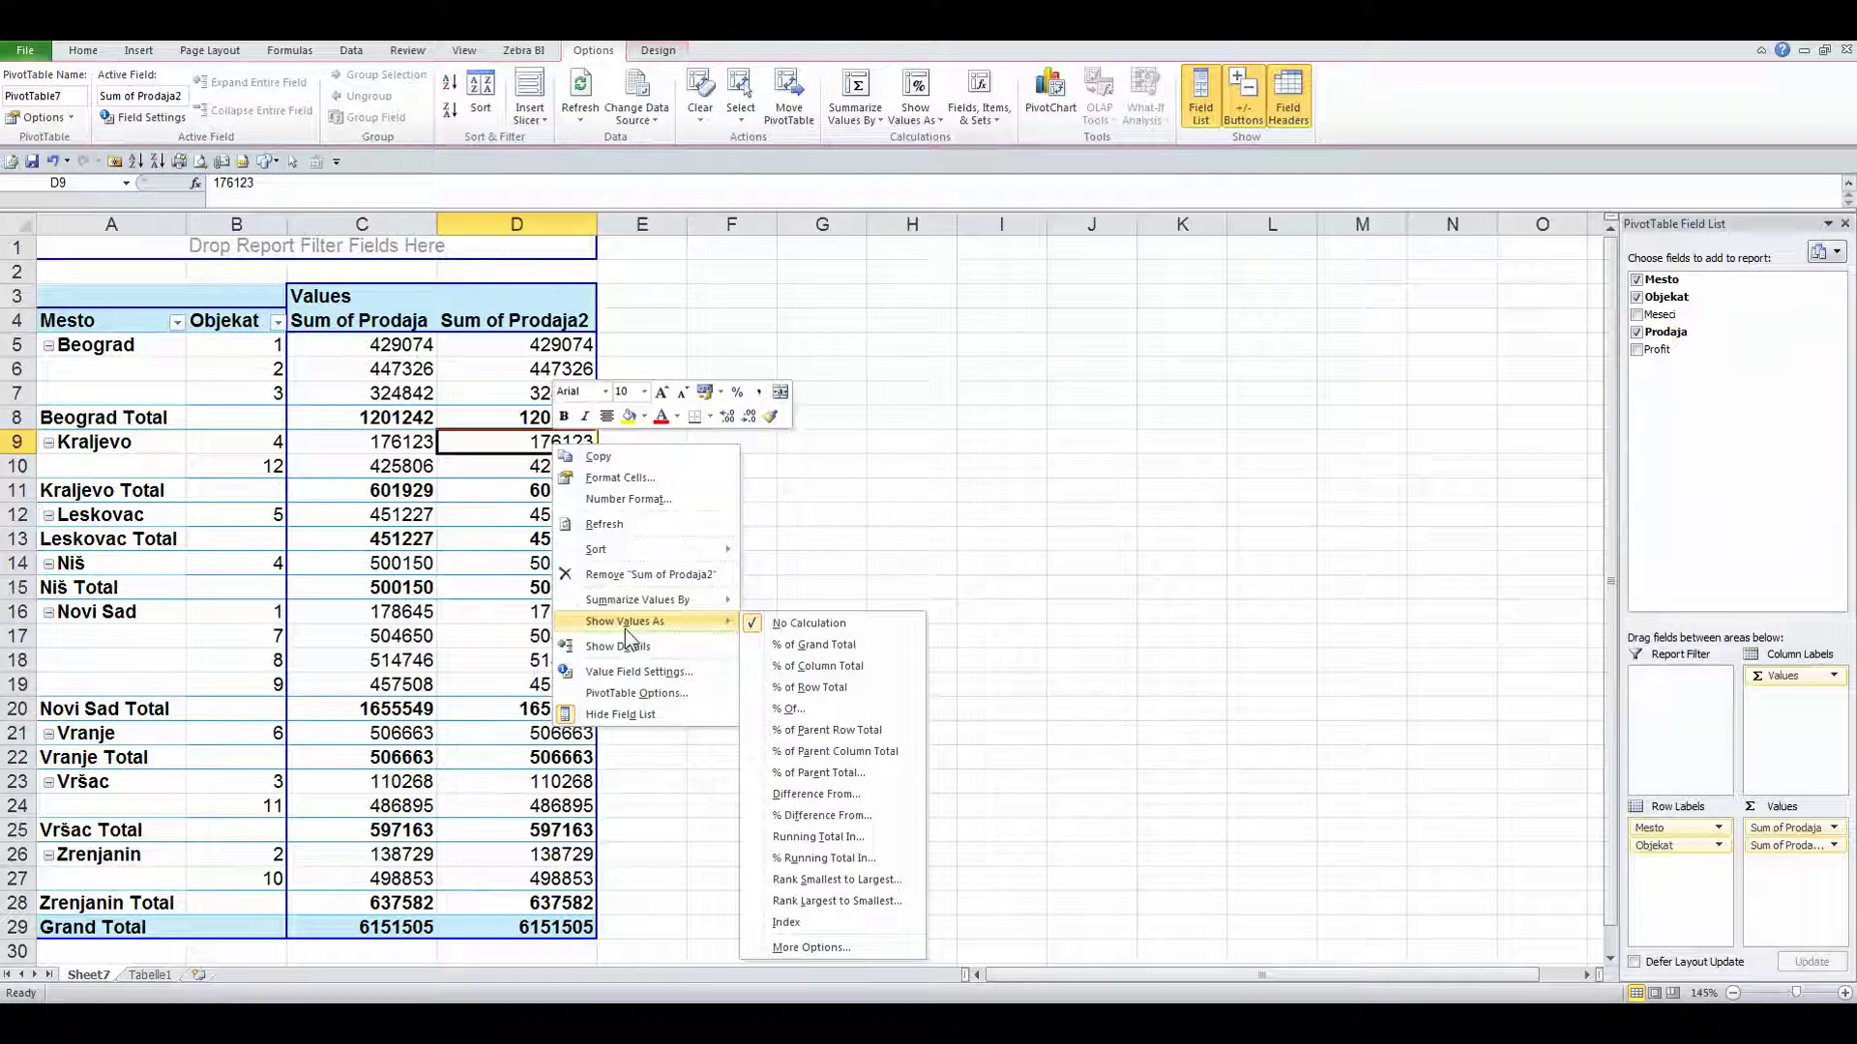
Step: Show Sum of Prodaja2 values as % of Column Total, giving a Grand Total of 100,00%
{"action": "left_click", "coordinate": [531, 442]}
{"action": "right_click", "coordinate": [531, 442]}
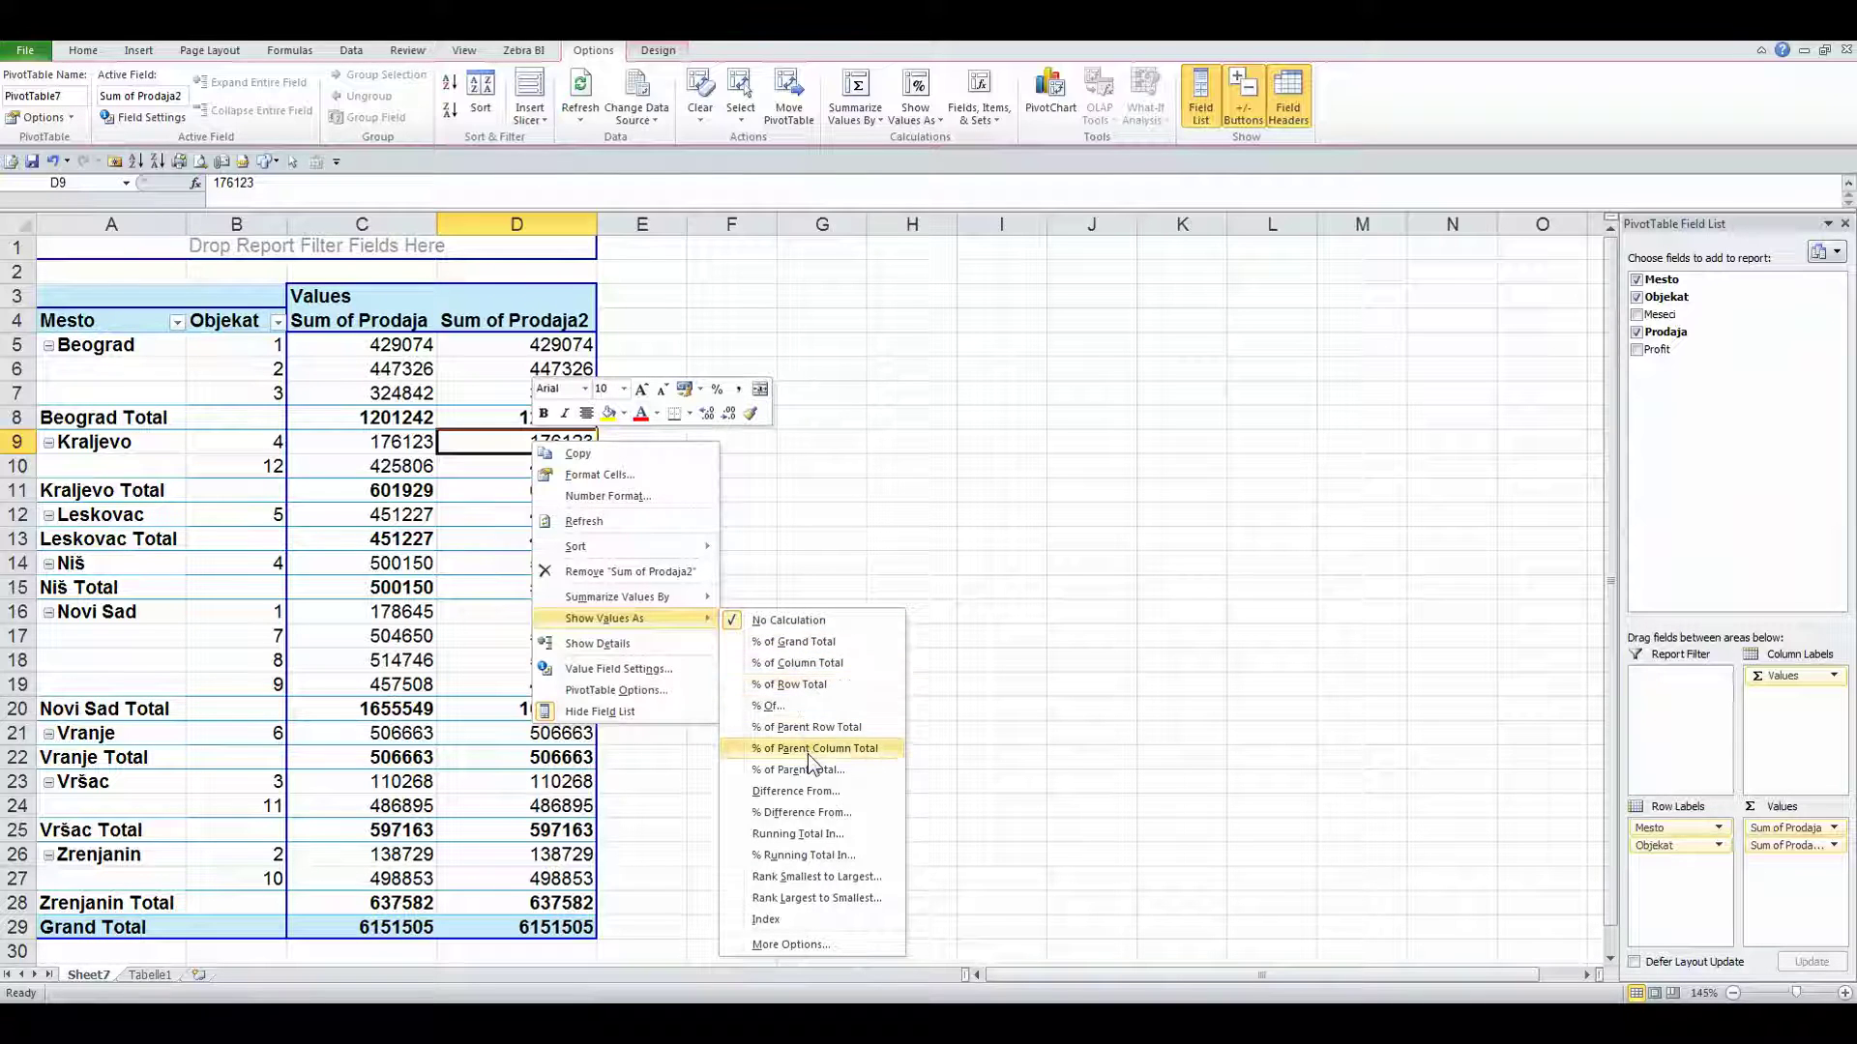
{"action": "mouse_move", "coordinate": [606, 618]}
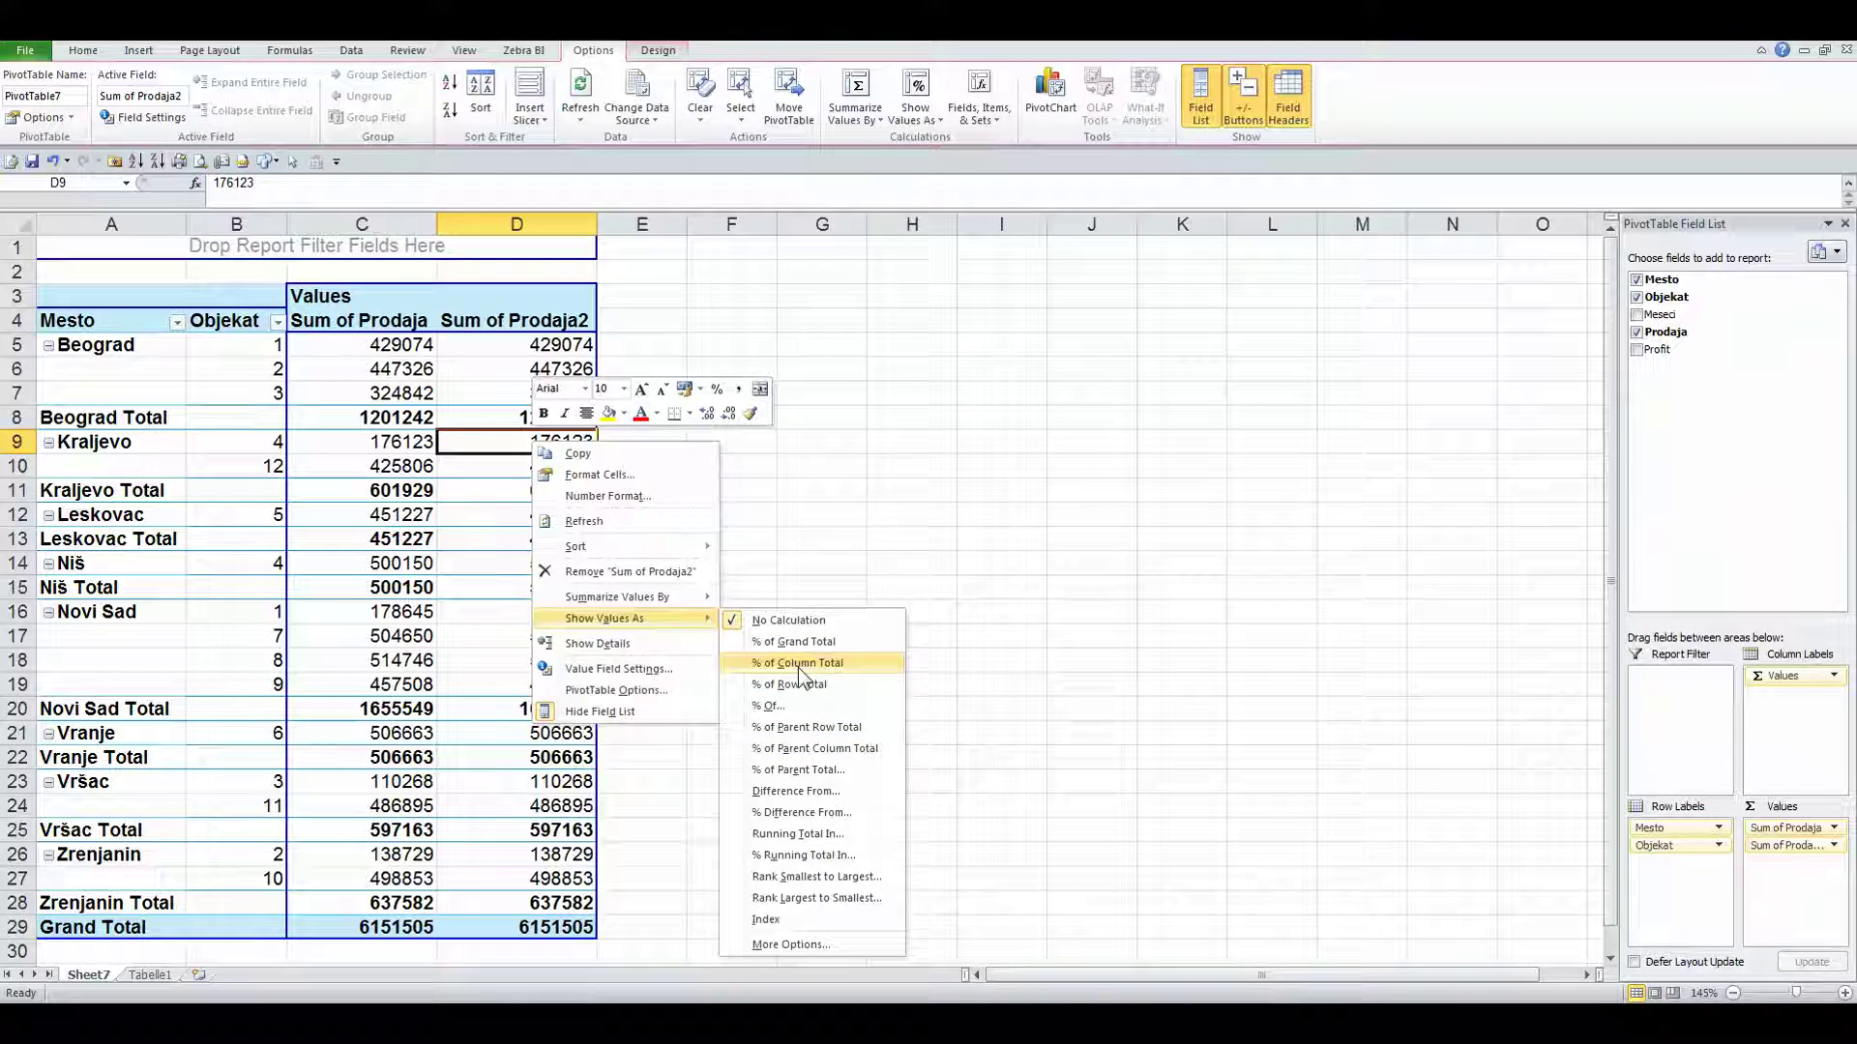
{"action": "key", "text": "Escape"}
{"action": "left_click", "coordinate": [849, 663]}
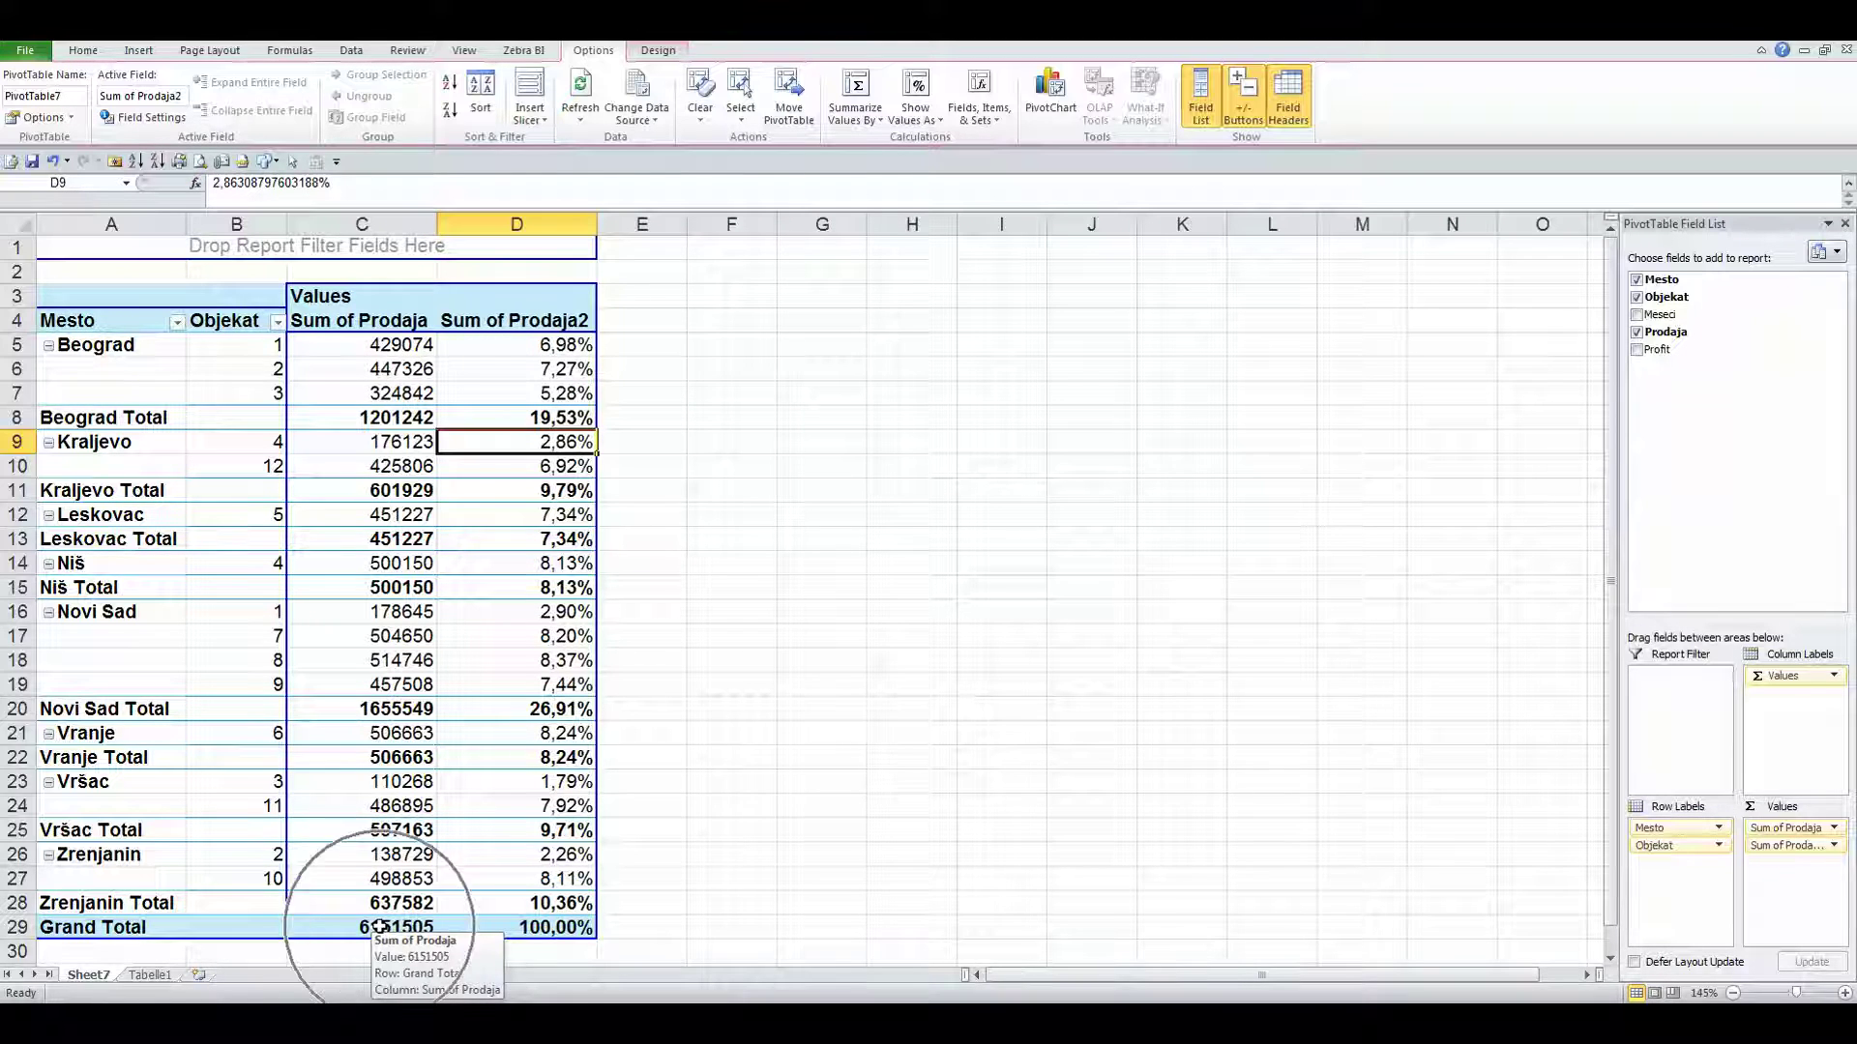
{"action": "left_click", "coordinate": [383, 448]}
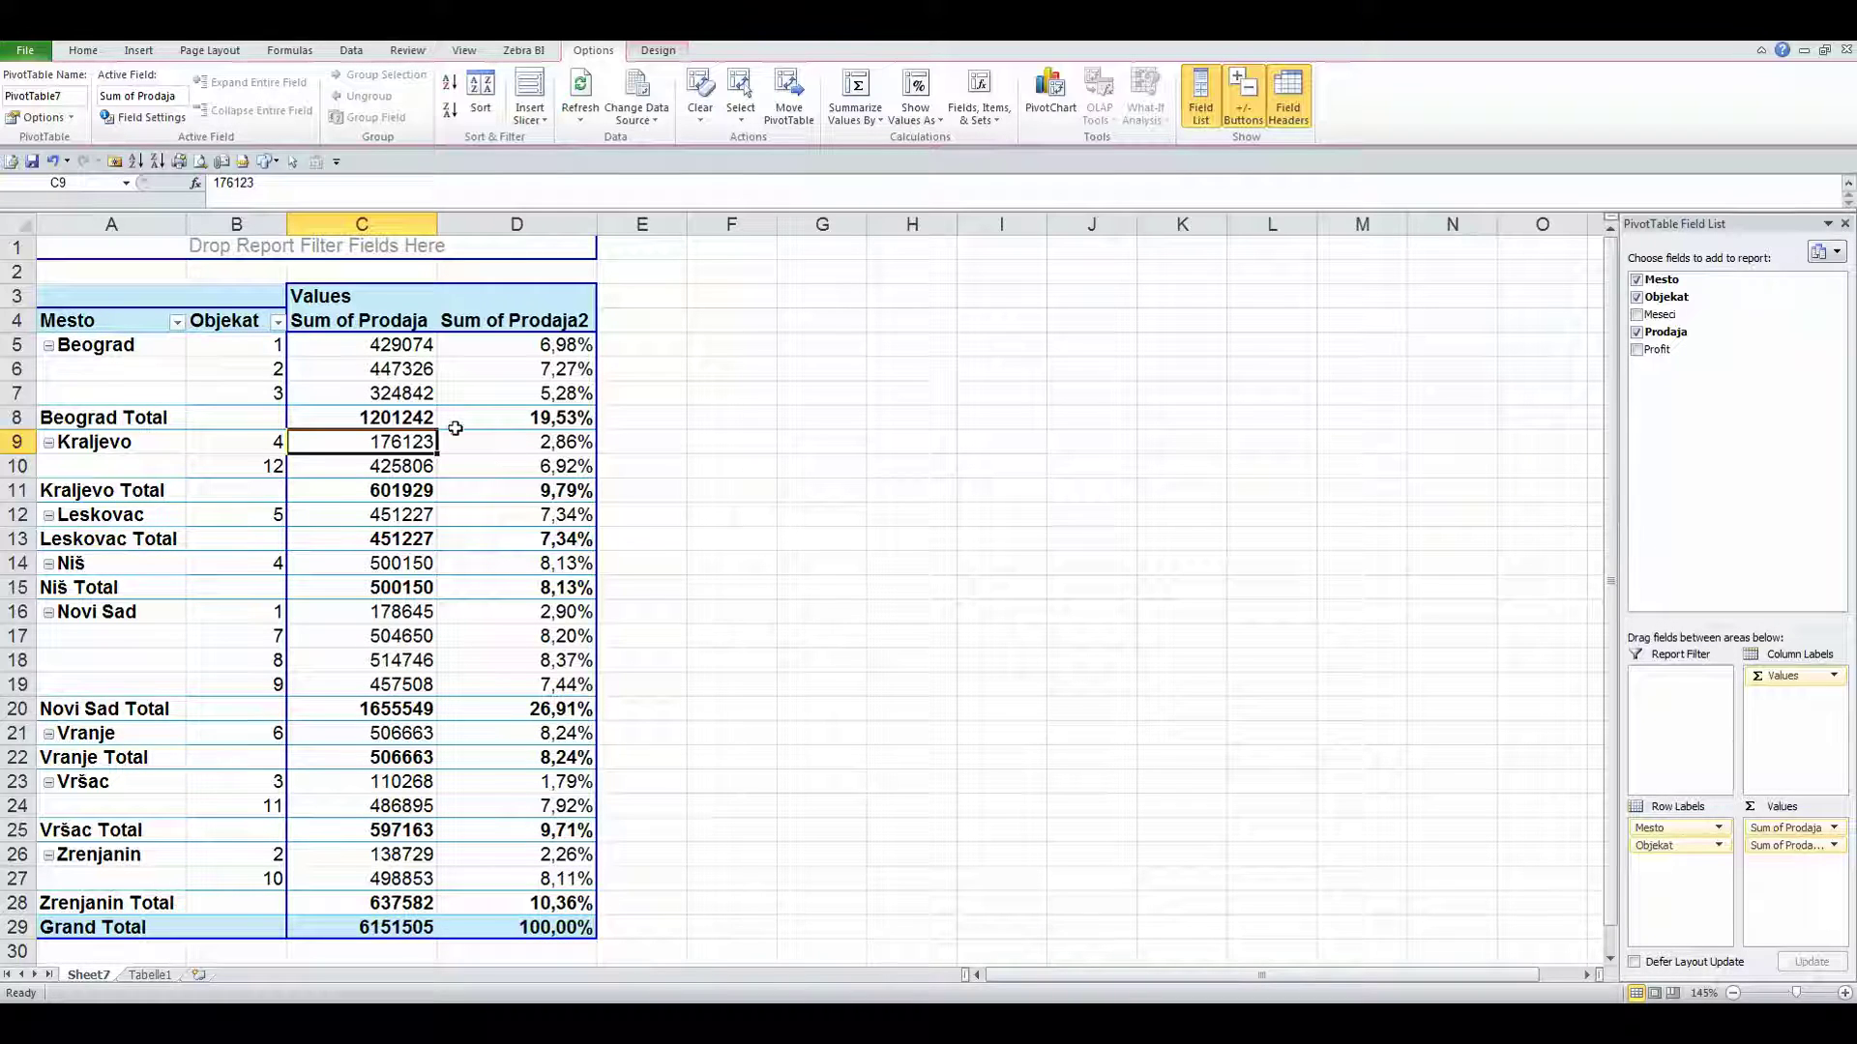
{"action": "left_click", "coordinate": [407, 345]}
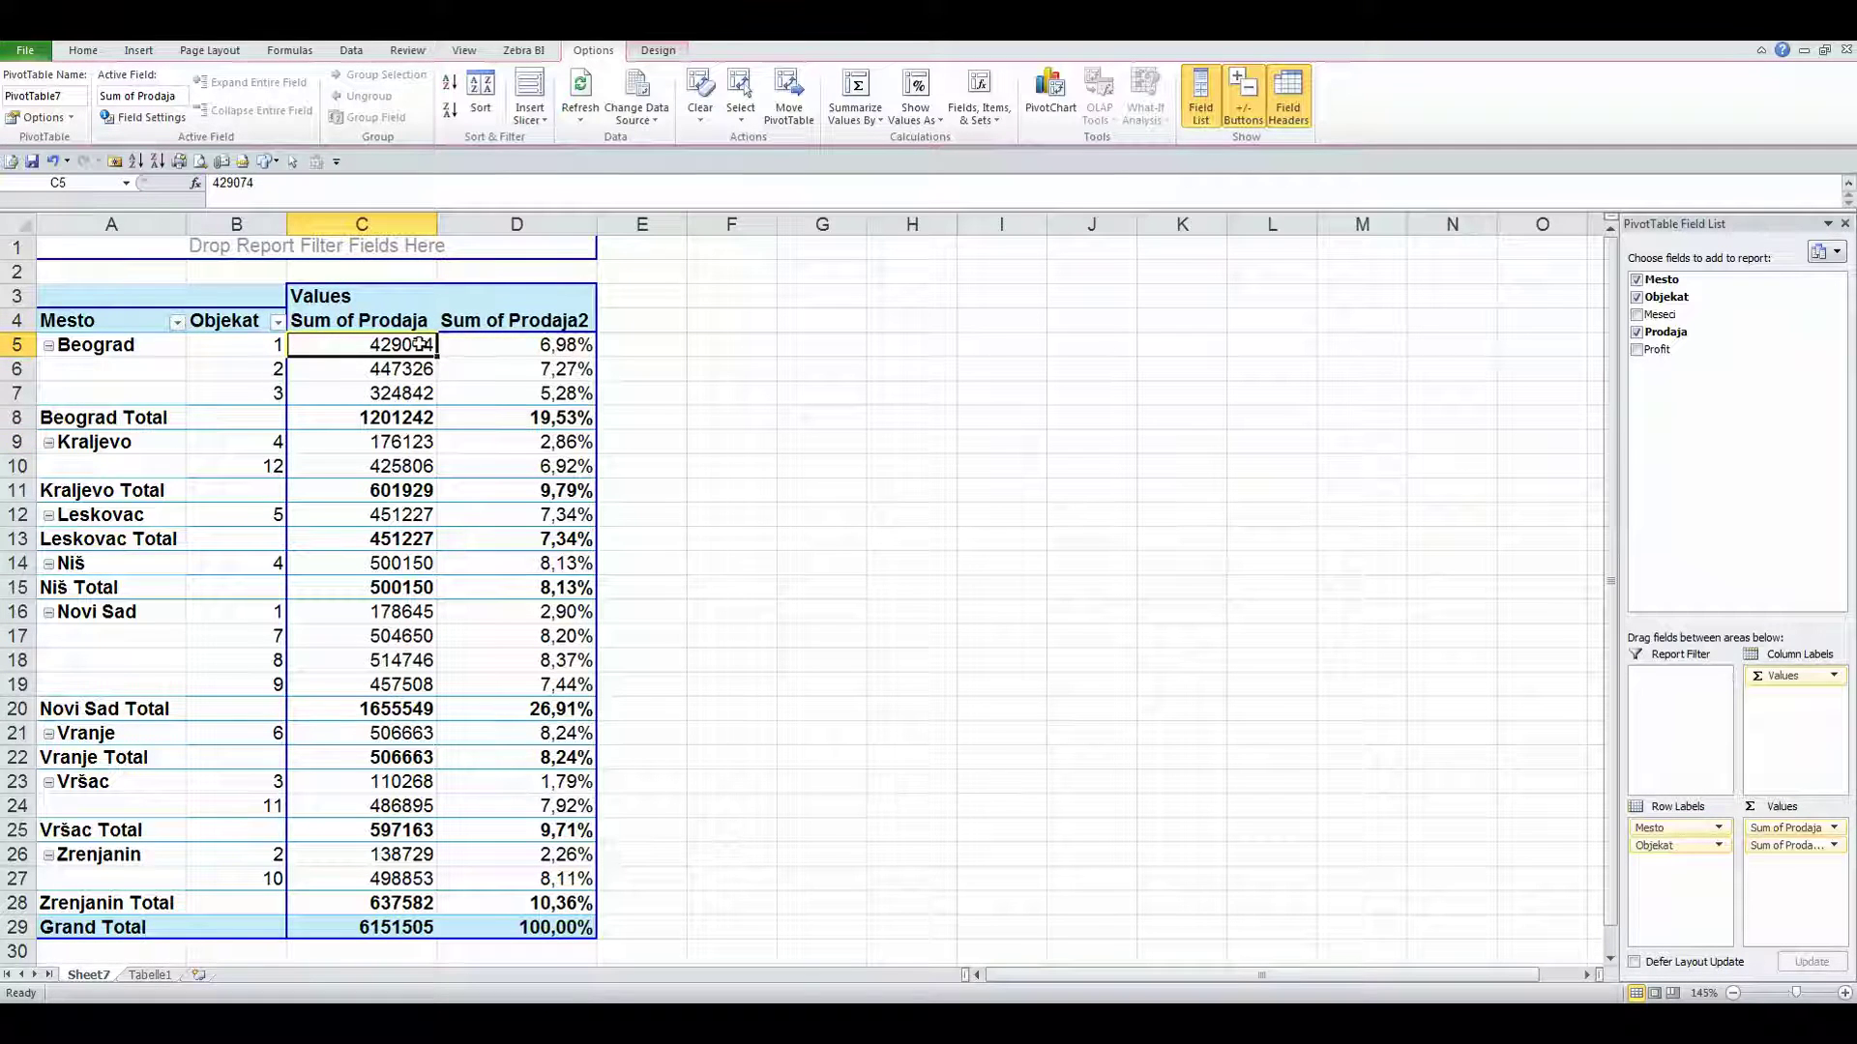
{"action": "left_click", "coordinate": [404, 417]}
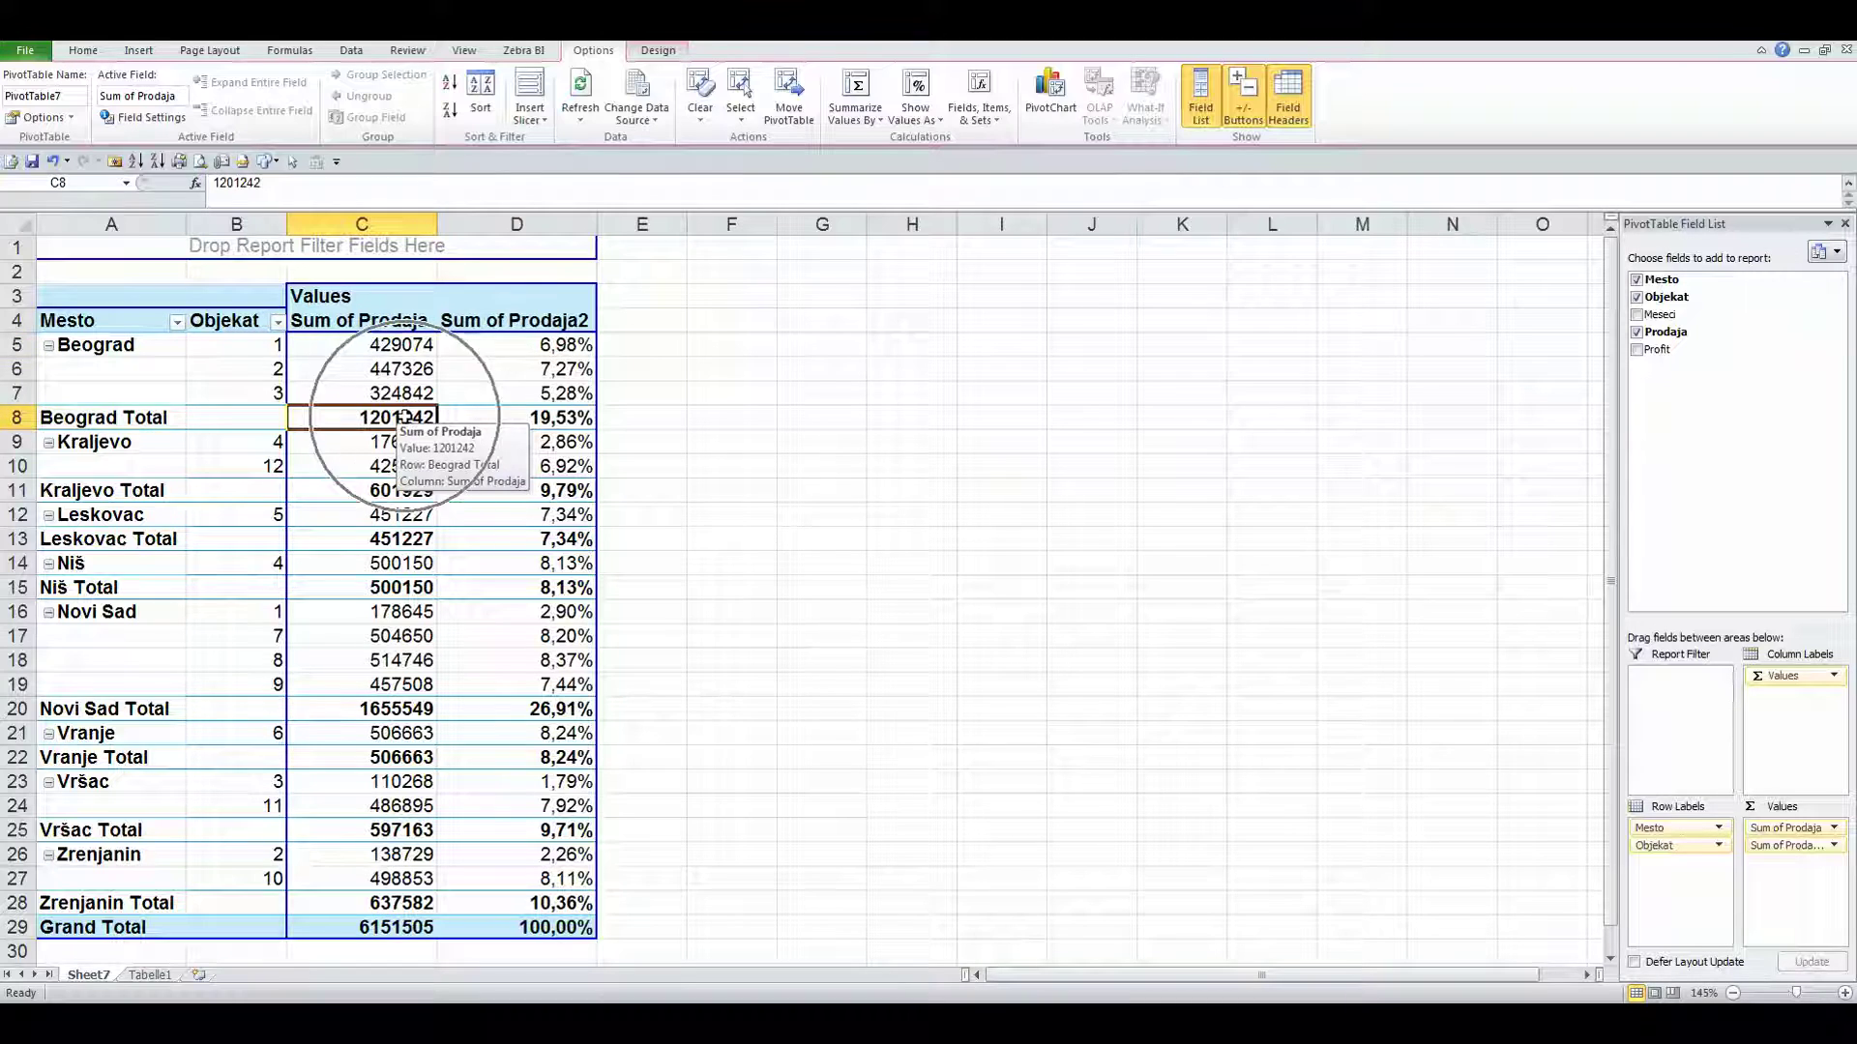
{"action": "left_click", "coordinate": [400, 346]}
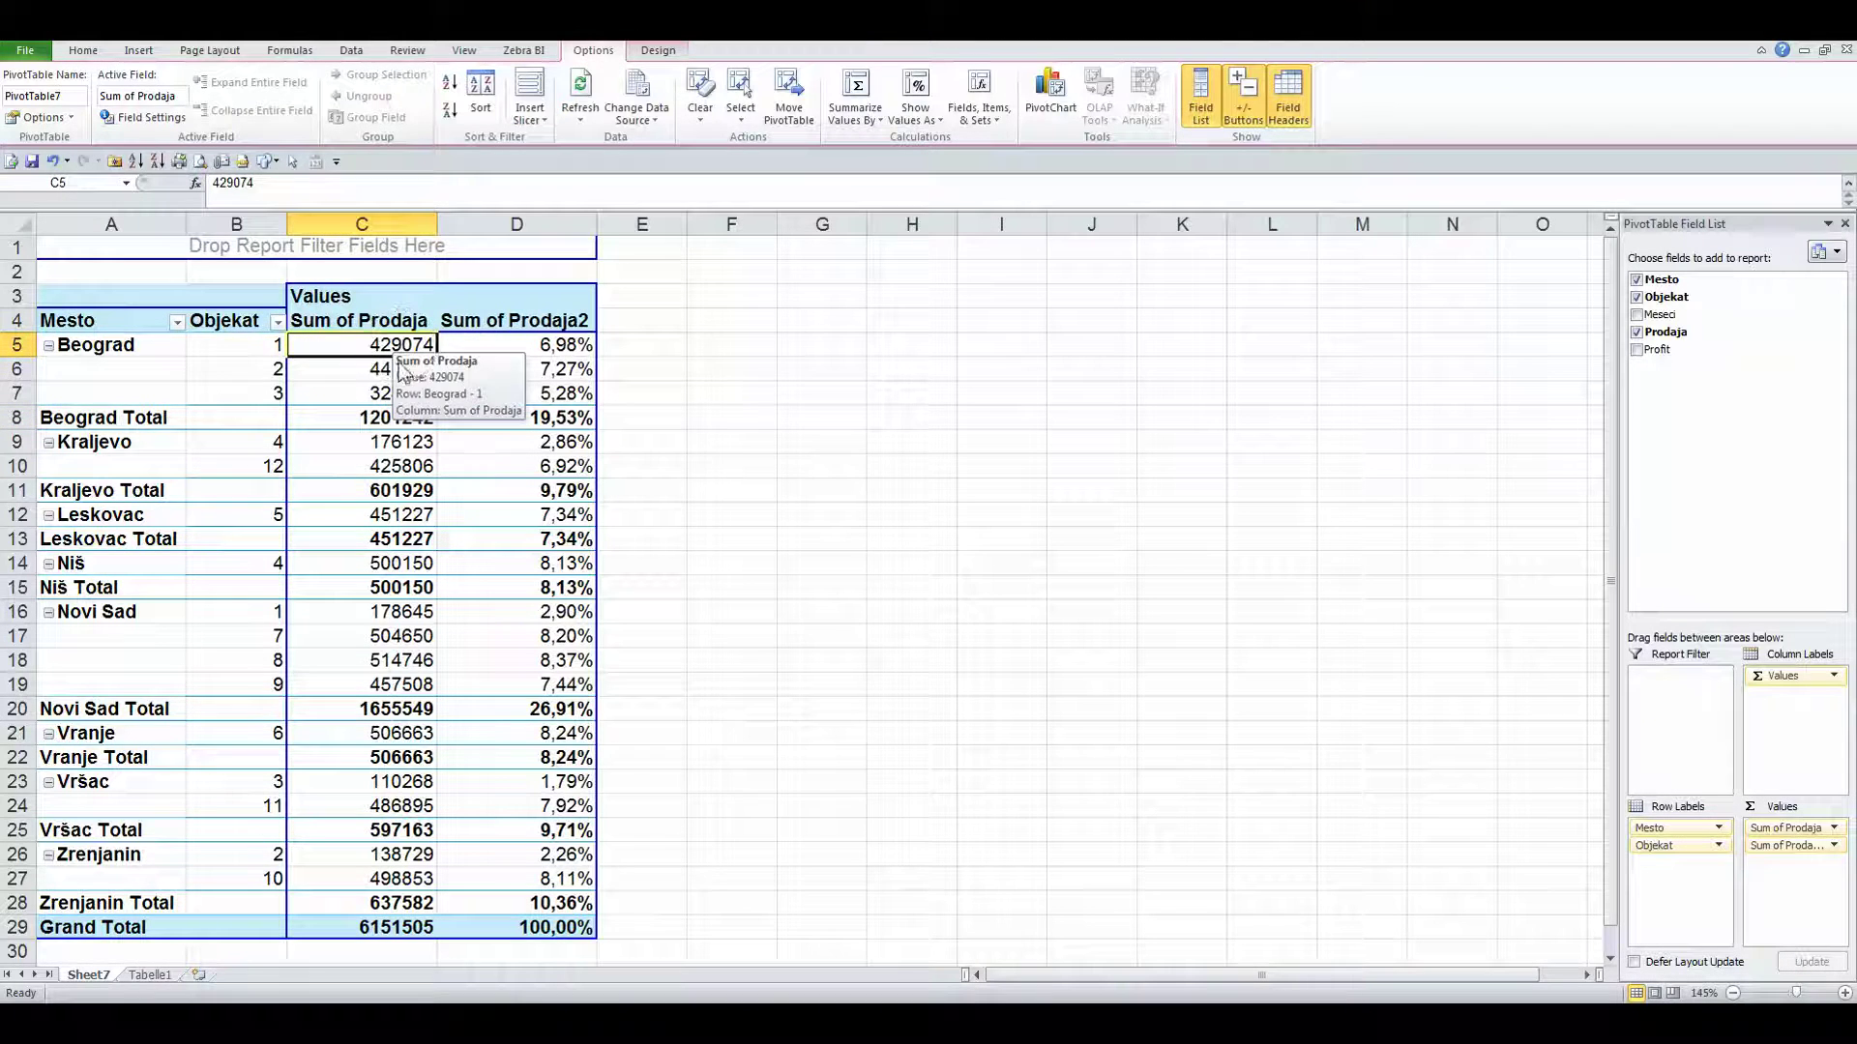
{"action": "left_click", "coordinate": [247, 349]}
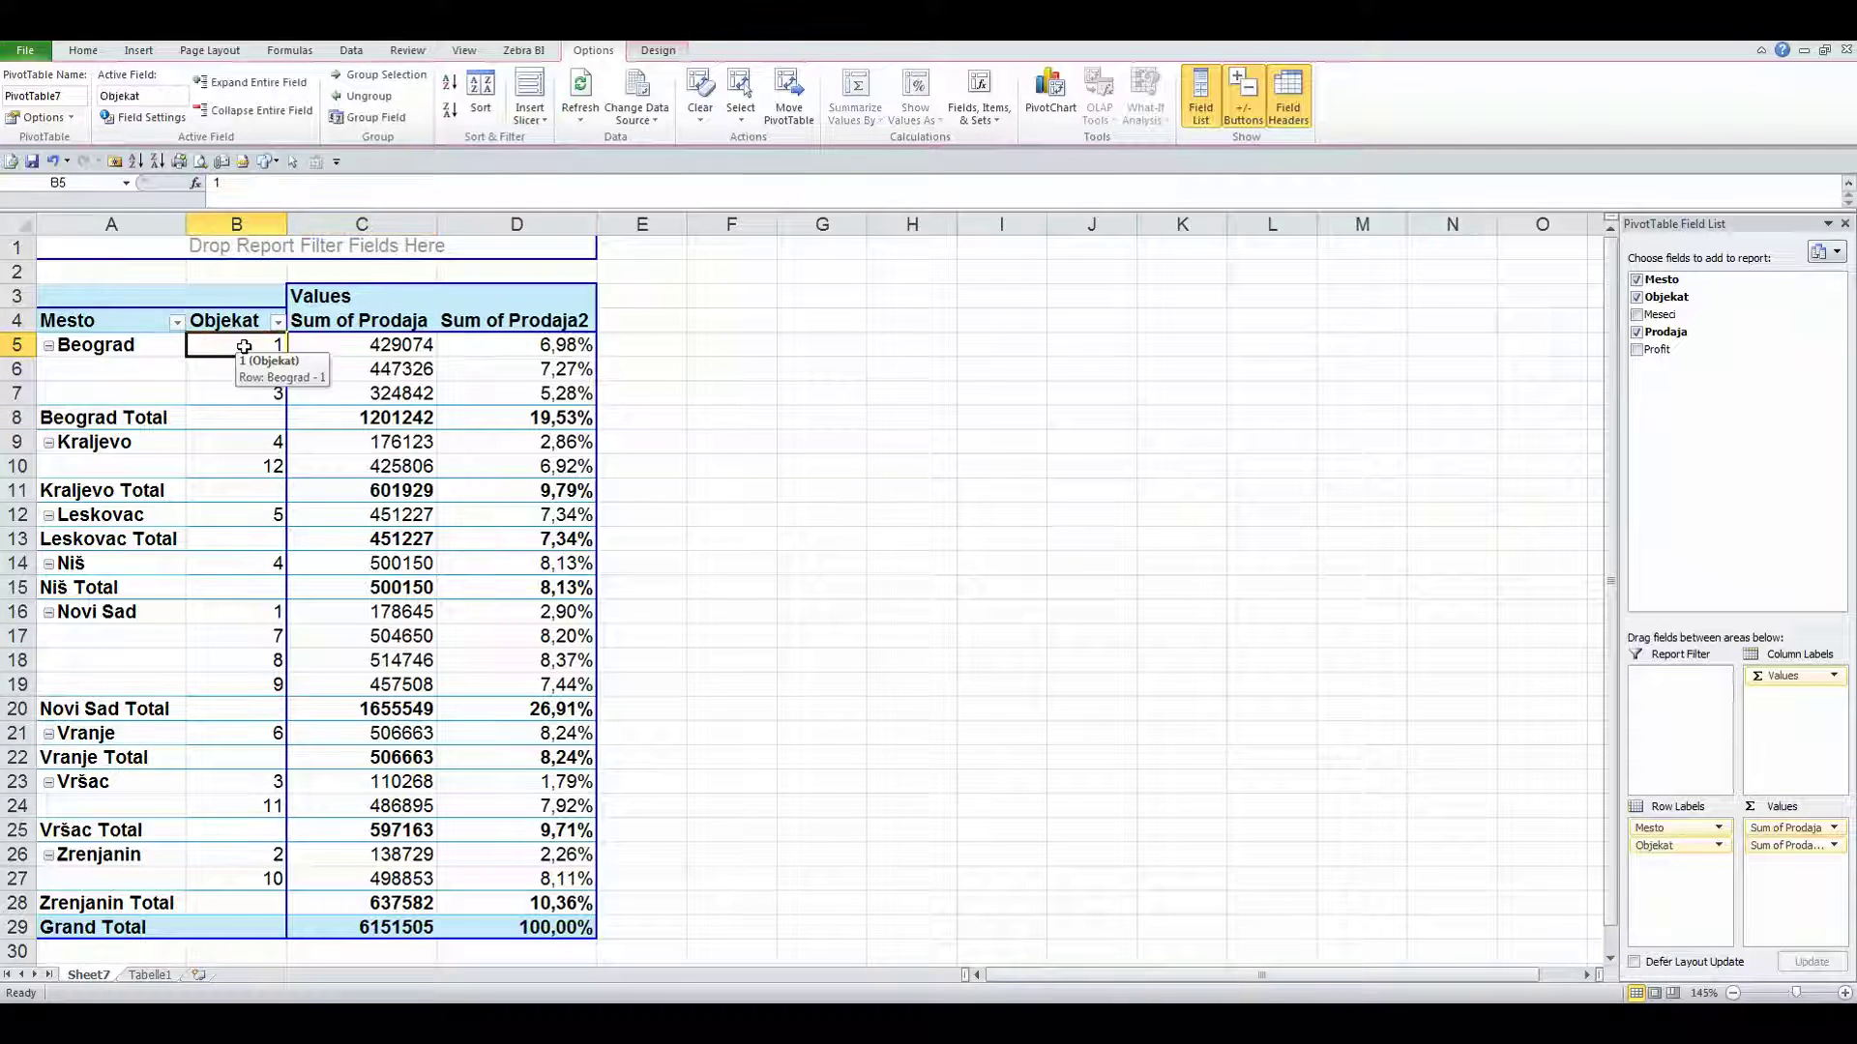
{"action": "left_click", "coordinate": [121, 418]}
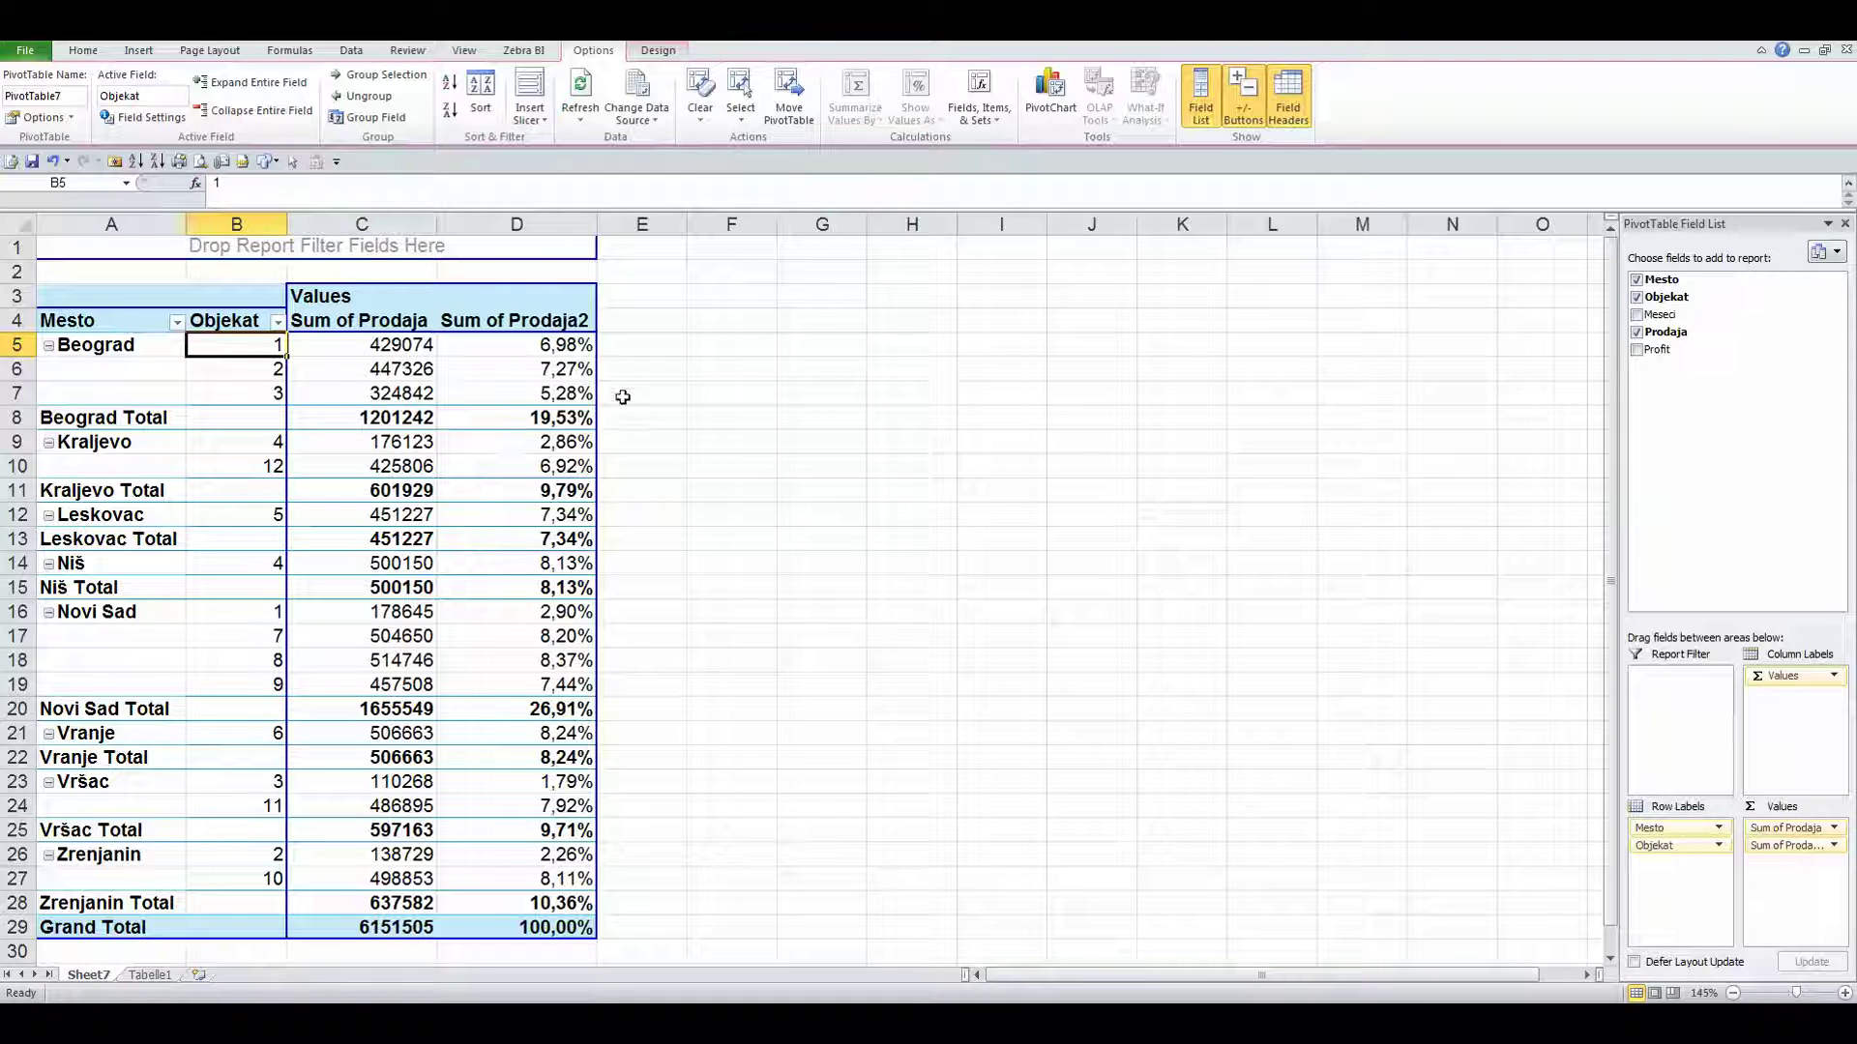
{"action": "mouse_move", "coordinate": [1704, 333]}
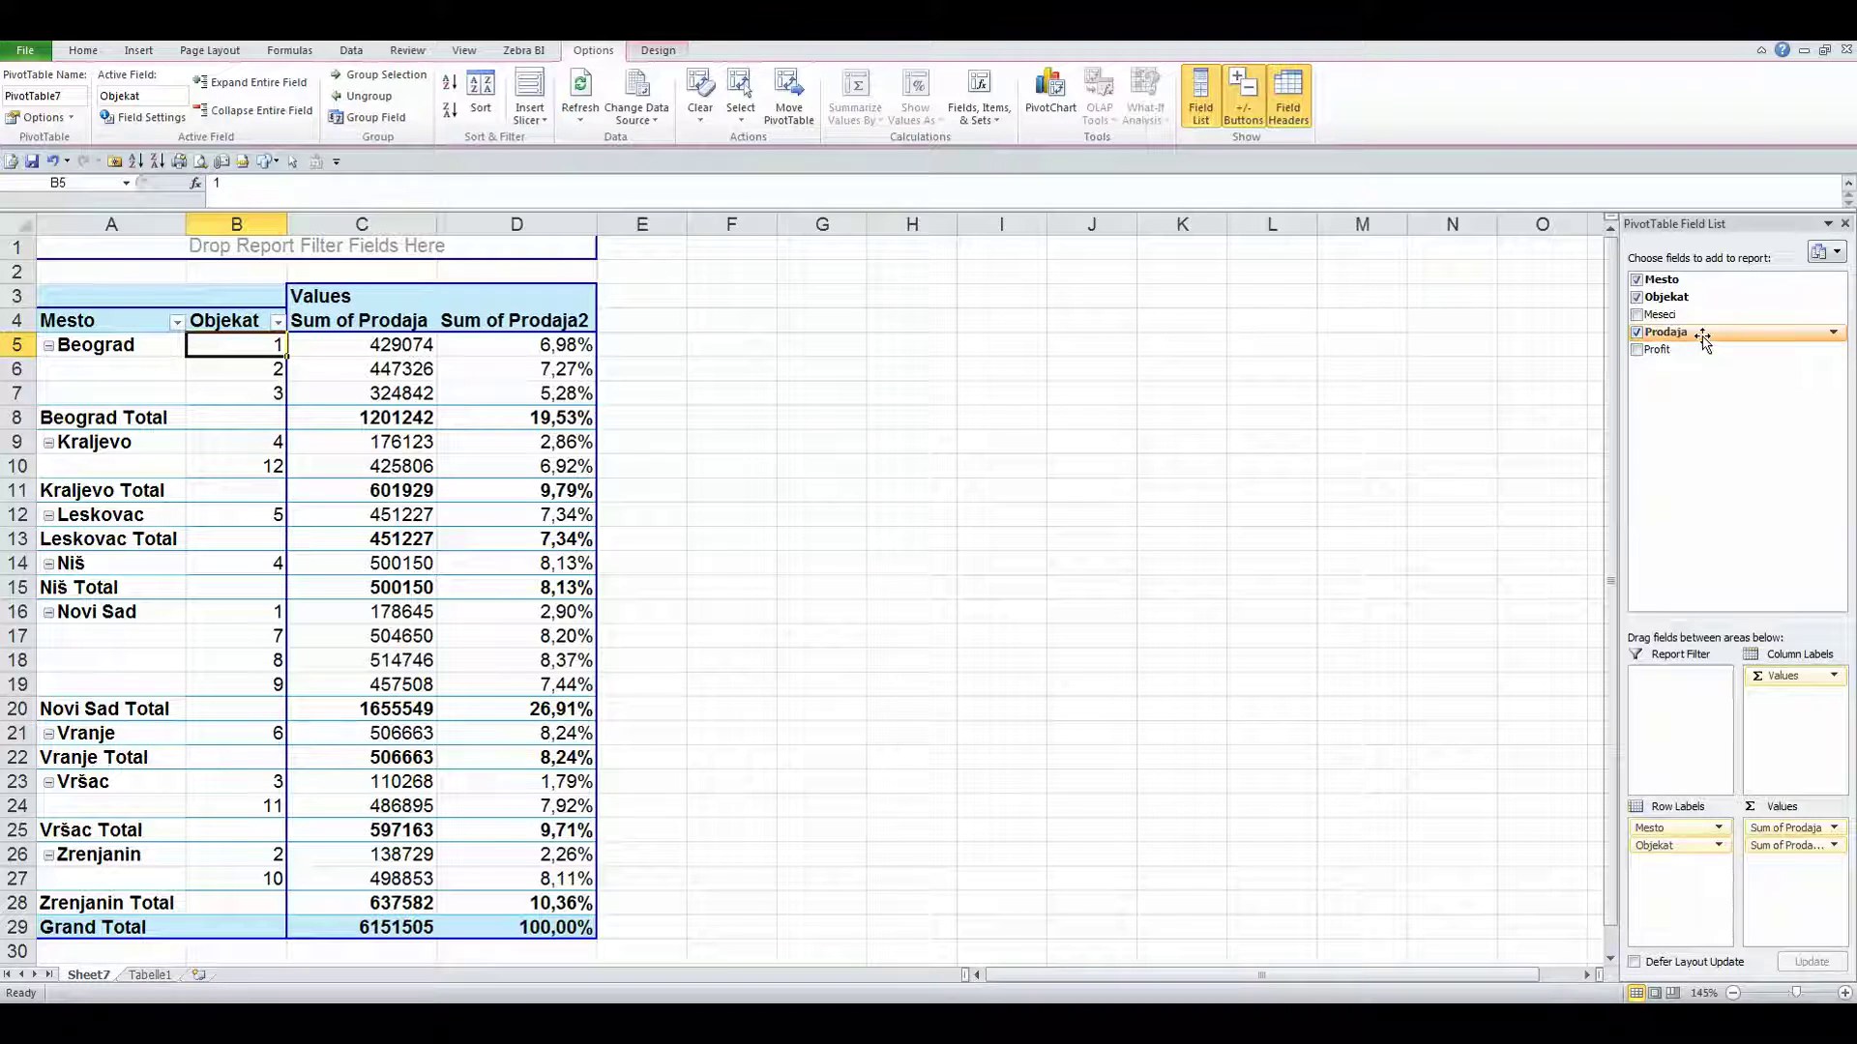
Step: Drag Prodaja into Values a third time and check the Sum of Prodaja3 cells in column E
{"action": "left_click_drag", "start_coordinate": [1702, 339], "coordinate": [1799, 895]}
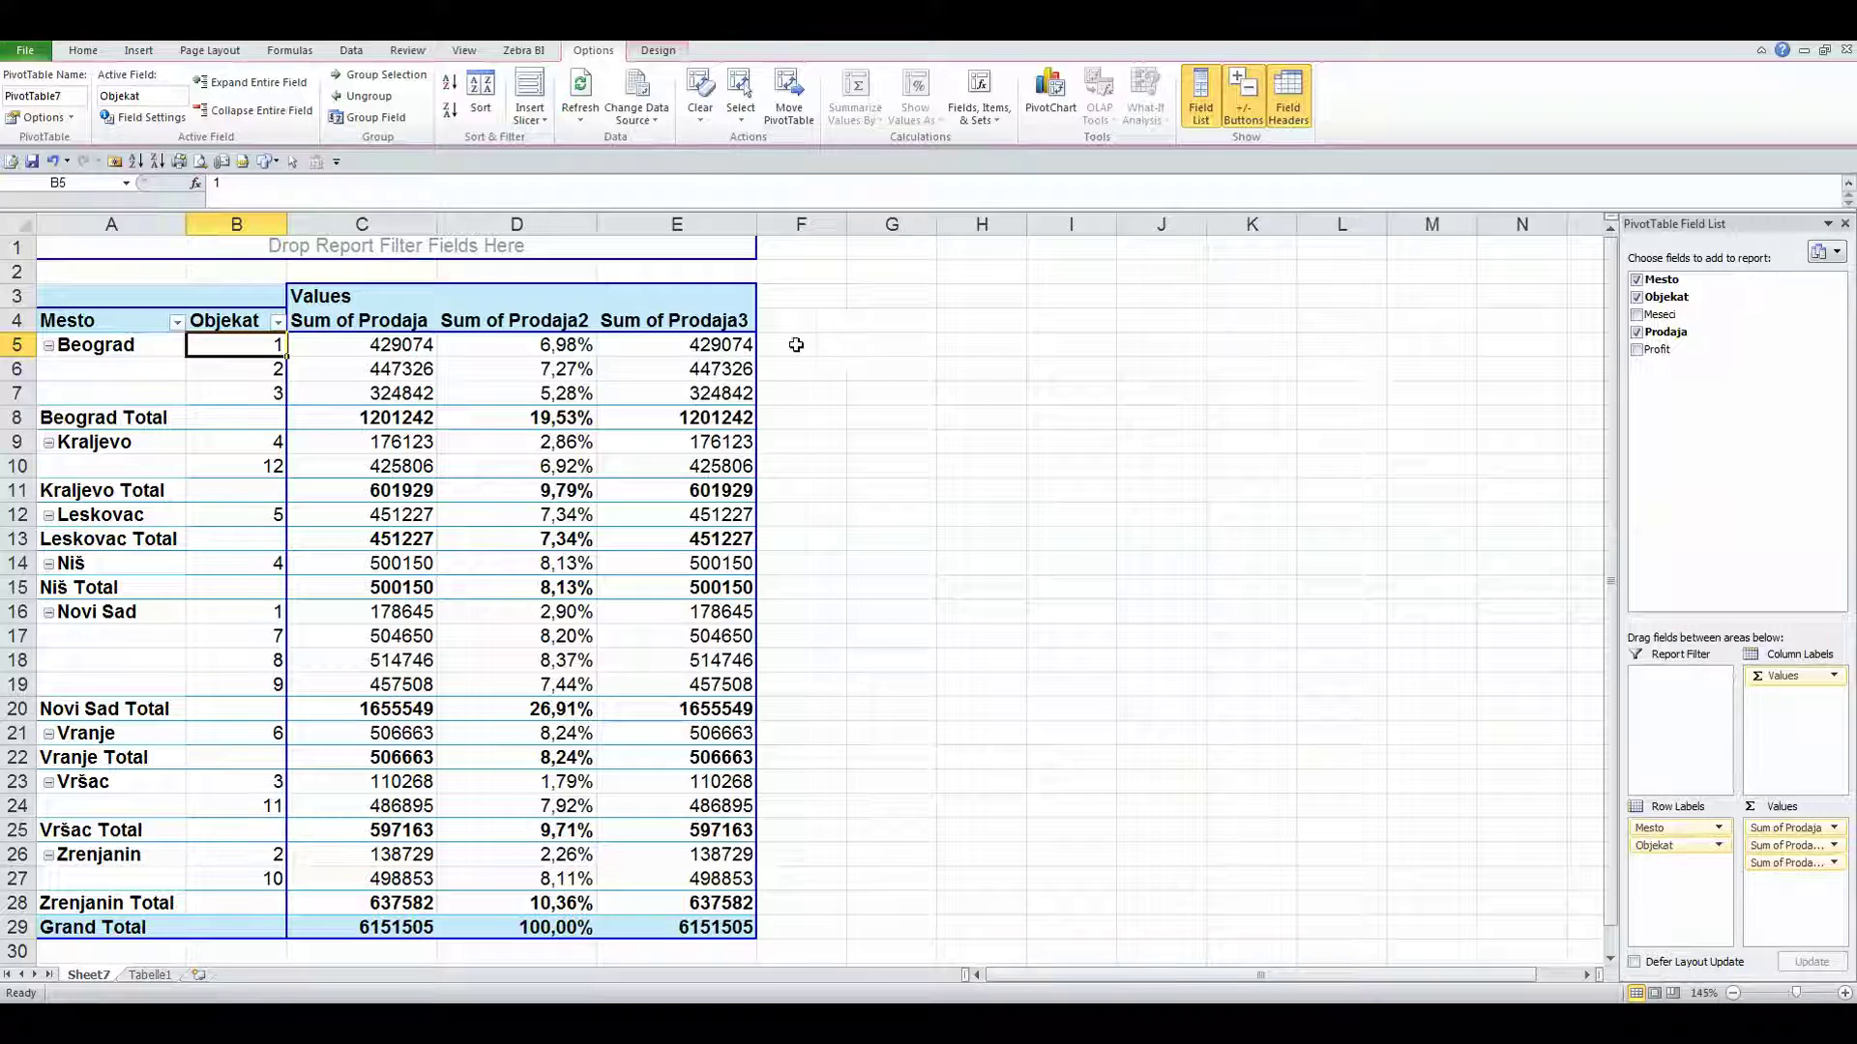
{"action": "left_click", "coordinate": [737, 345]}
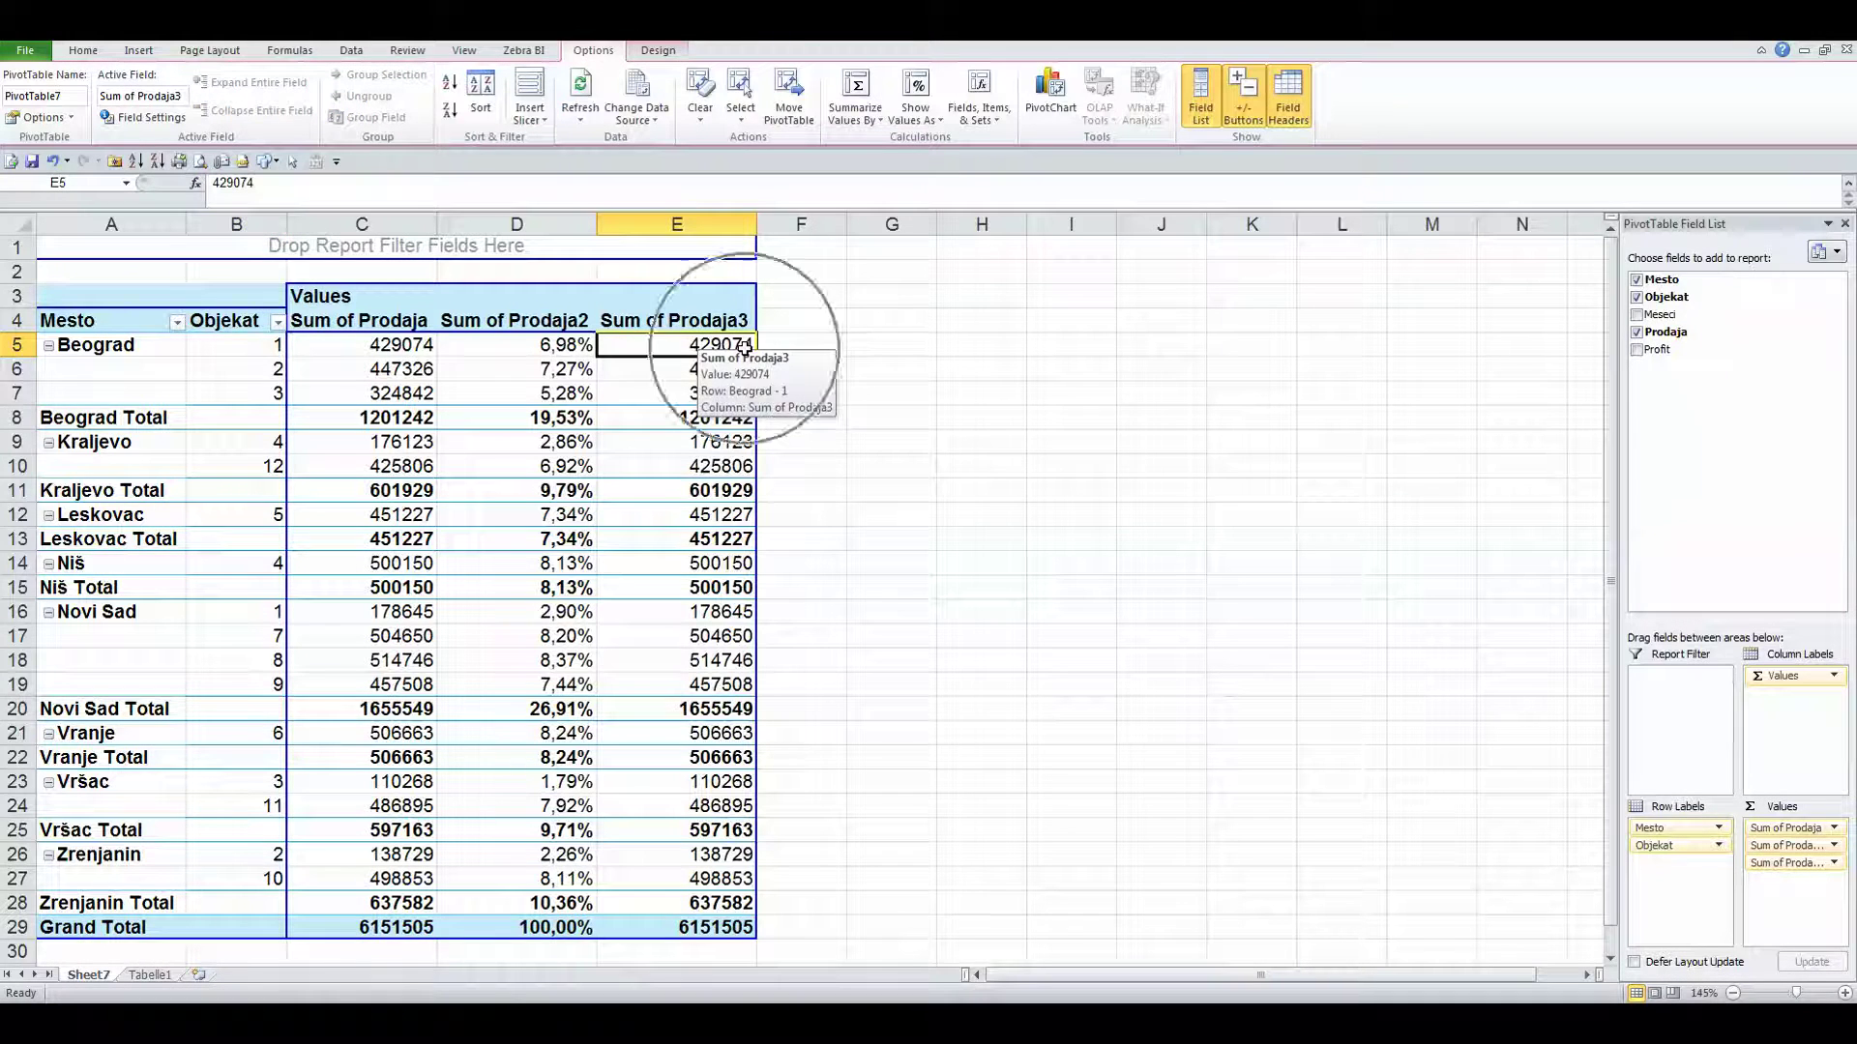
{"action": "left_click", "coordinate": [712, 417]}
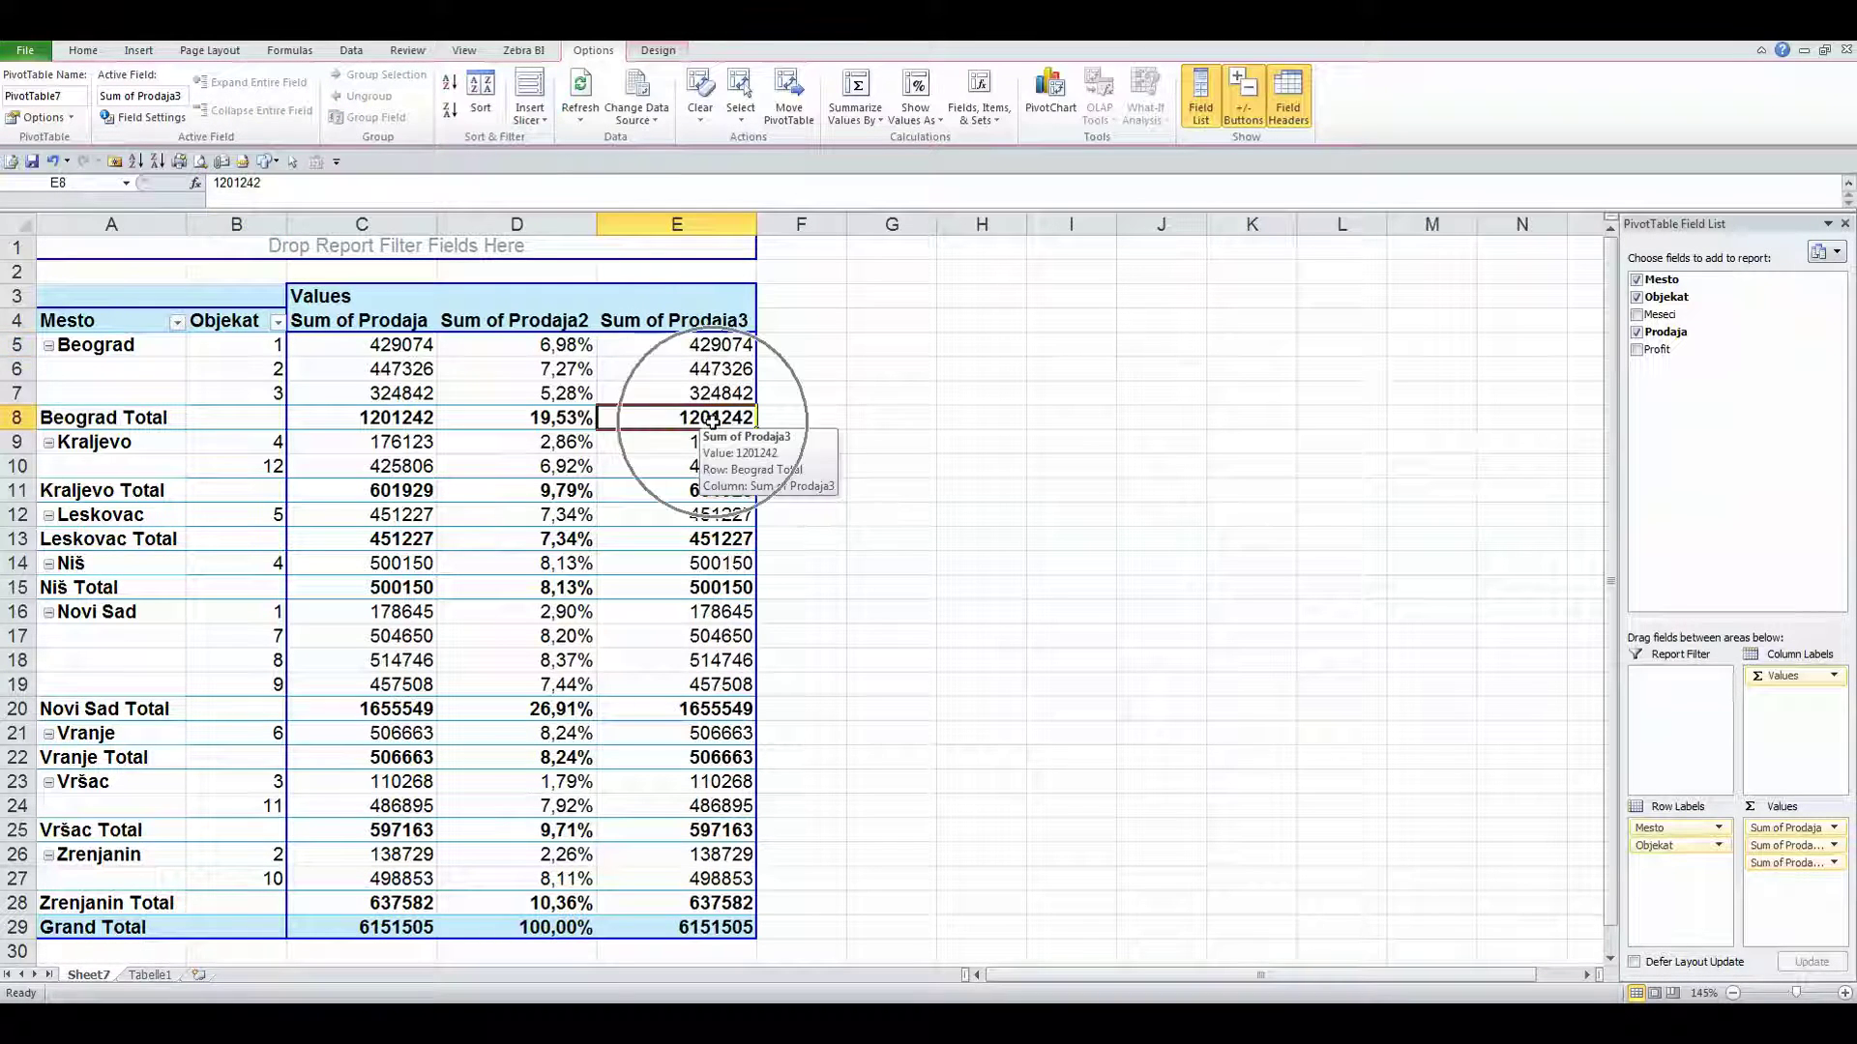
{"action": "left_click", "coordinate": [727, 611]}
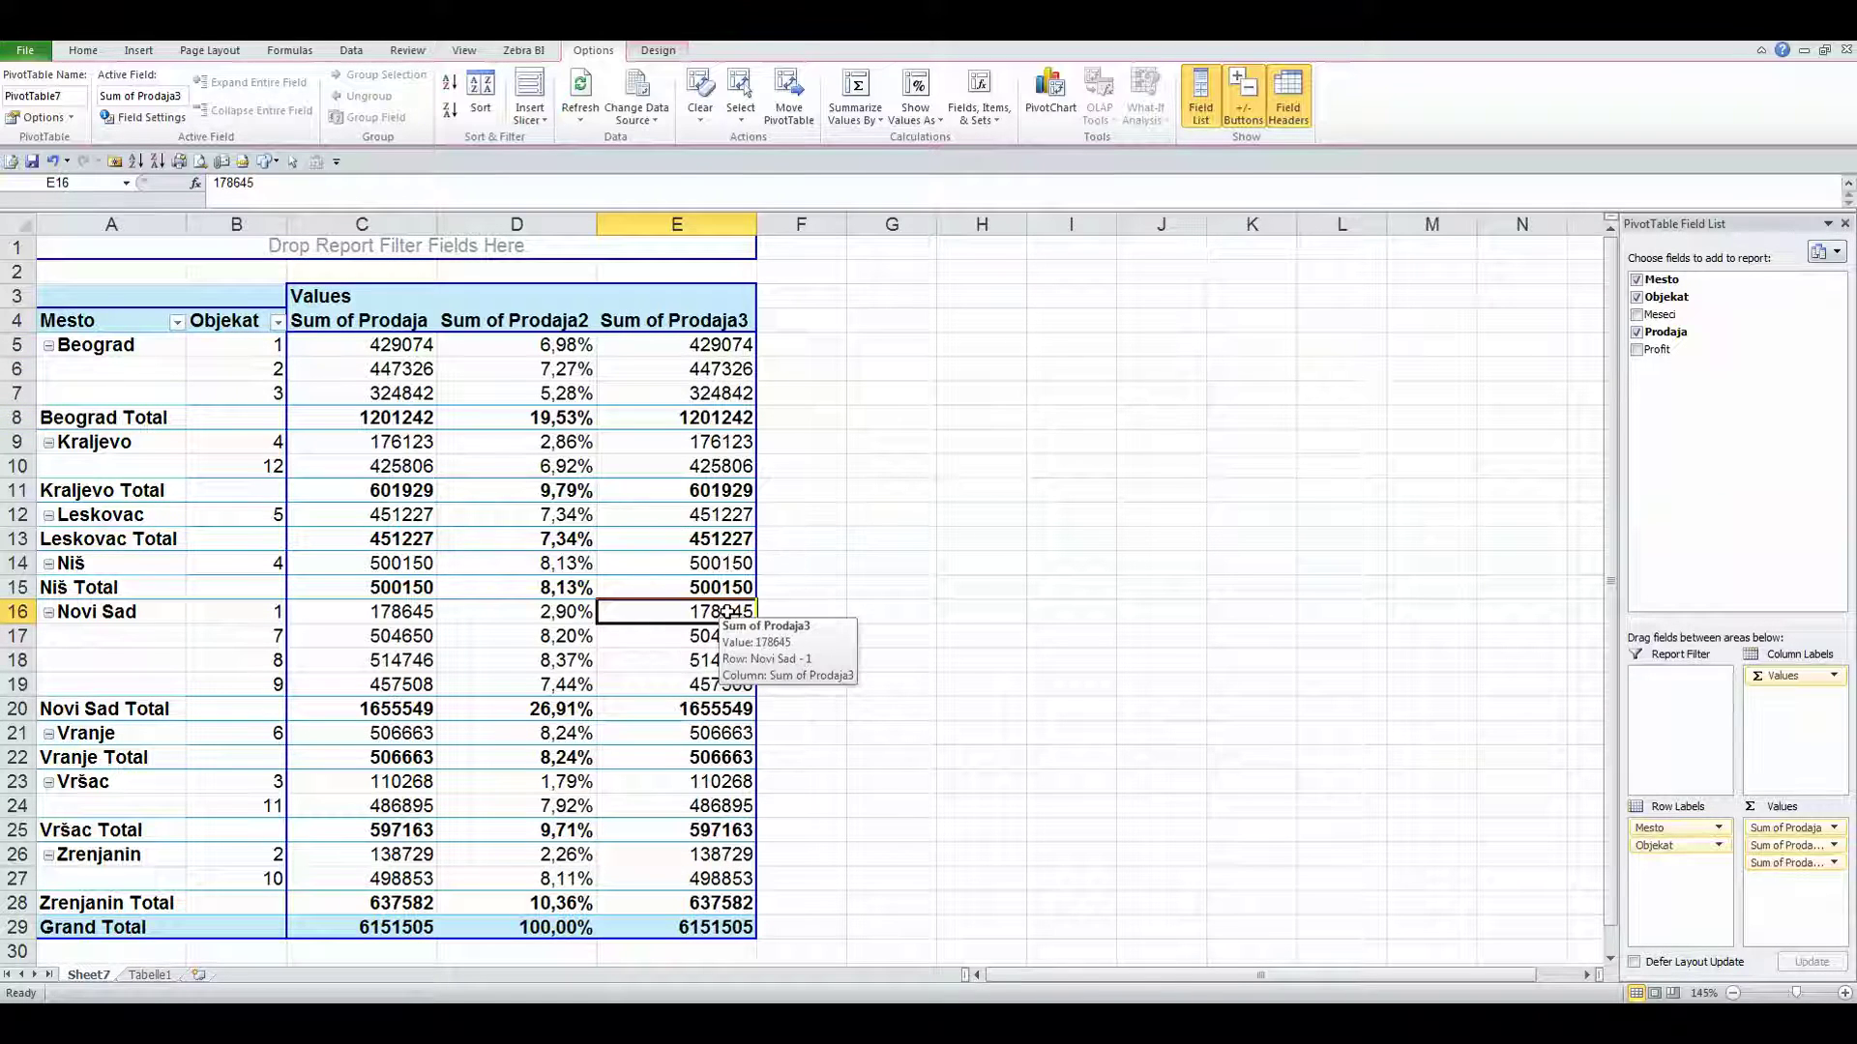
{"action": "left_click", "coordinate": [723, 714]}
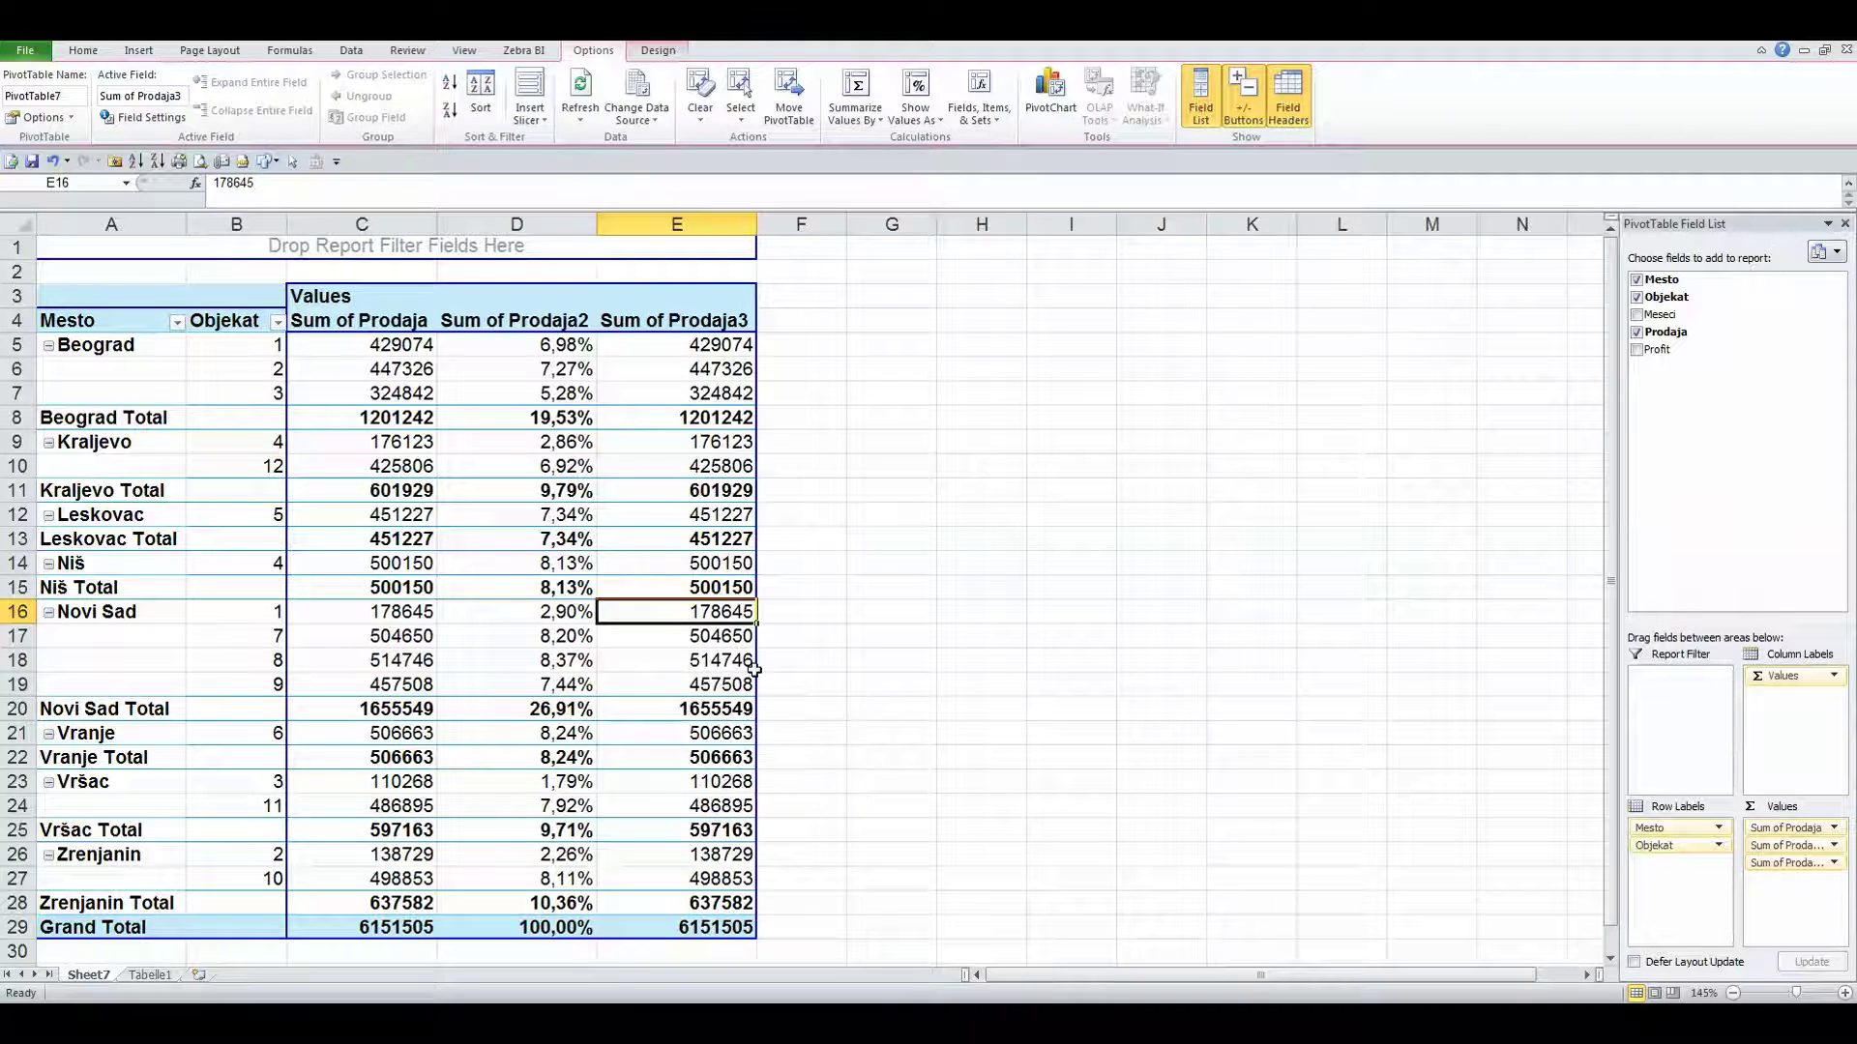
{"action": "left_click", "coordinate": [727, 468]}
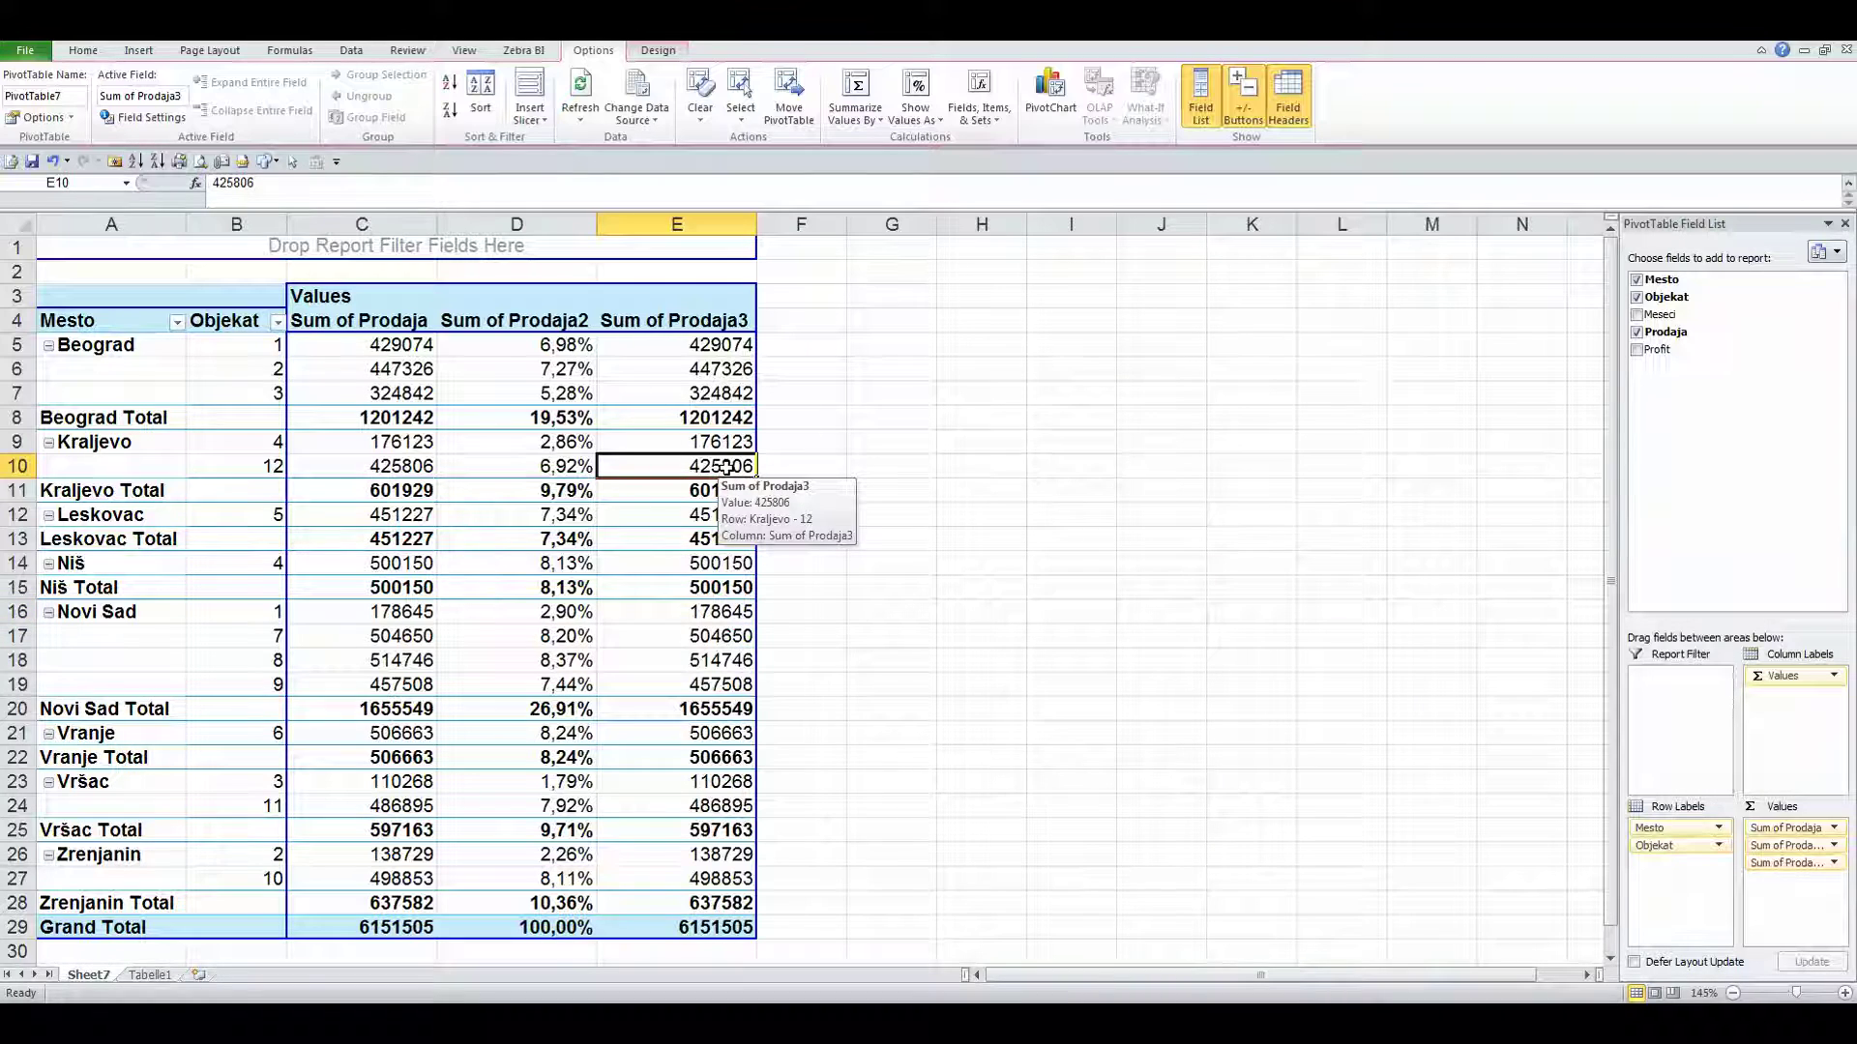
Step: Set Sum of Prodaja3 to show values as % of Row Total
{"action": "right_click", "coordinate": [726, 468]}
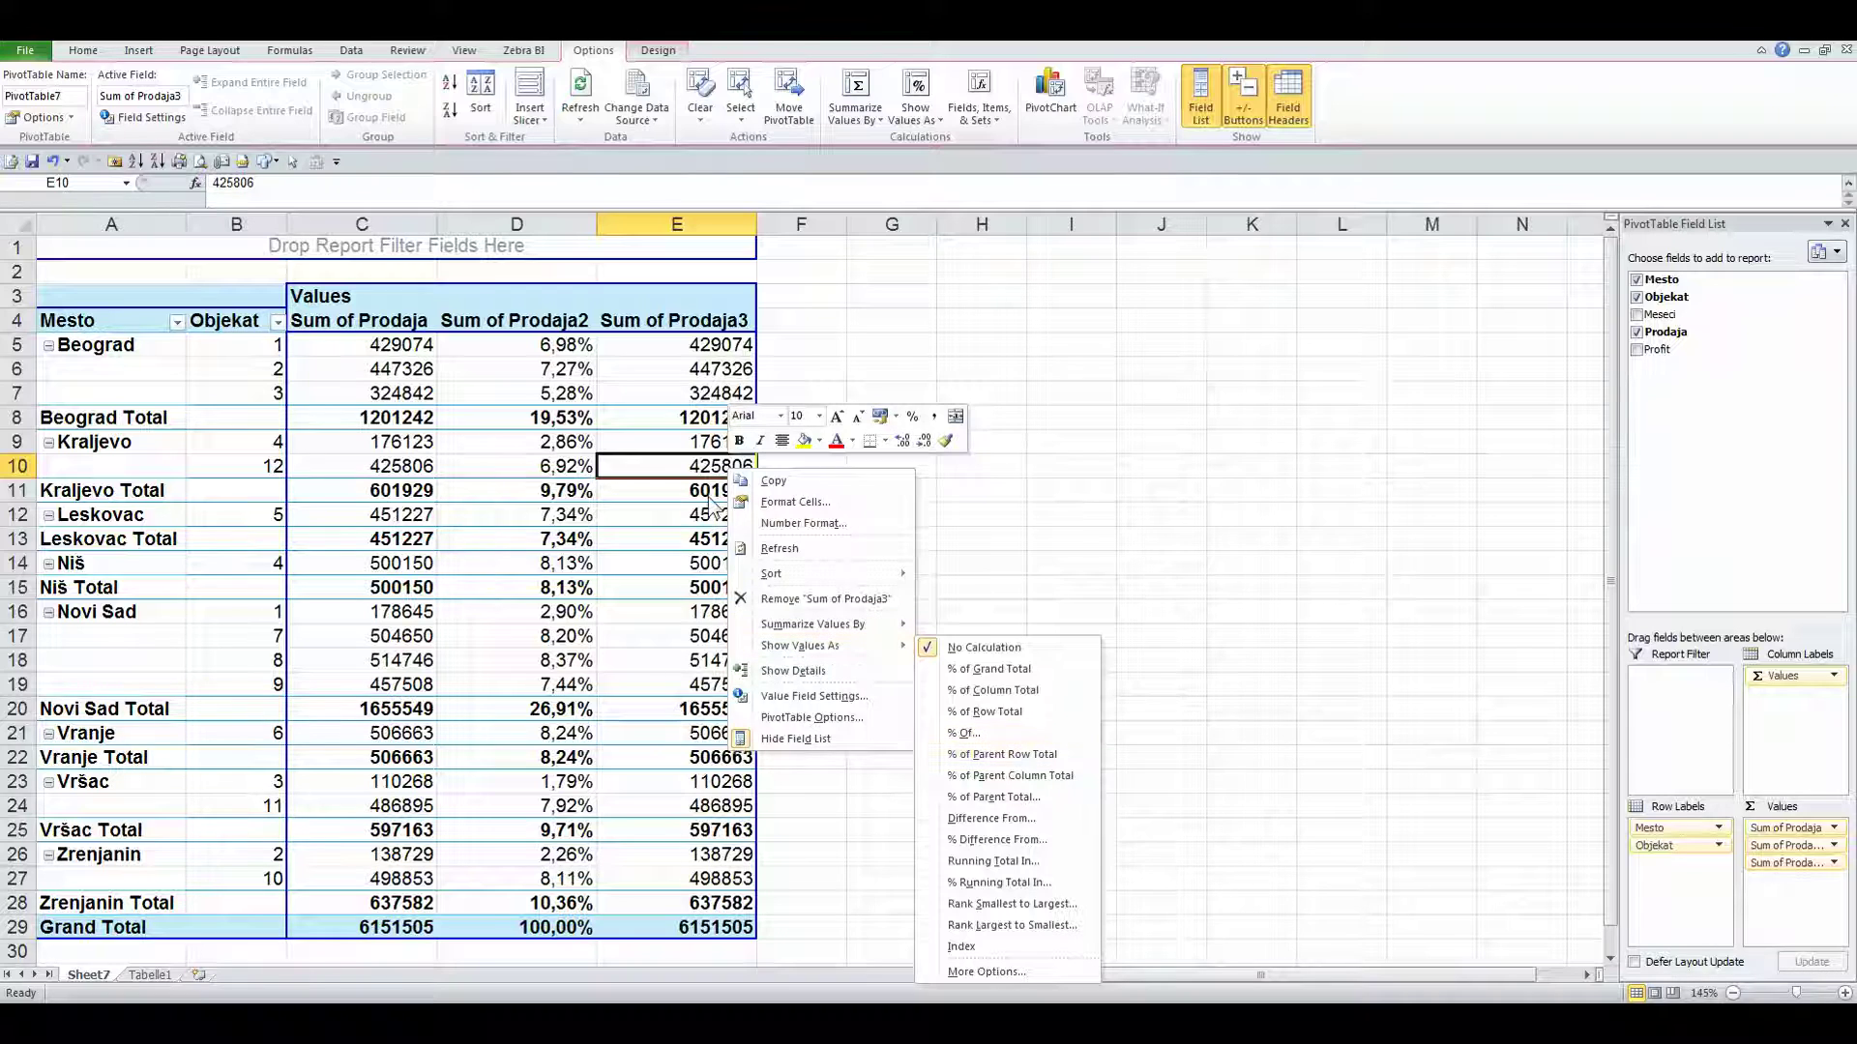
{"action": "mouse_move", "coordinate": [801, 646]}
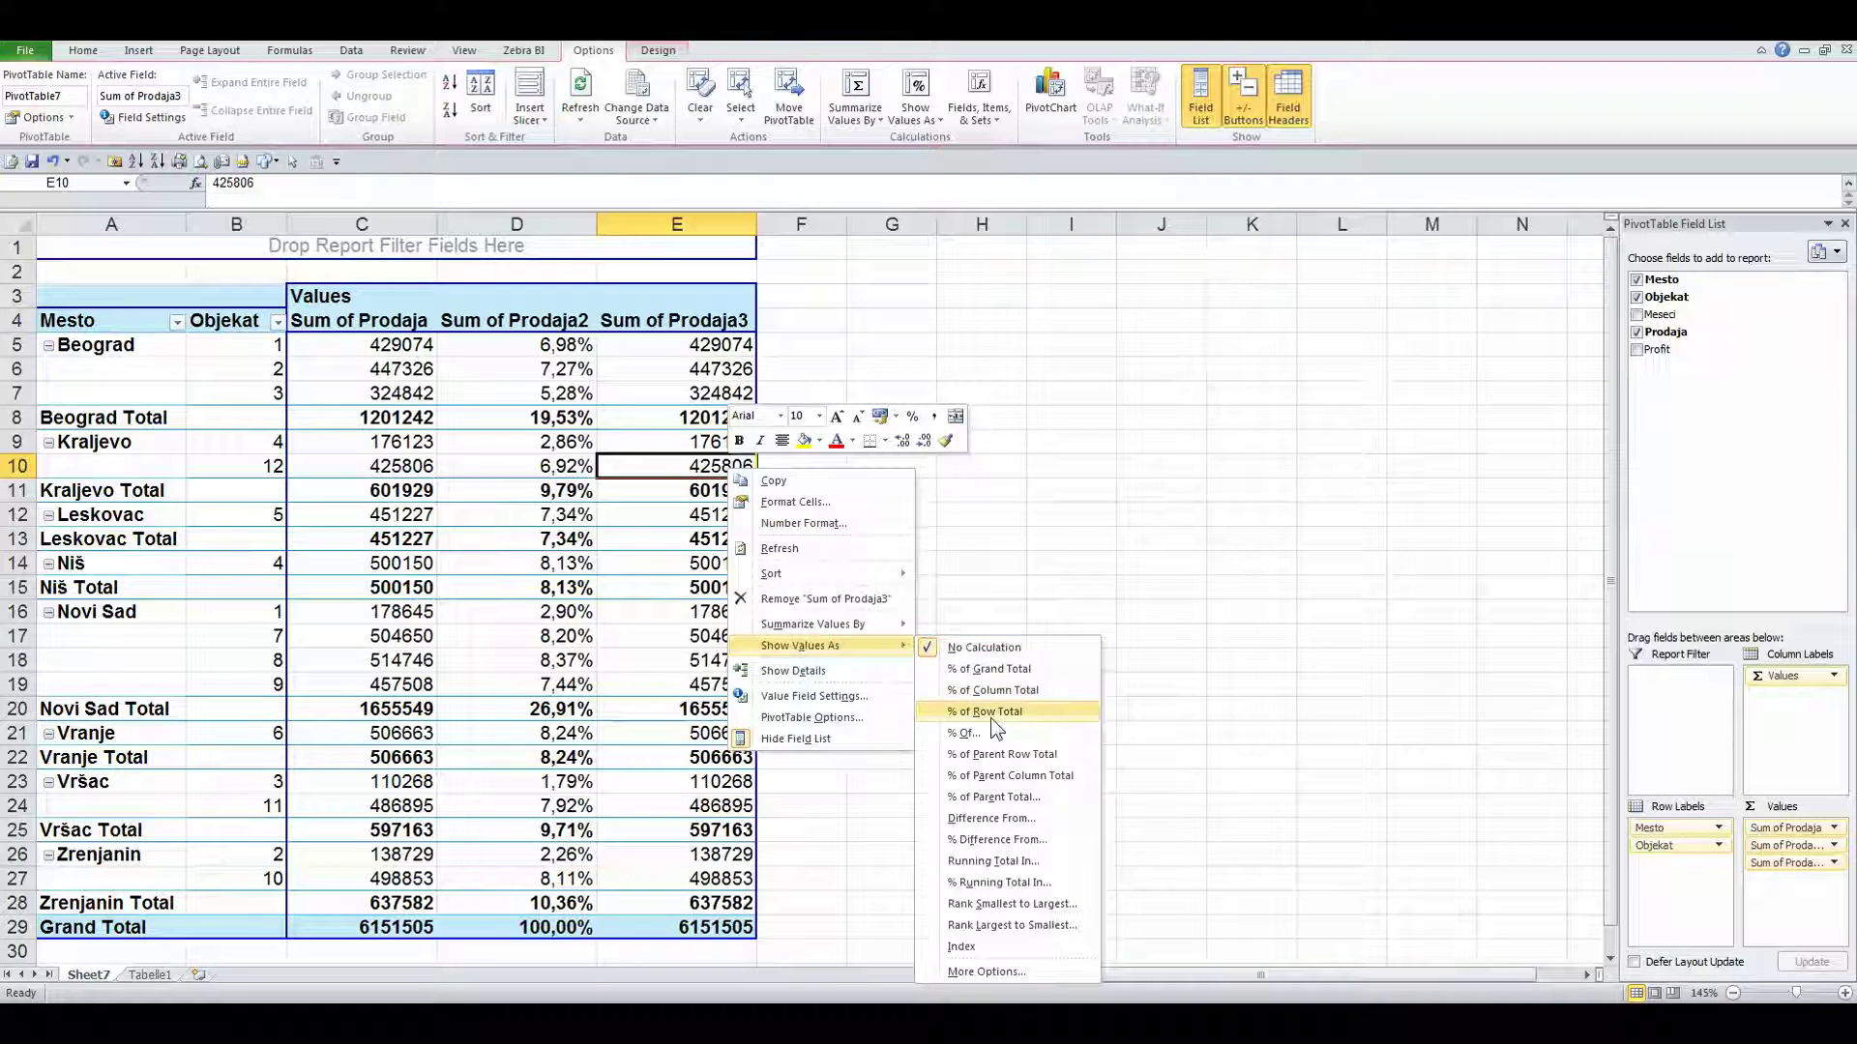
{"action": "left_click", "coordinate": [1001, 757]}
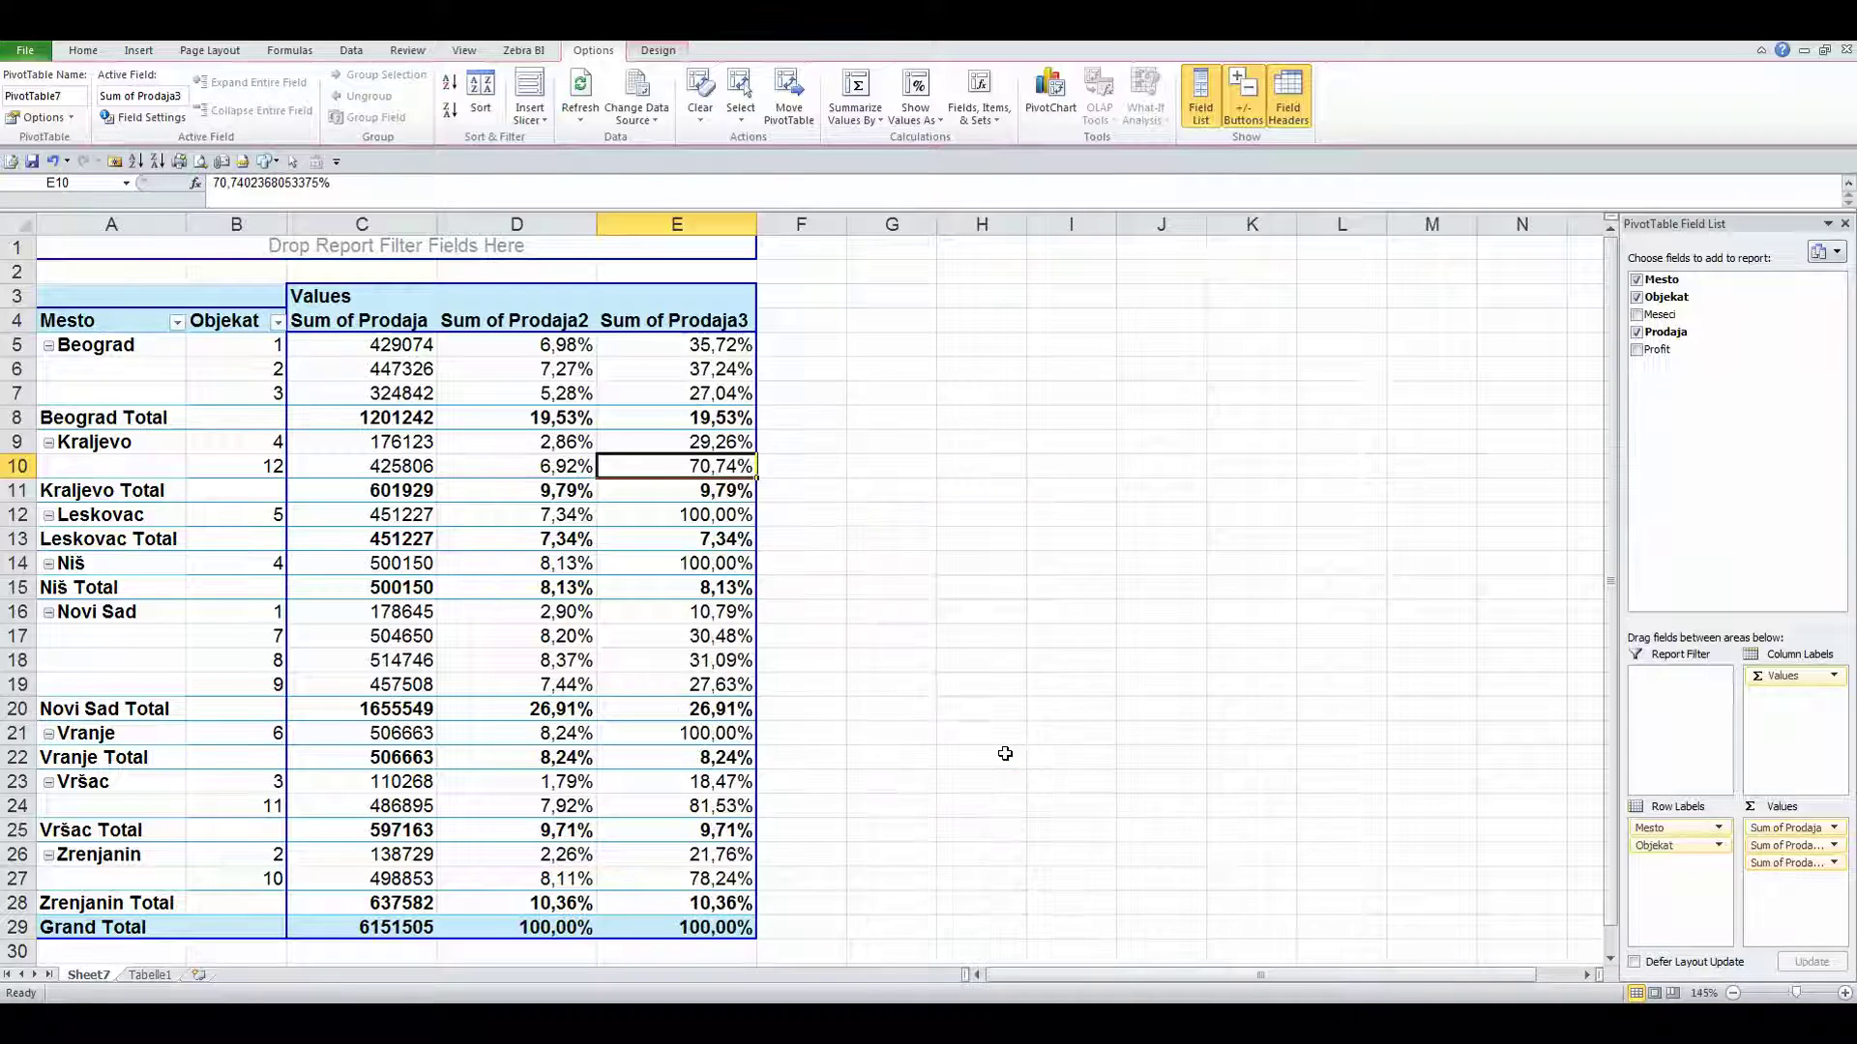
{"action": "left_click", "coordinate": [404, 350]}
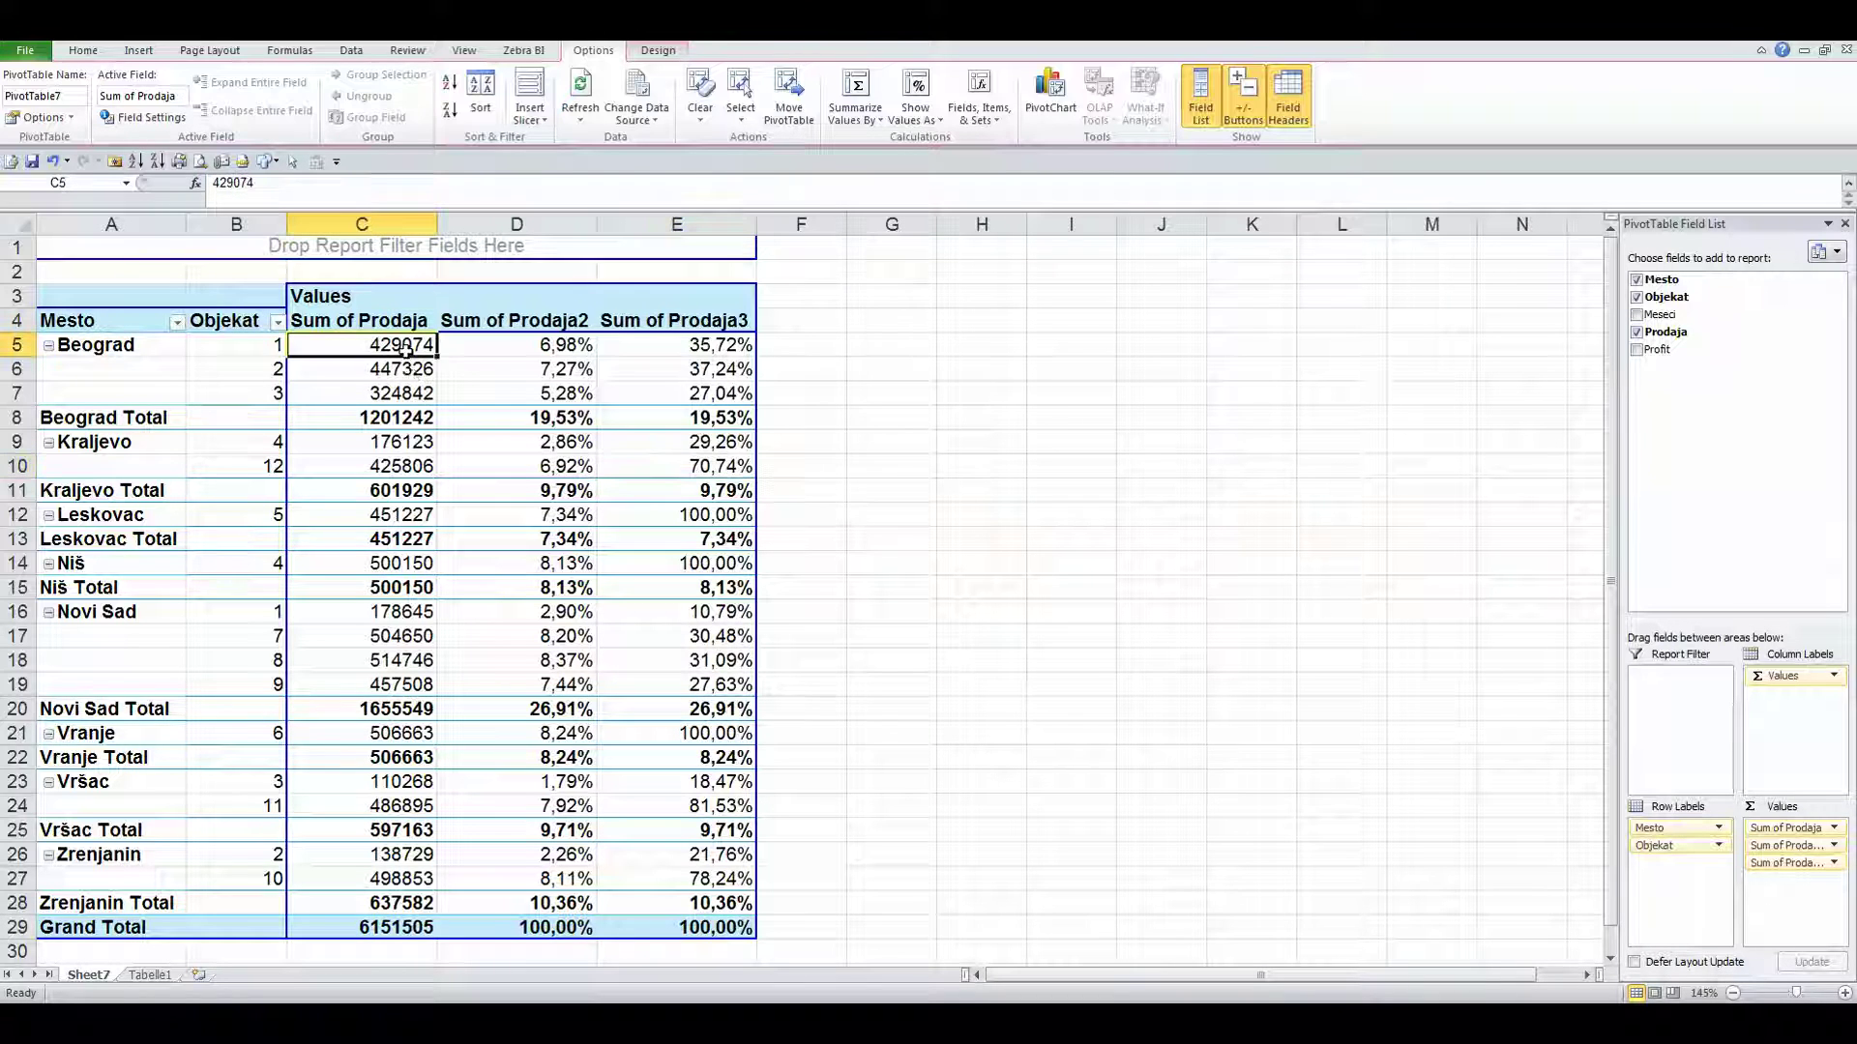
{"action": "left_click", "coordinate": [701, 346]}
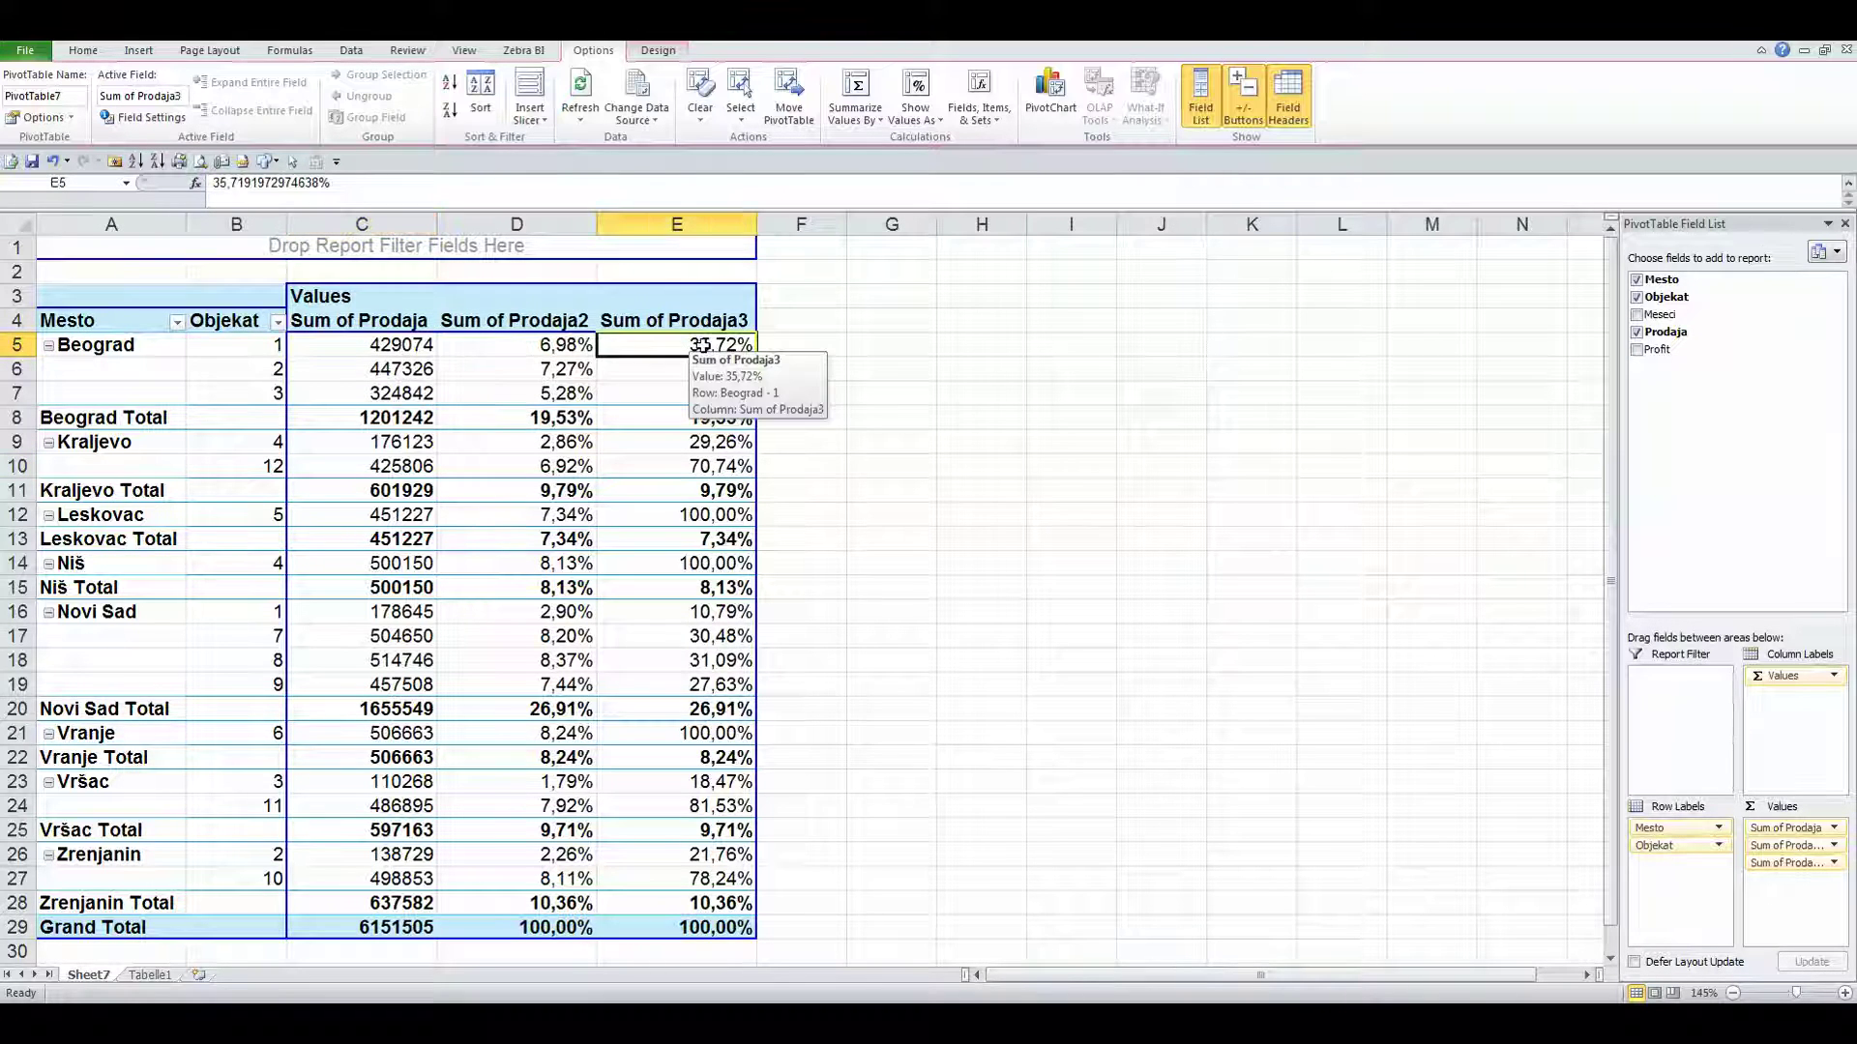
{"action": "left_click", "coordinate": [379, 420]}
{"action": "left_click", "coordinate": [408, 614]}
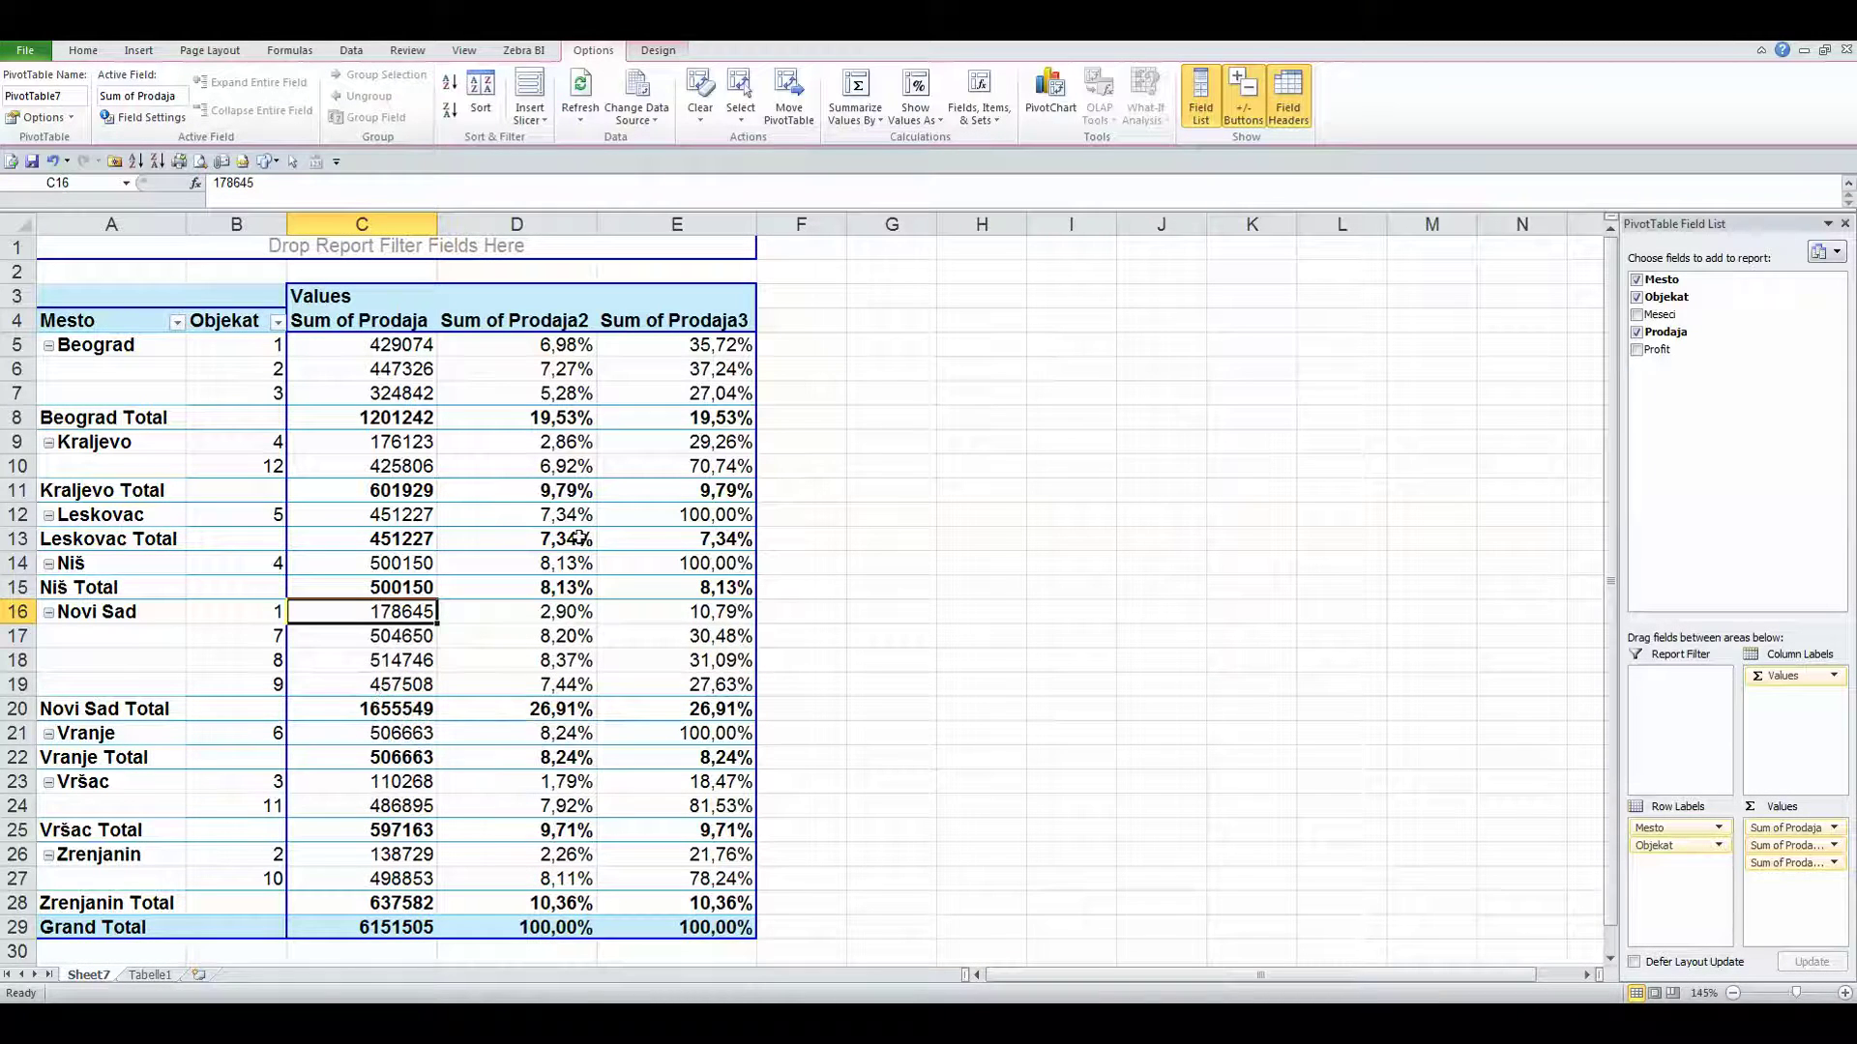
{"action": "left_click", "coordinate": [680, 426]}
{"action": "left_click", "coordinate": [539, 417]}
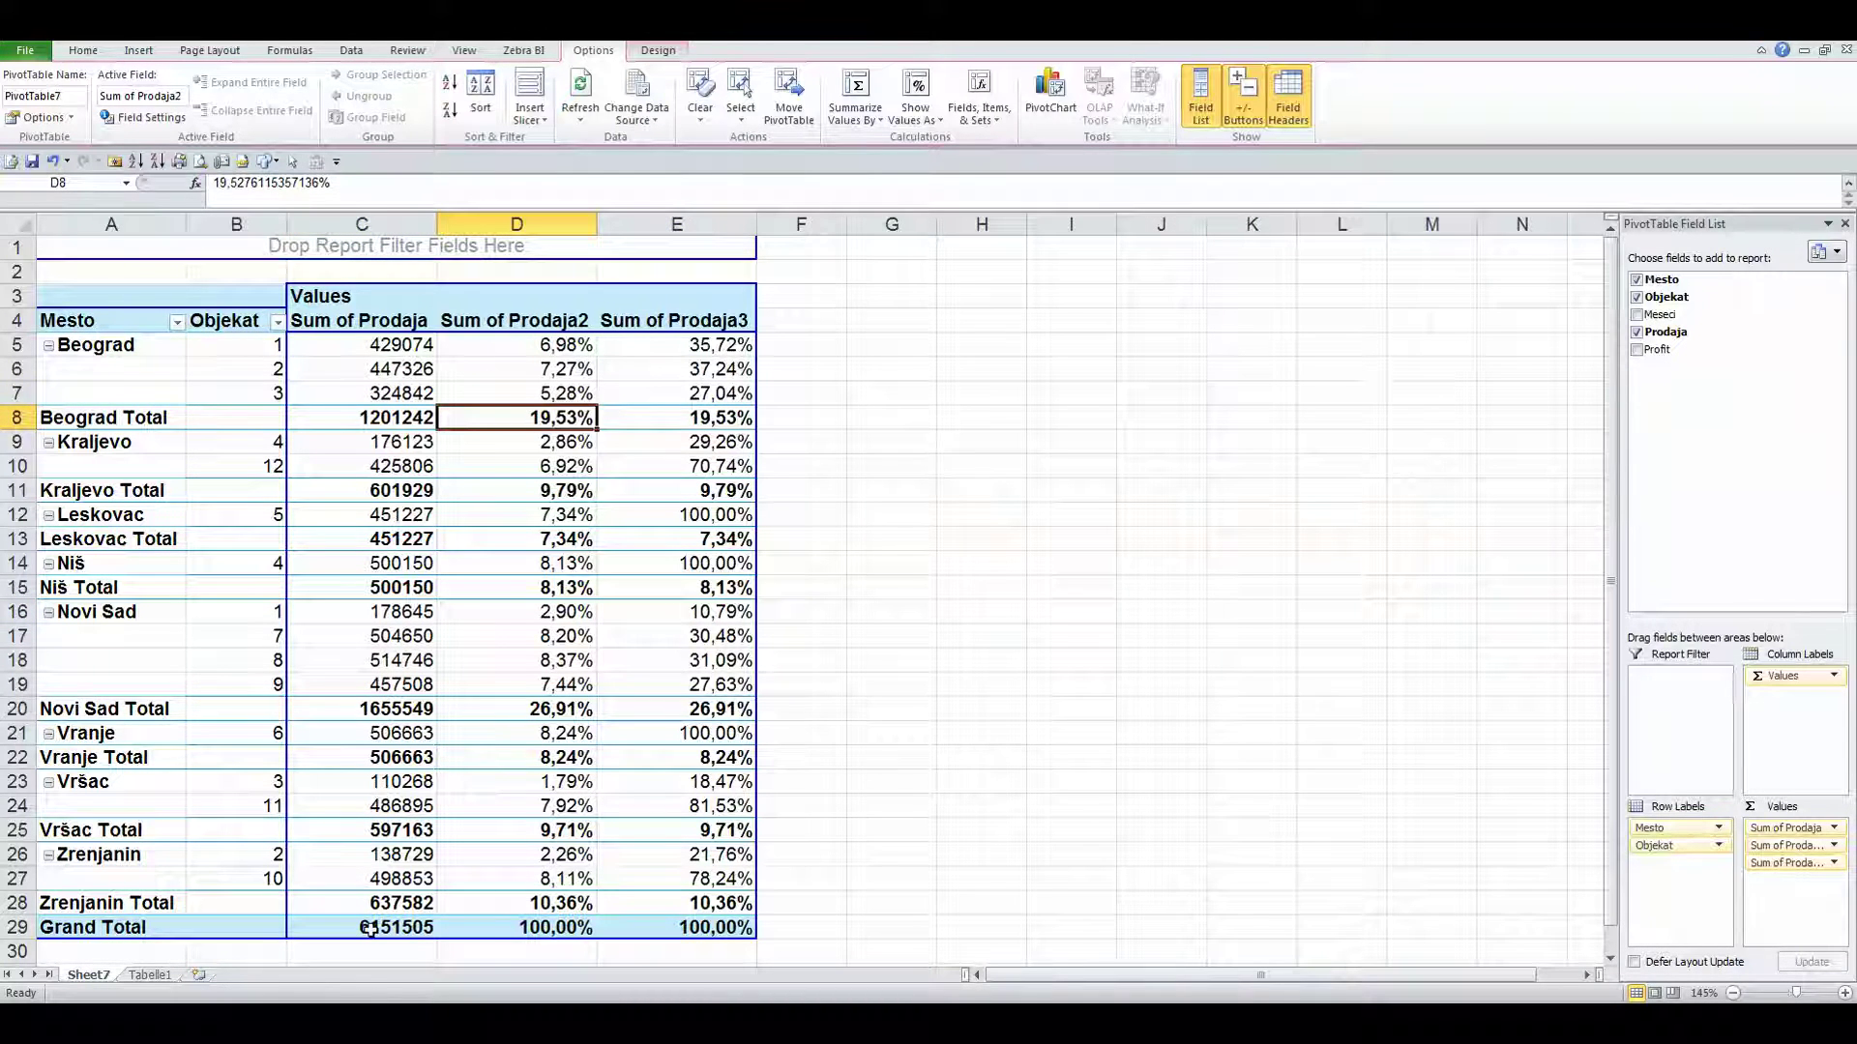